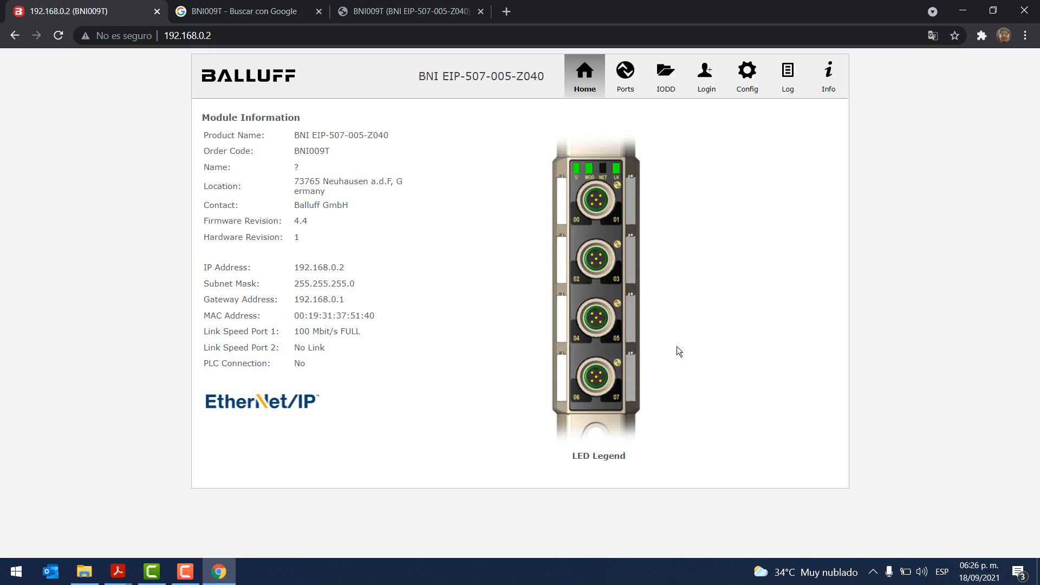
Step: Log in to the BNI web server's Config page with the uppercase password
left_click(747, 76)
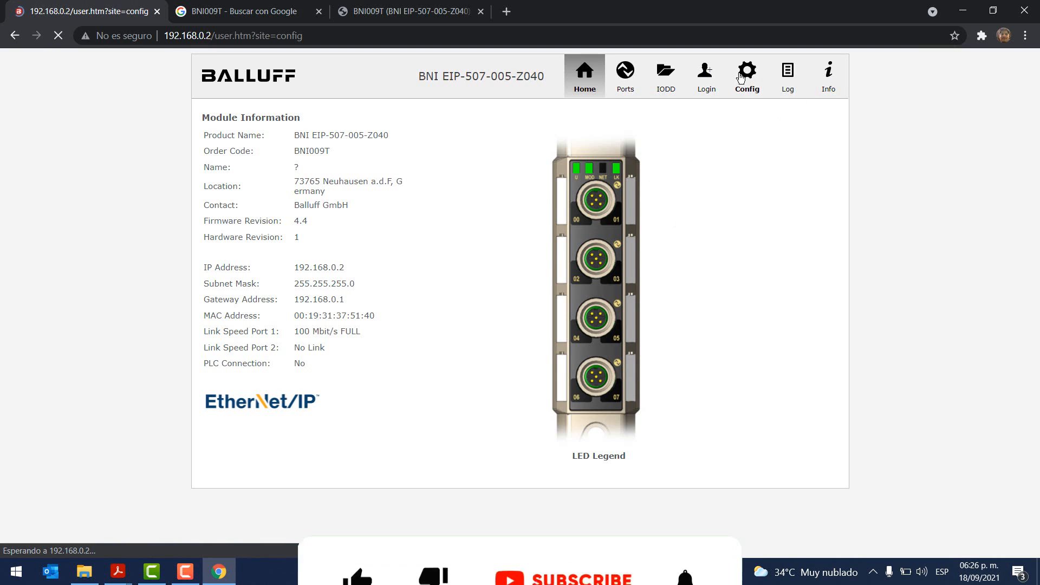
left_click(498, 211)
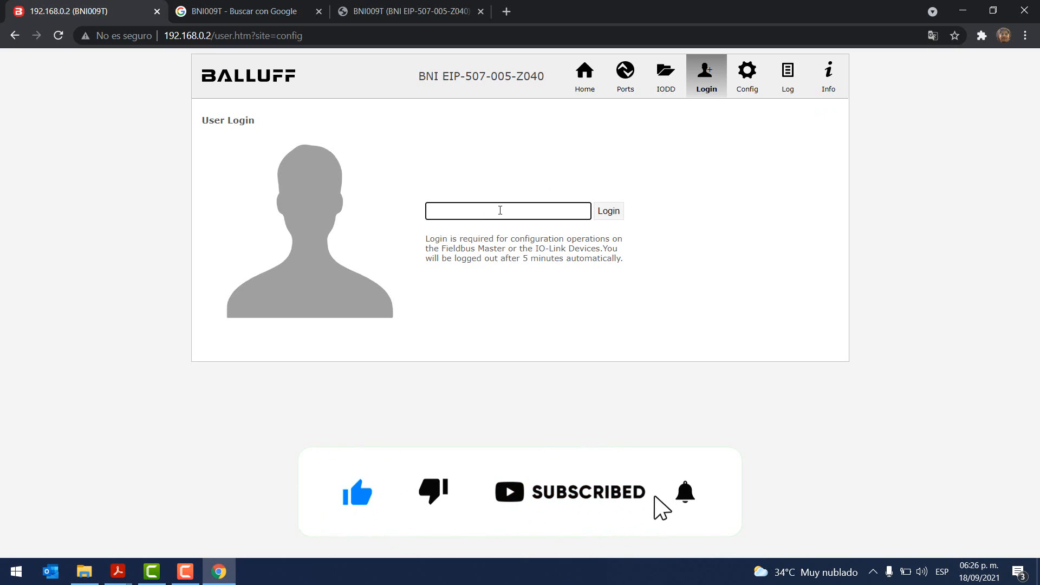
left_click_drag(418, 76, 461, 91)
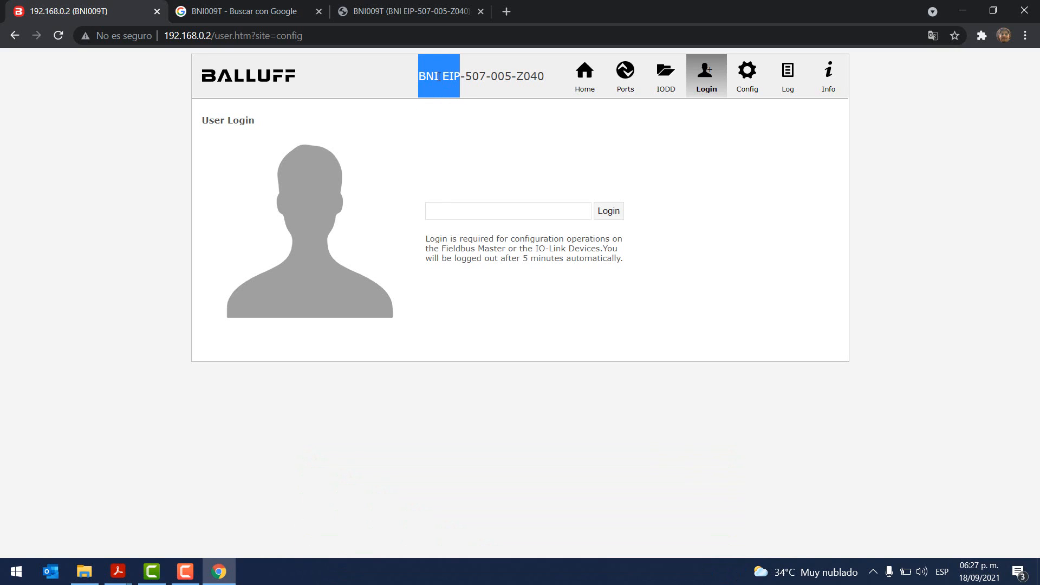
left_click(439, 77)
left_click_drag(437, 76, 443, 78)
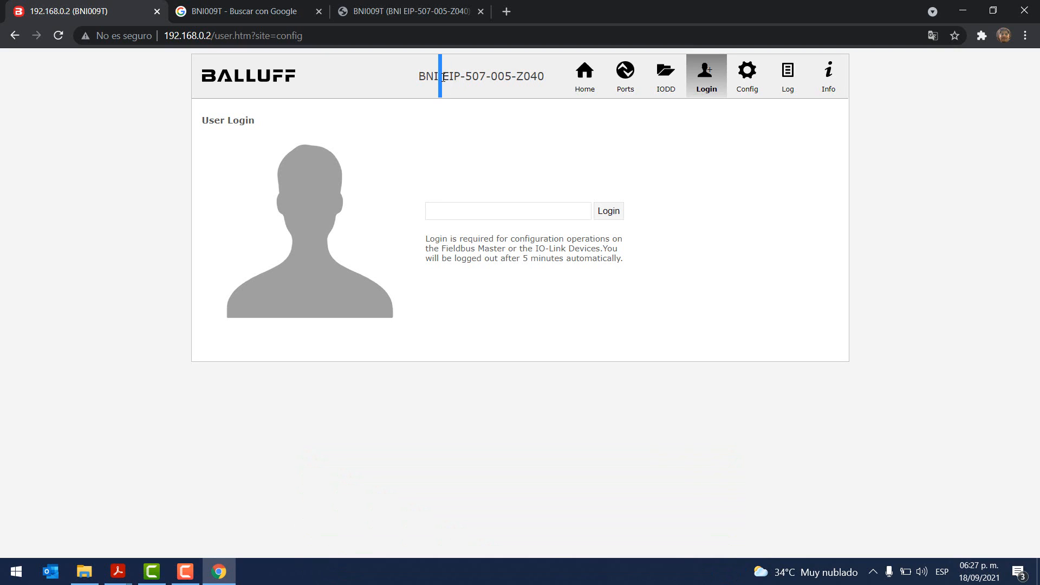
left_click(457, 211)
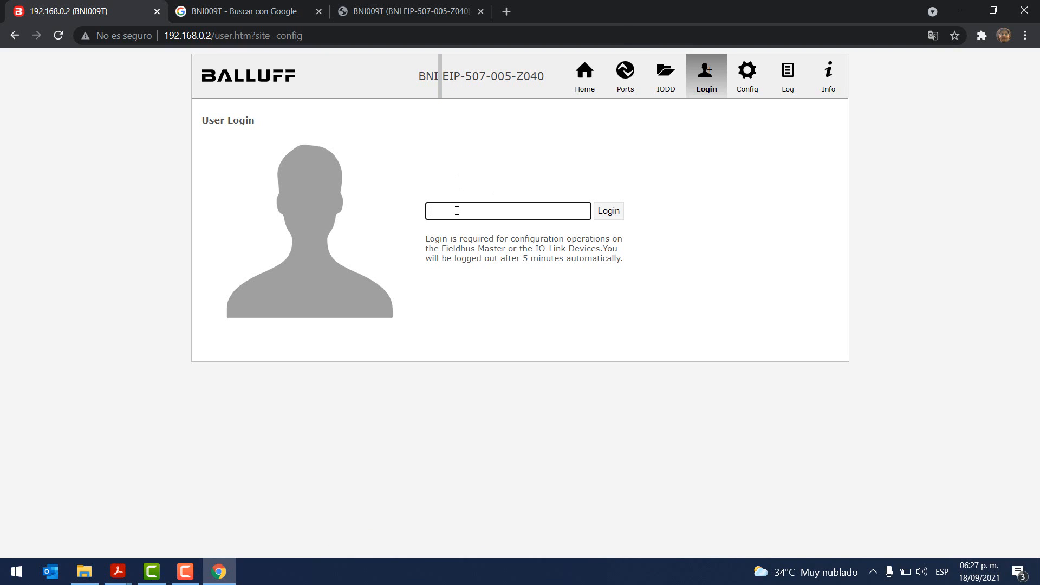
key("Caps_Lock")
type("••I")
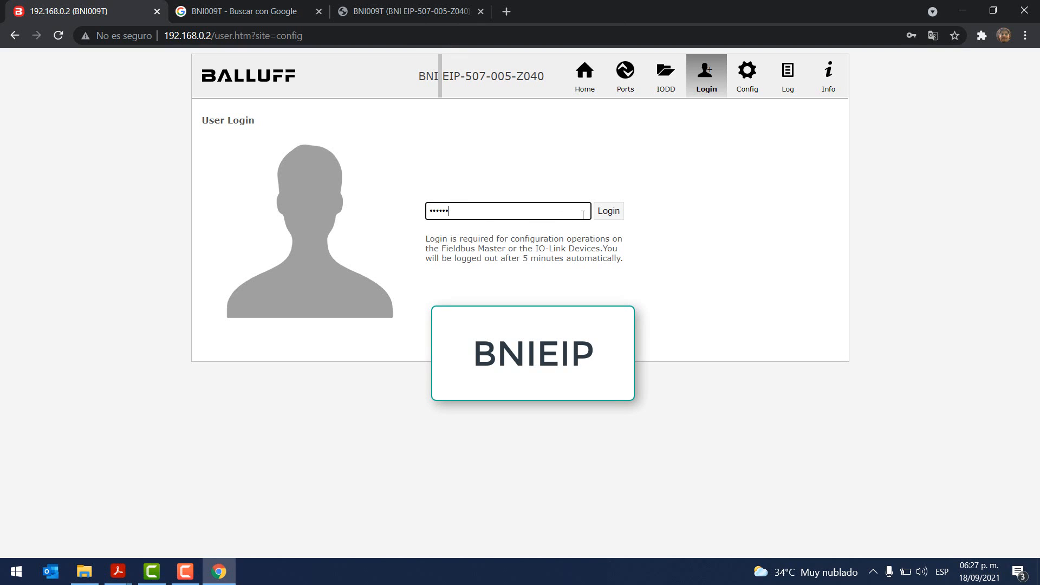
type("EIP")
left_click(607, 211)
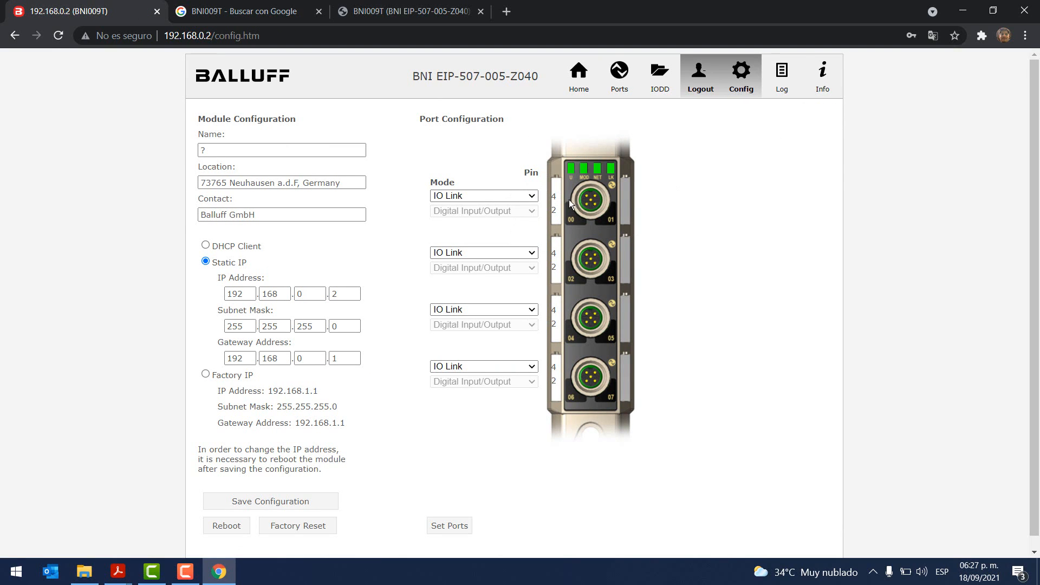
Step: Keep port 1 in IO Link mode, apply Set Ports, and return to the home page
left_click(532, 199)
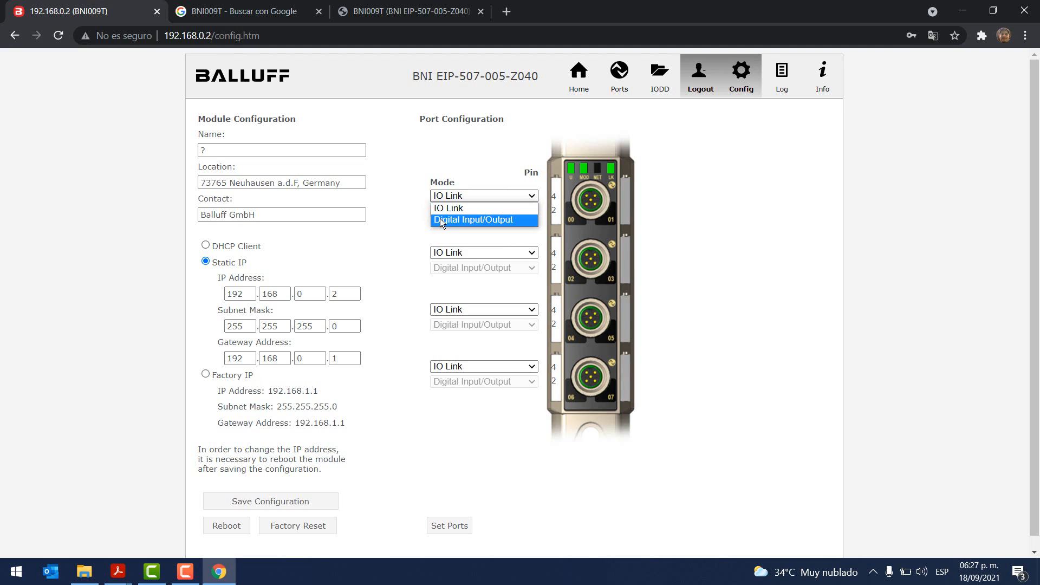
left_click(465, 208)
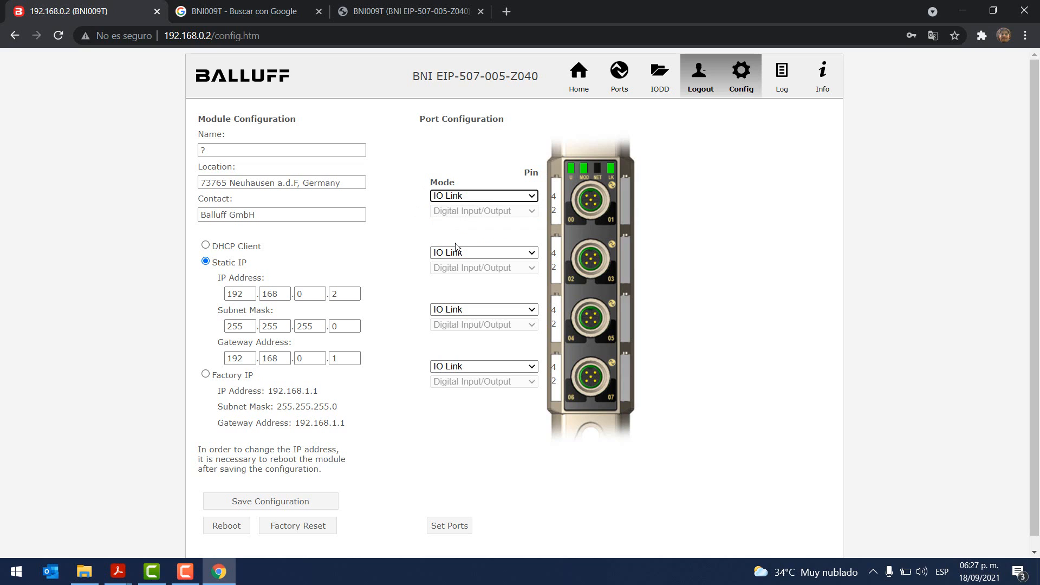
left_click(443, 526)
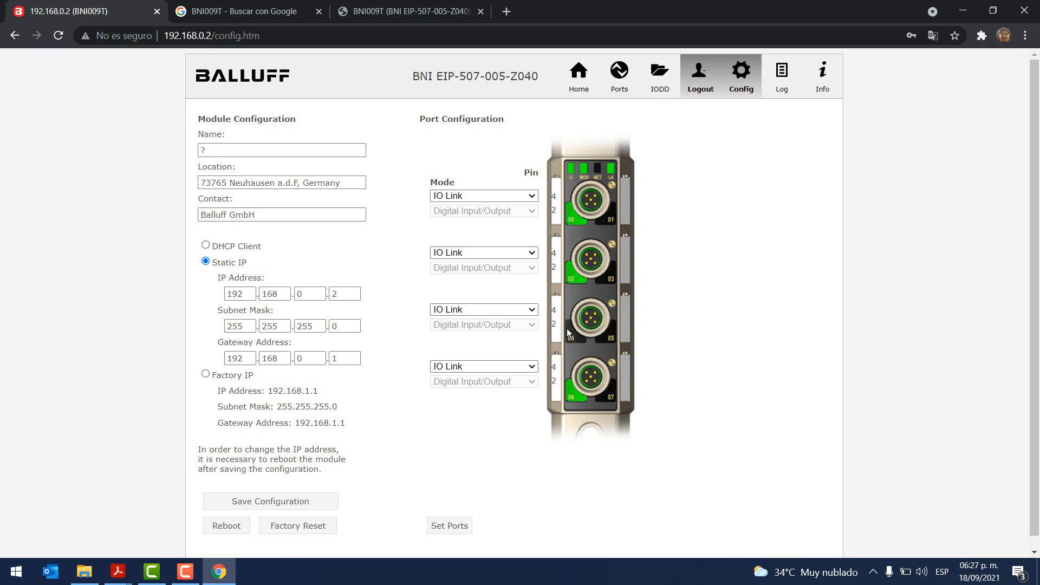
left_click(583, 86)
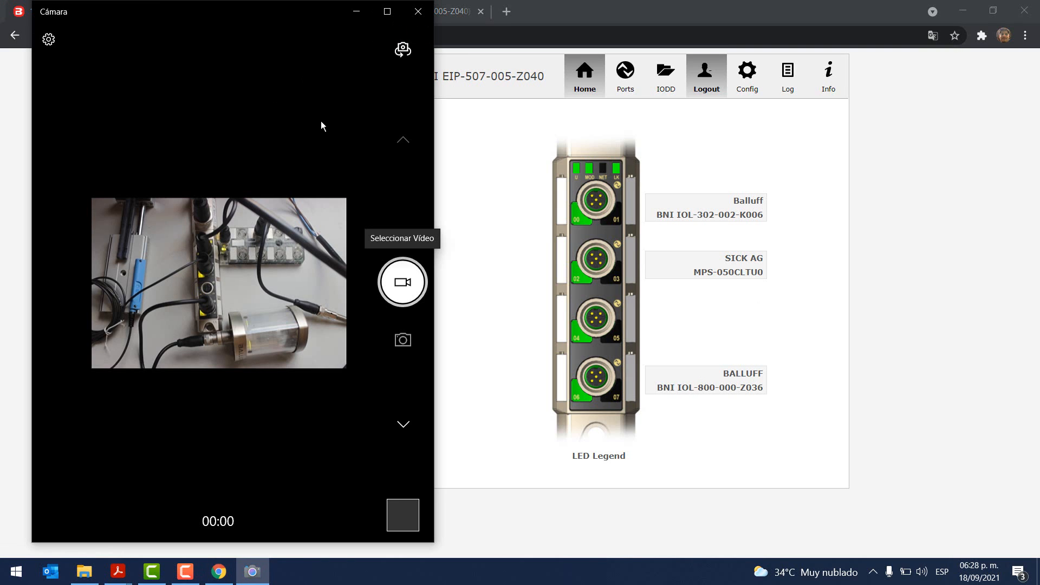
Step: Maximize the Camera feed to view the wired module and LED stack, then minimize it
left_click(388, 17)
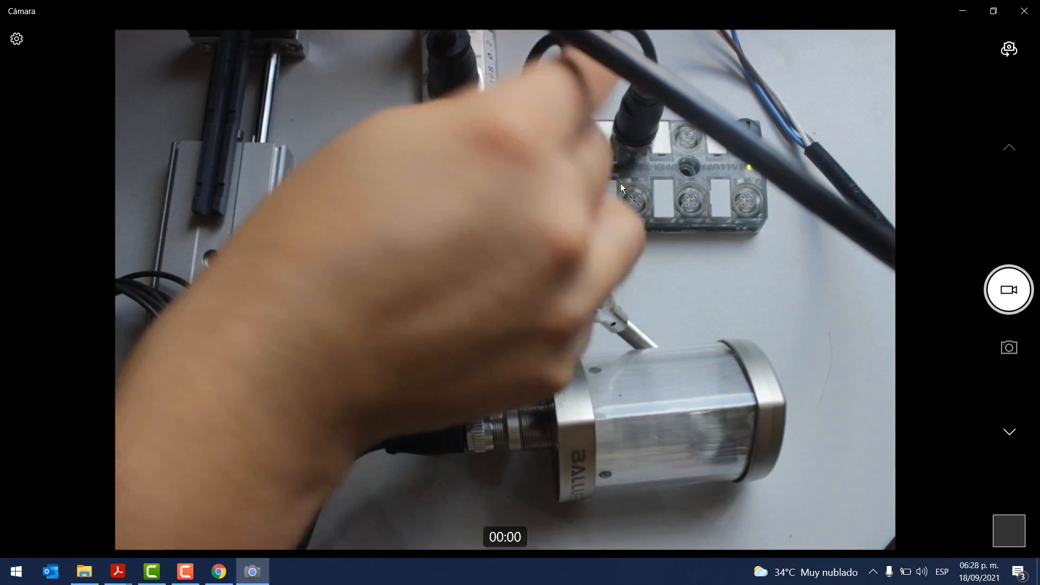
left_click(957, 9)
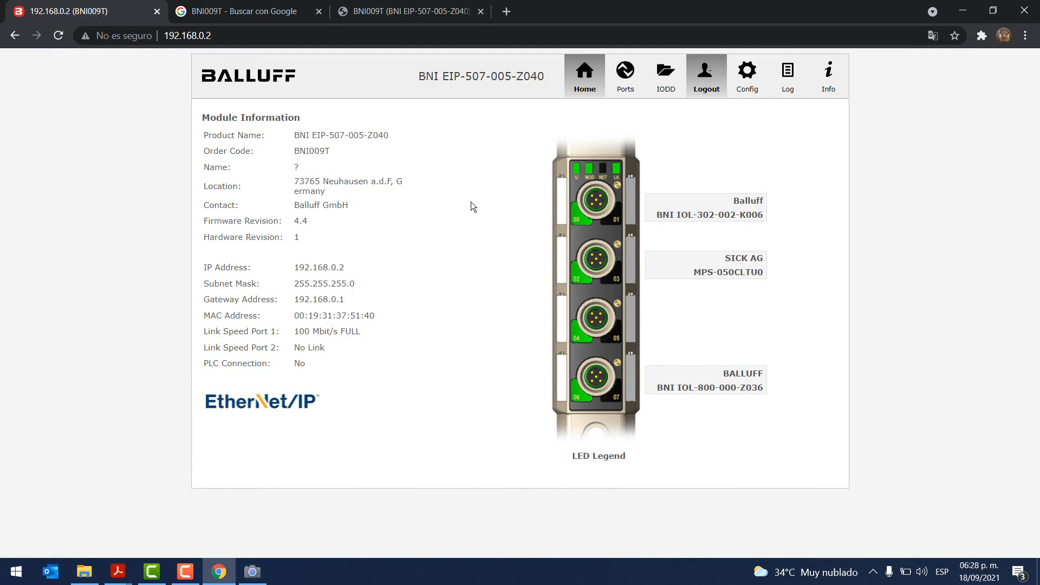
Step: Download the EDS BNI EIP-507-005-Z040 archive from the Balluff BNI009T product page
left_click(280, 13)
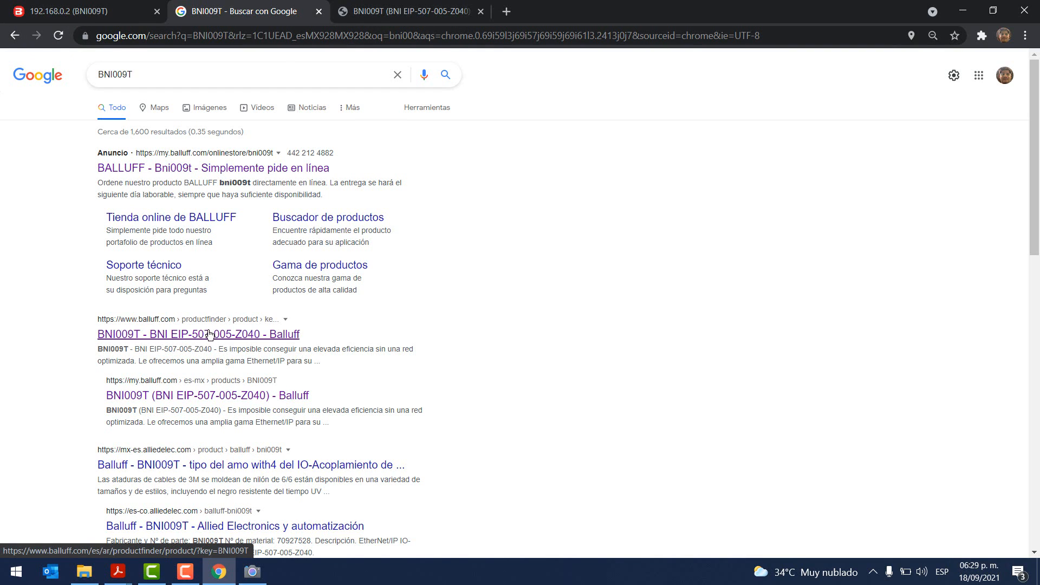
left_click(411, 11)
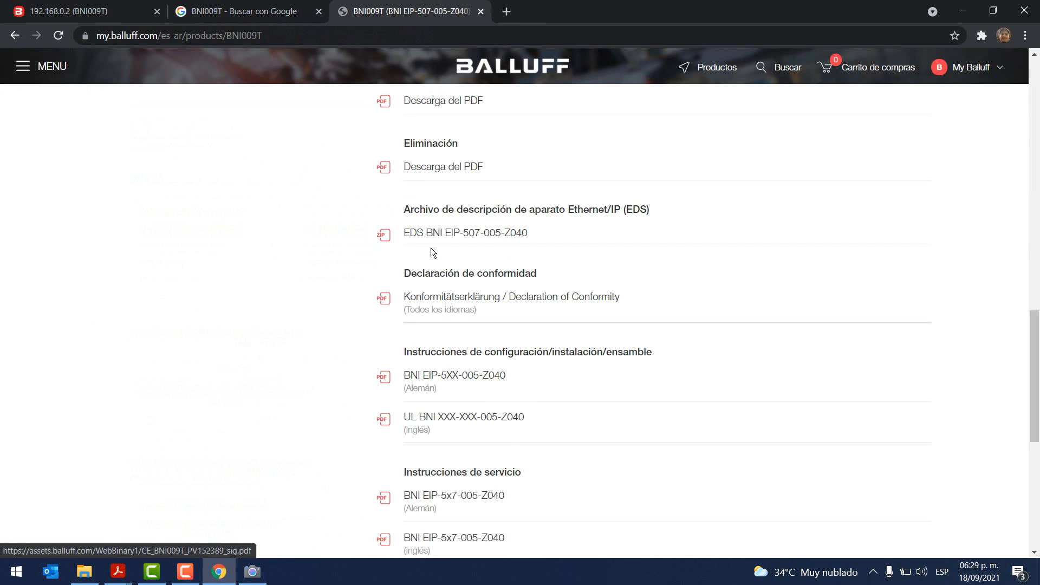
scroll(430, 250, "up", 10)
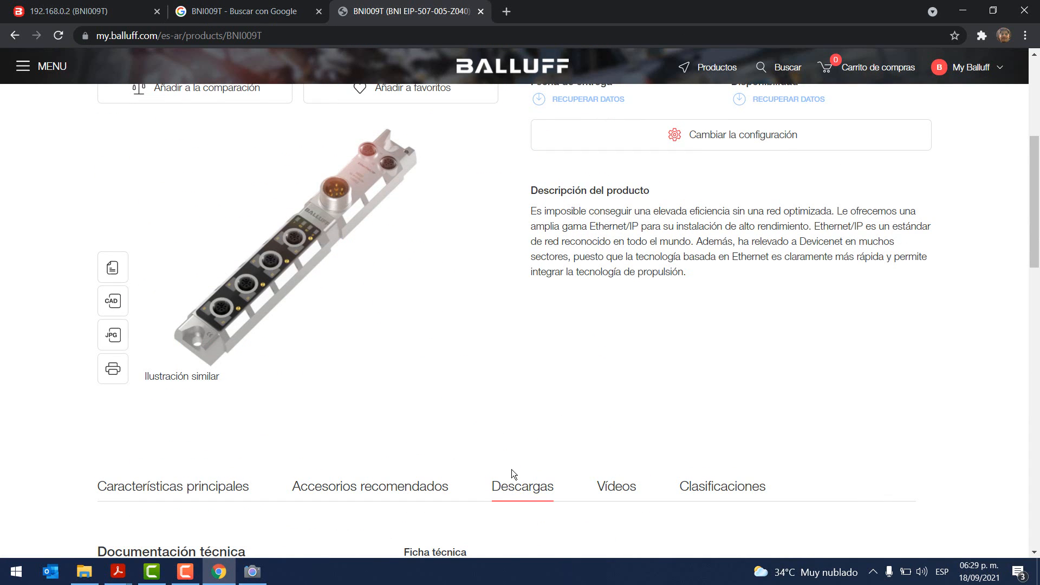
scroll(513, 474, "down", 12)
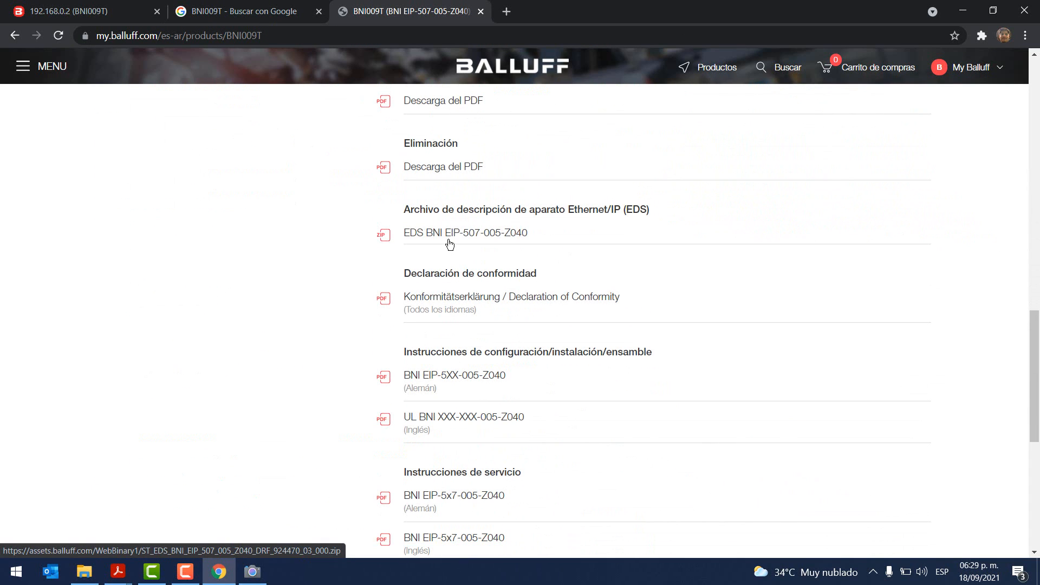
left_click(433, 234)
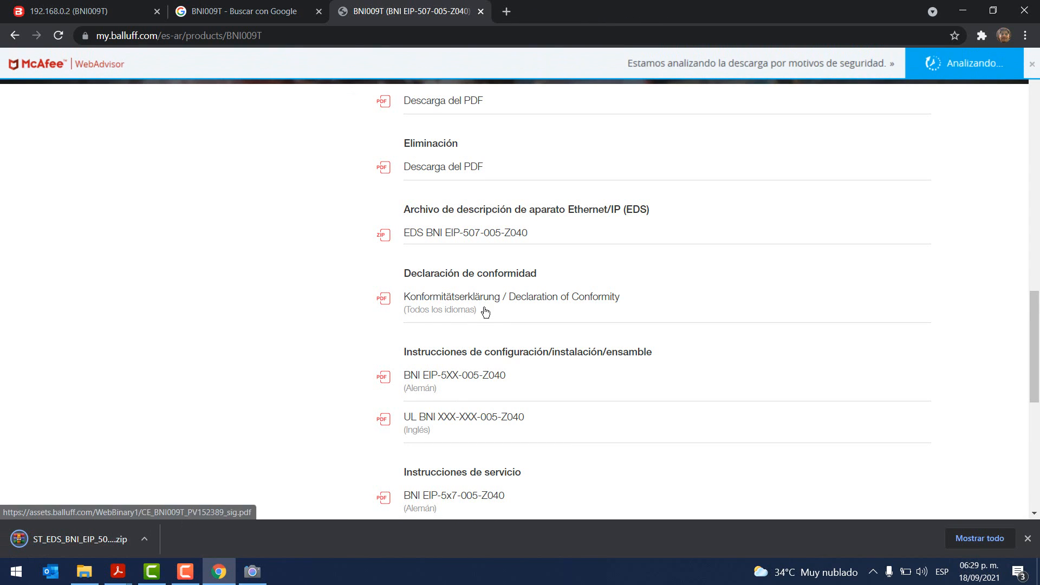
scroll(471, 317, "down", 1)
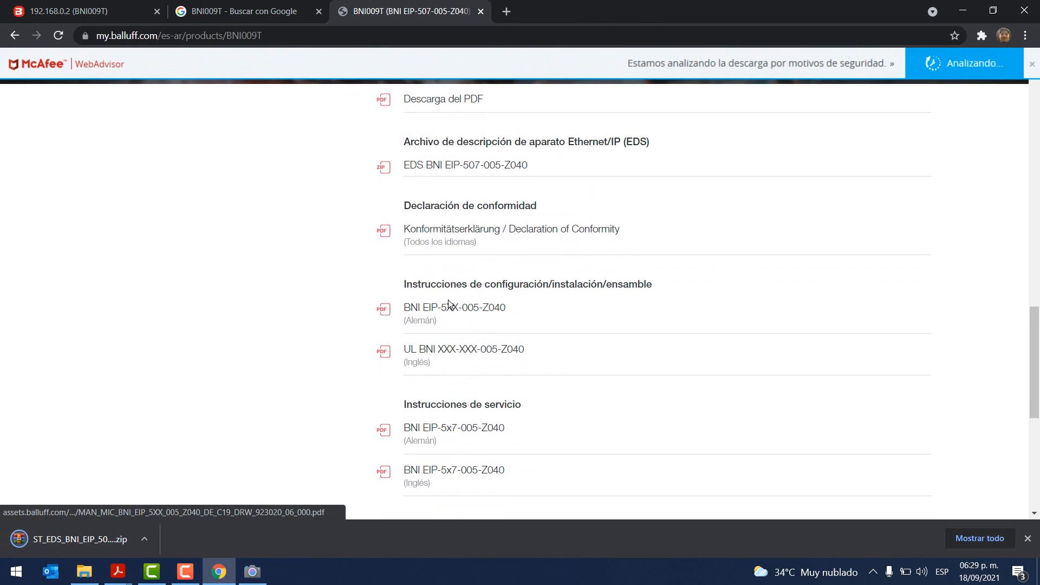
scroll(464, 373, "down", 2)
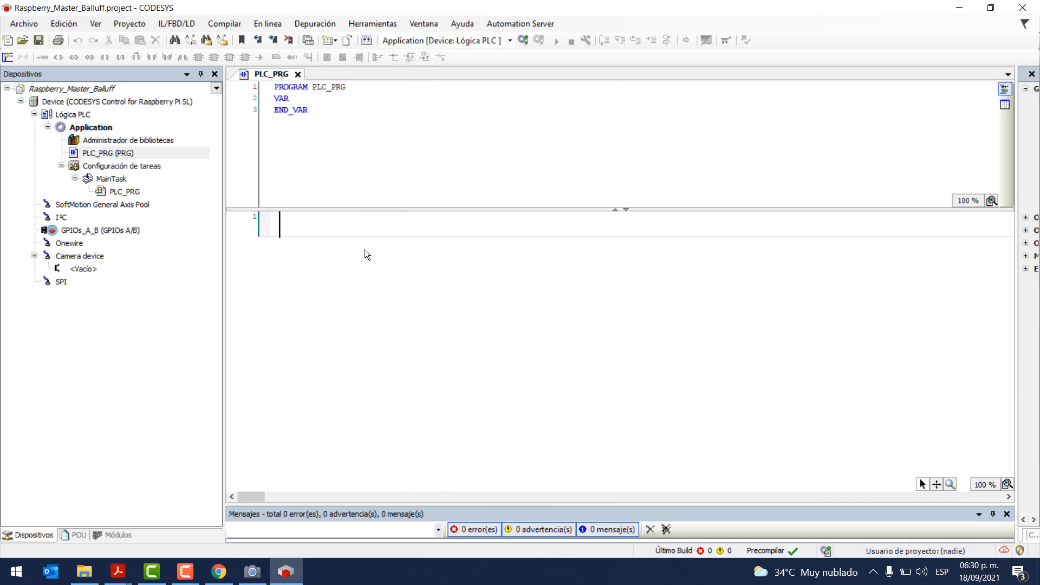
Step: Check the installed CODESYS version (V3.5 SP16) under Ayuda > Información
left_click(462, 23)
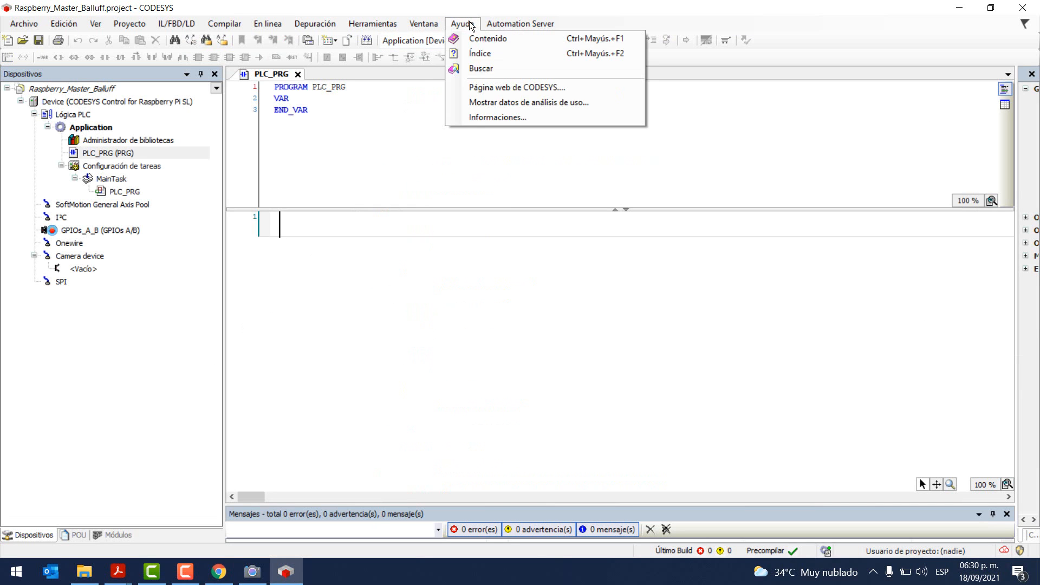
left_click(481, 116)
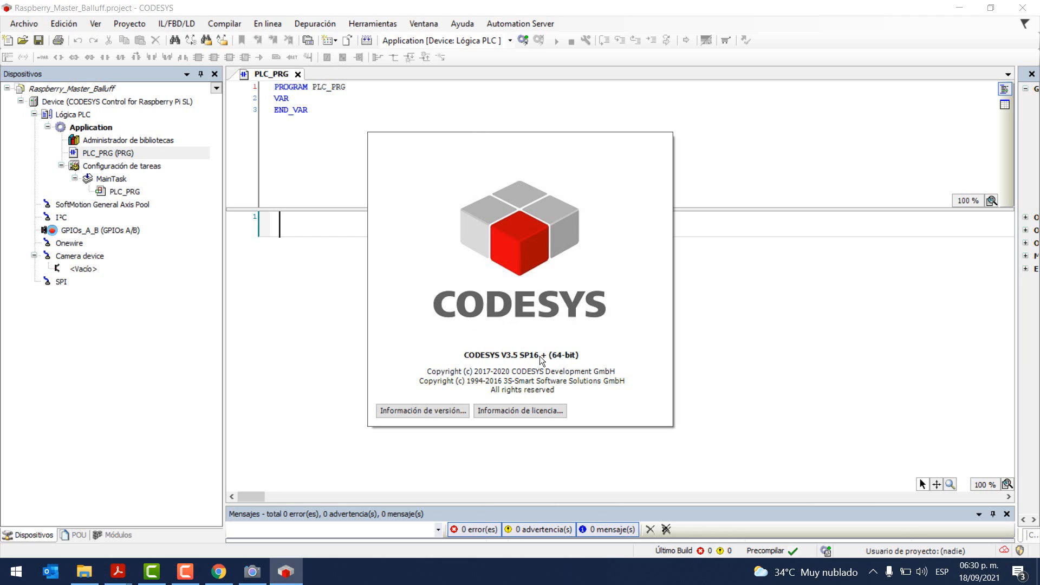
left_click(506, 330)
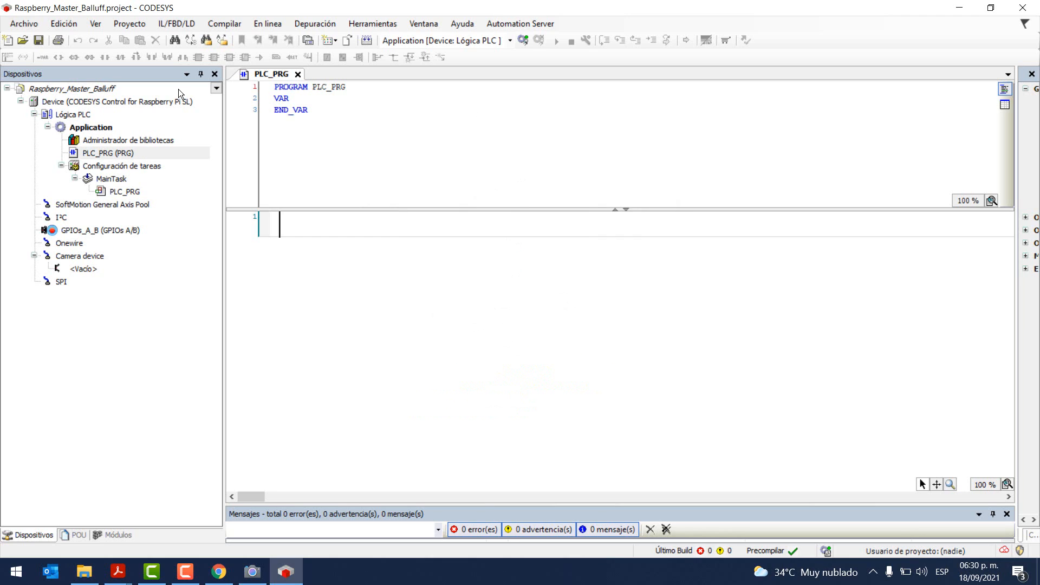
Step: Open PLC_PRG of the Raspberry_Master_Balluff project in the editor
left_click(107, 100)
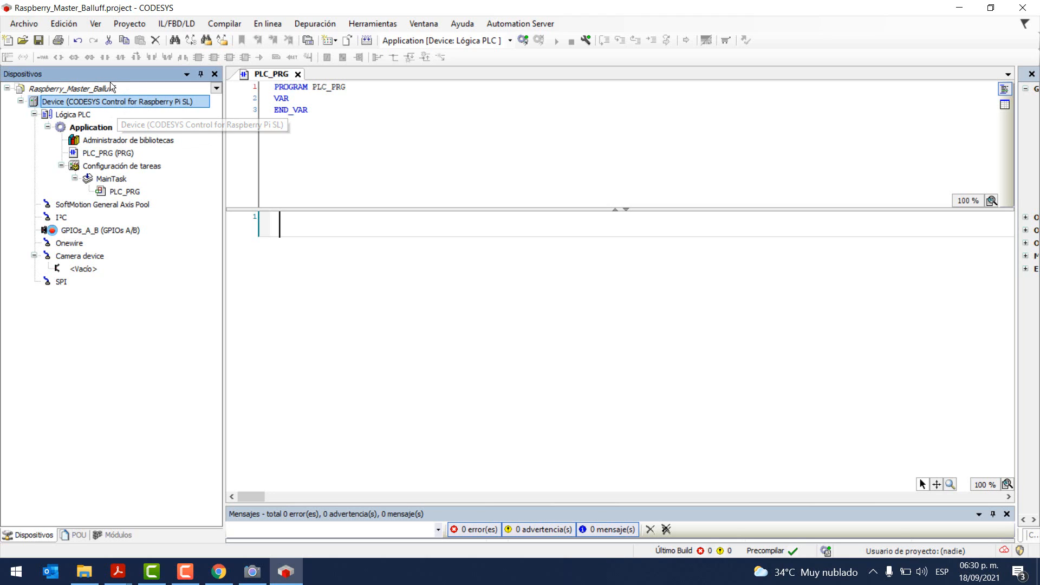
left_click(79, 91)
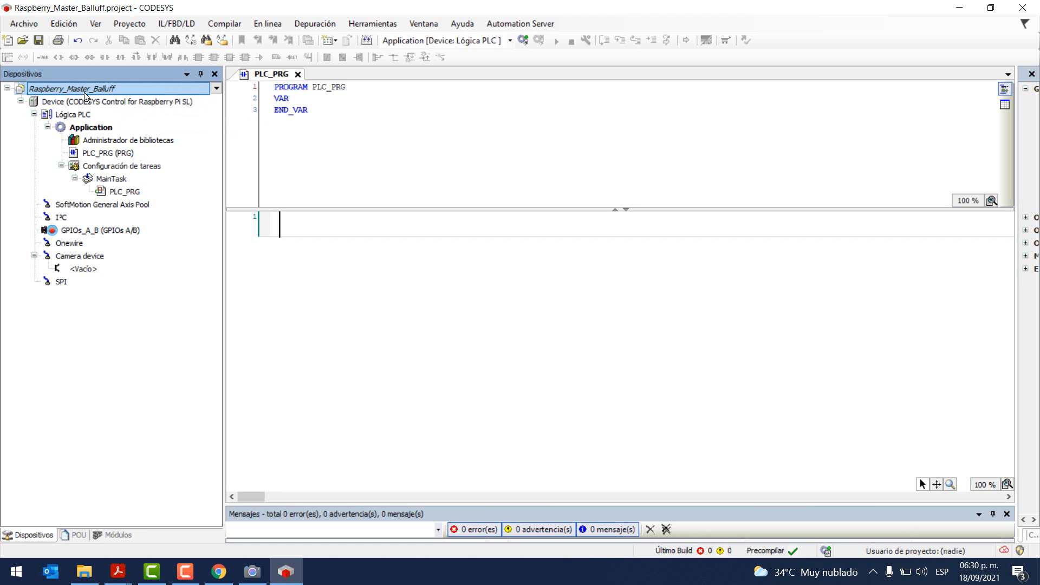
double_click(110, 154)
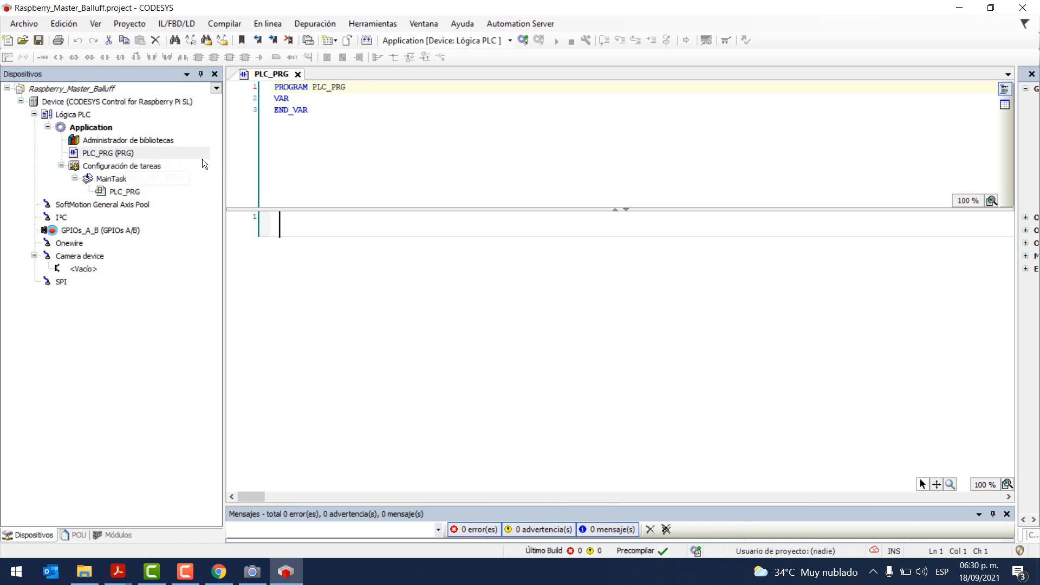
left_click(289, 226)
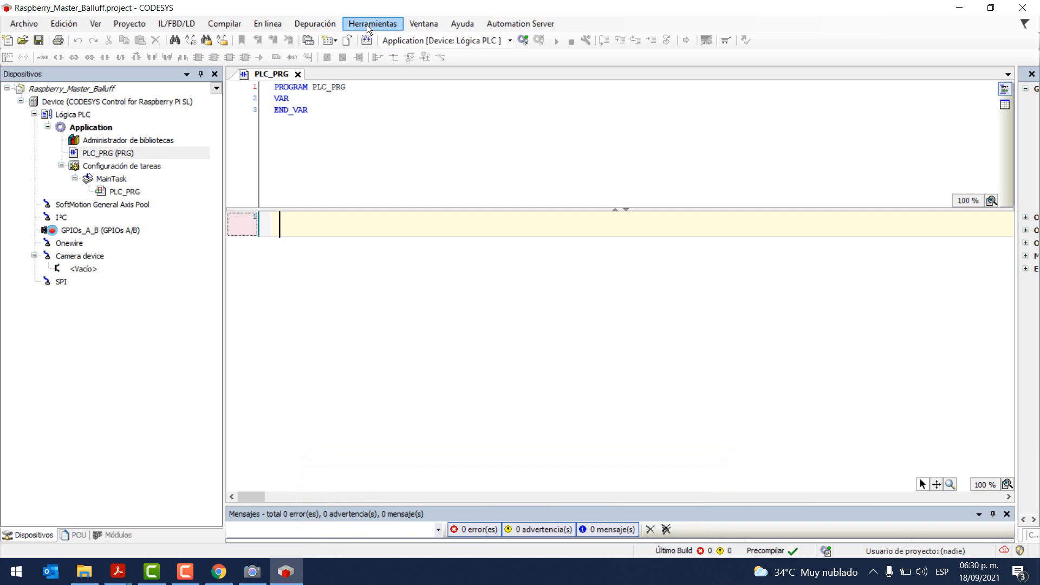
Step: Install the BNI EIP-507-005-Z040.eds file through the device repository and confirm the installed message
left_click(368, 25)
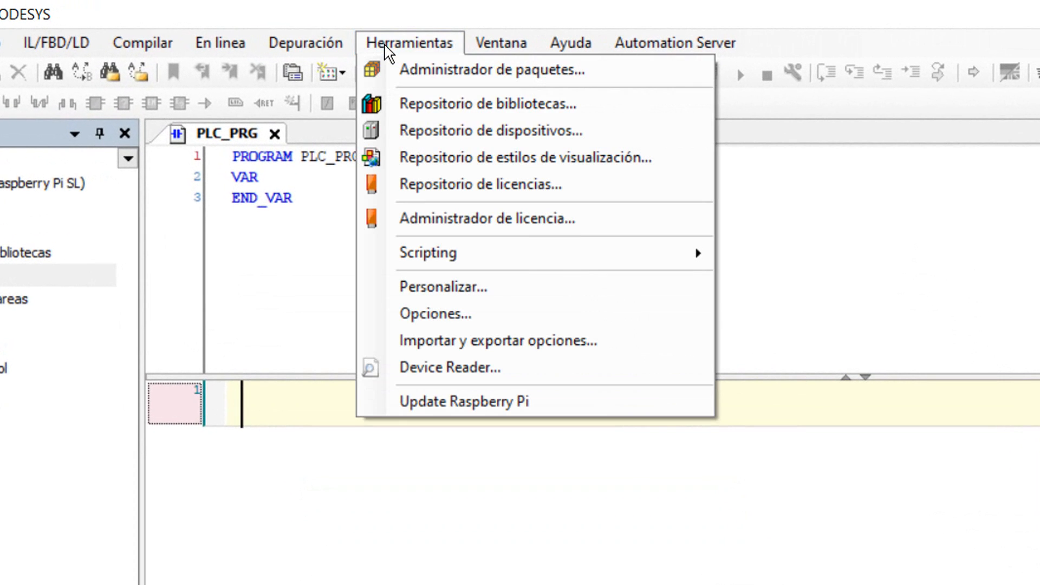
left_click(417, 130)
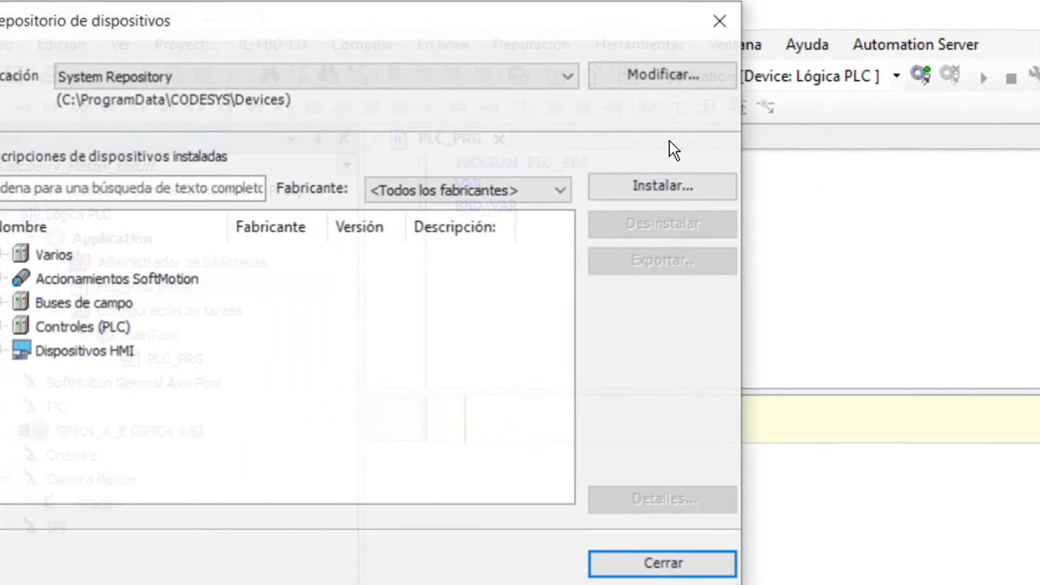
left_click(716, 187)
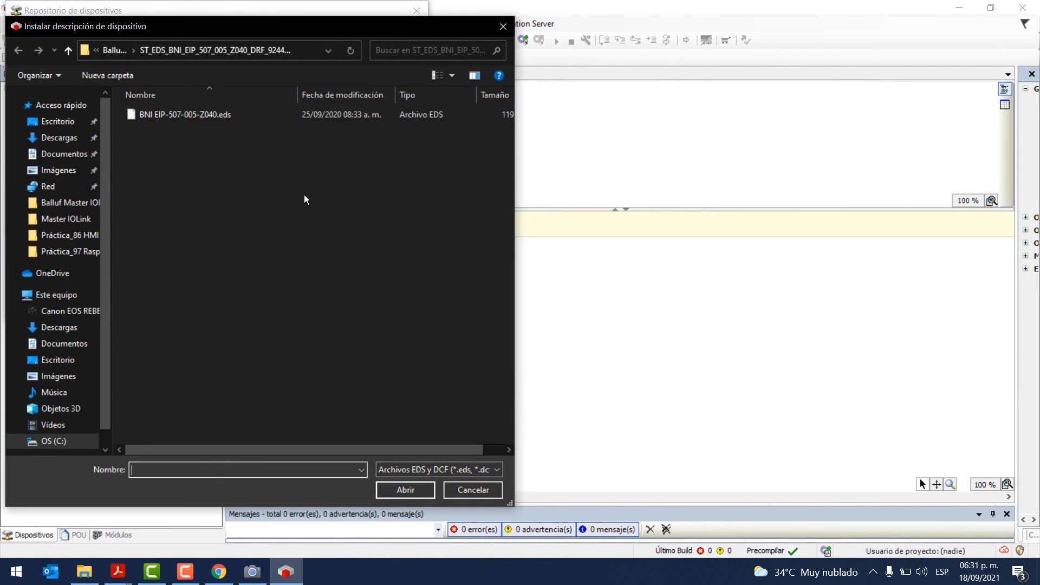
key("alt+Up")
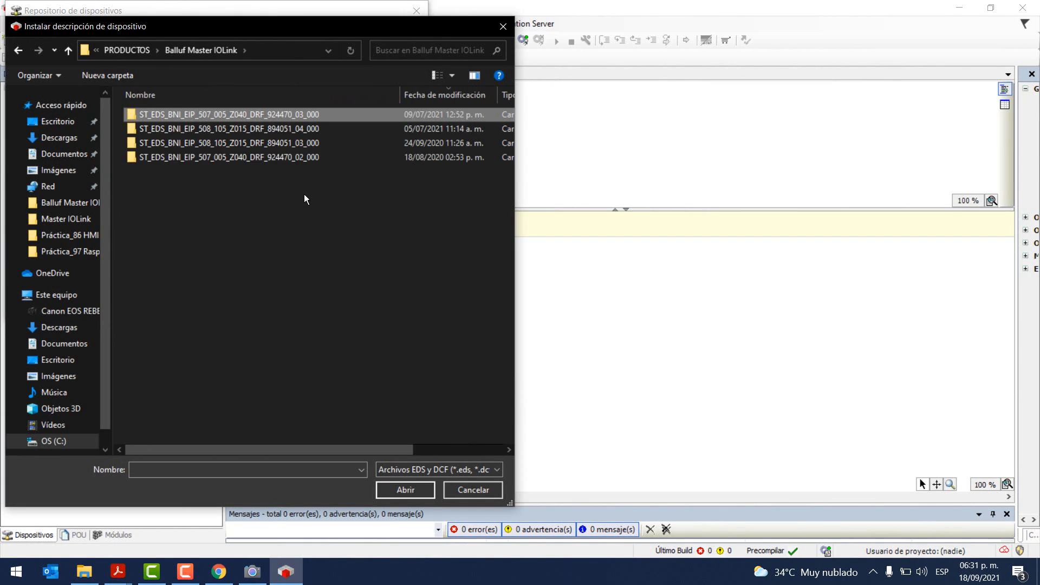
double_click(190, 114)
double_click(191, 114)
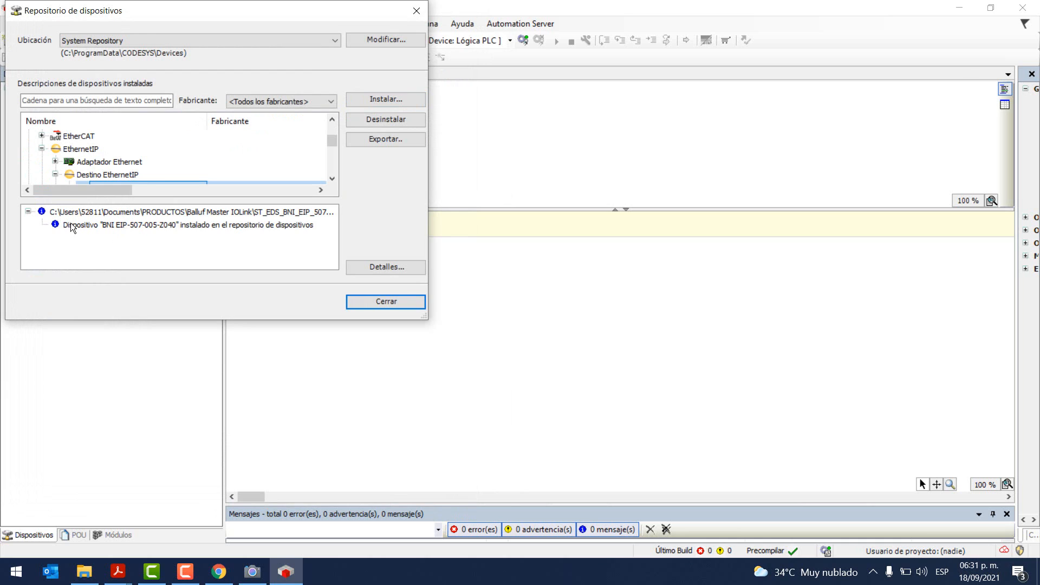
left_click(147, 228)
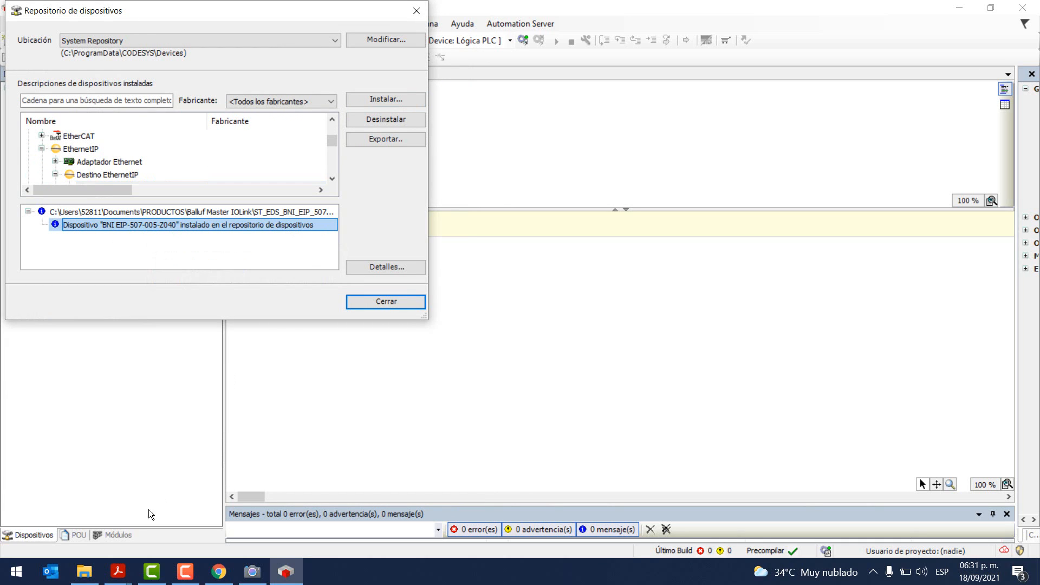
left_click(84, 571)
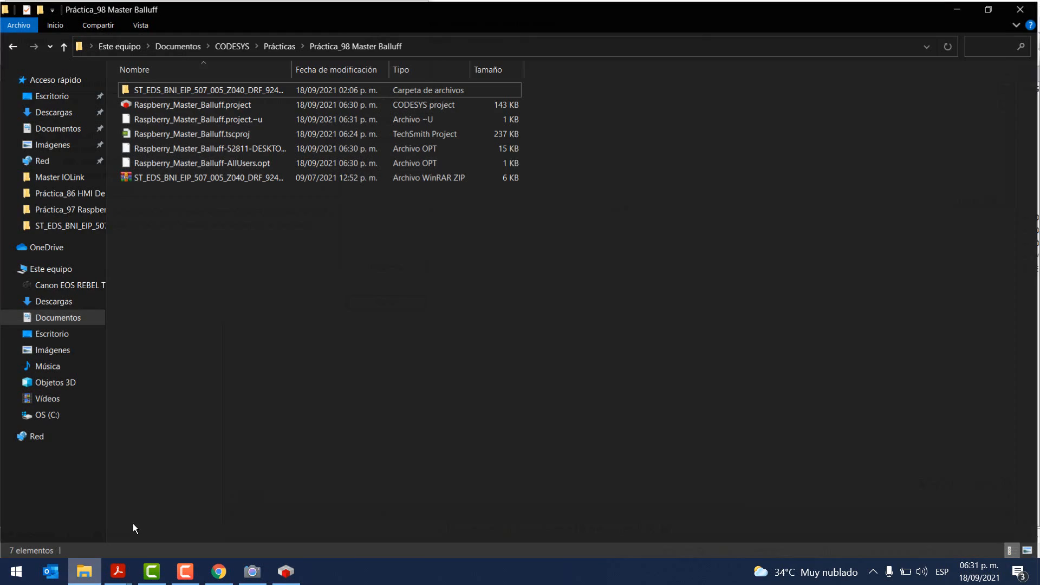
Step: Extract the ST_EDS_BNI zip into its own folder, overwriting all existing files
left_click(177, 178)
right_click(176, 178)
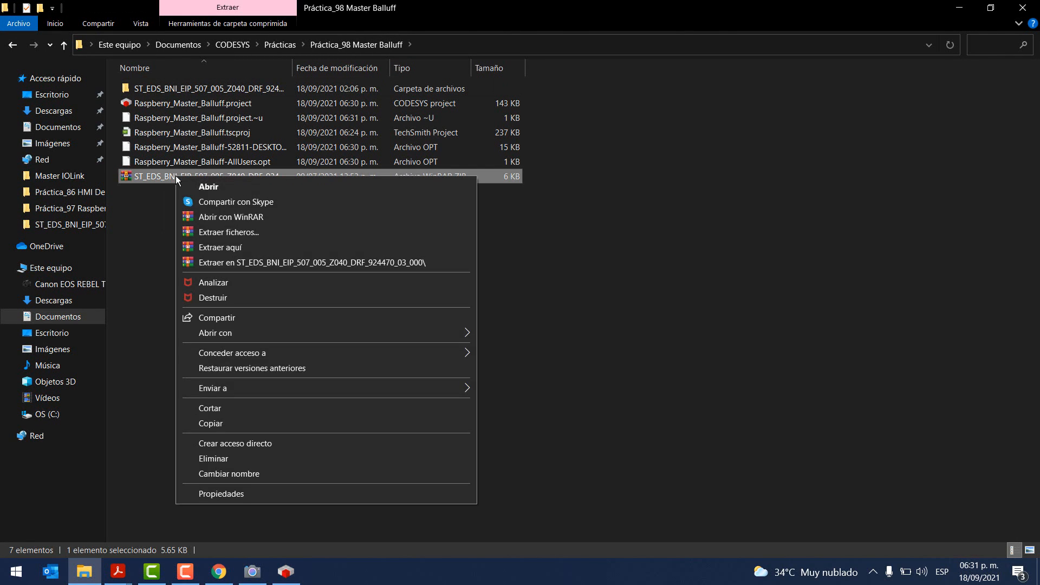
left_click(220, 261)
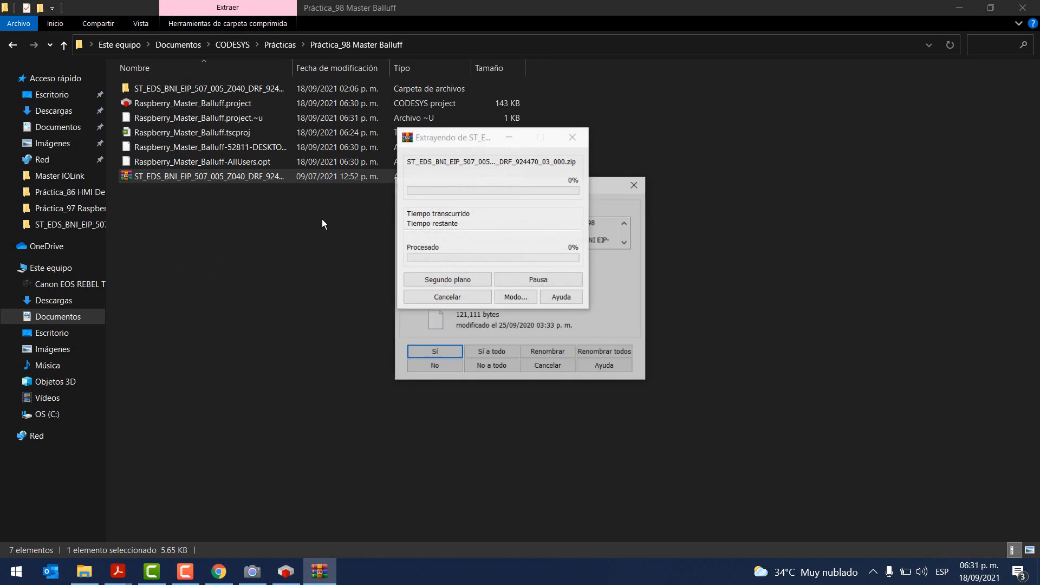
left_click(489, 353)
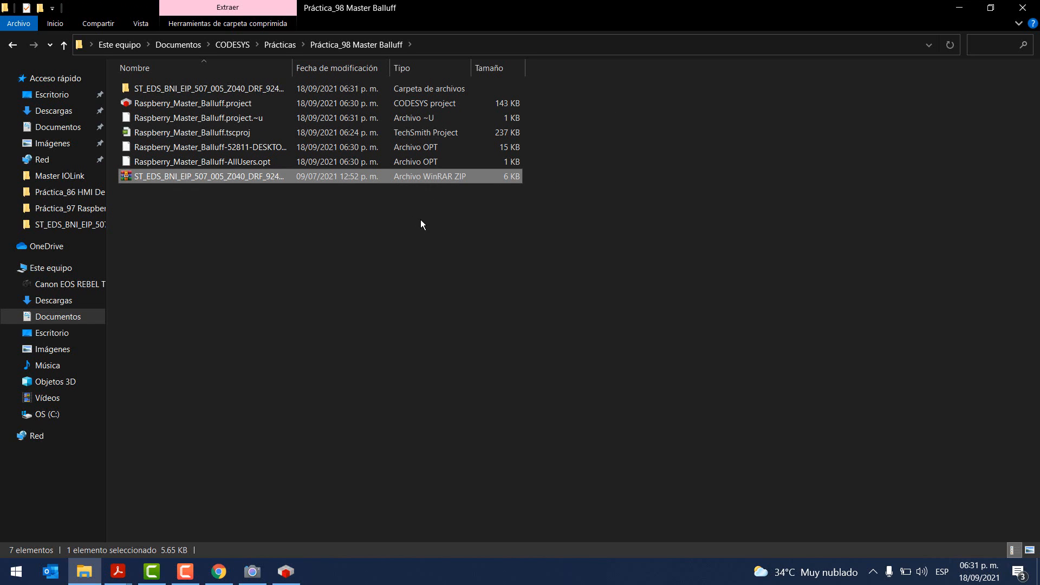
left_click(964, 9)
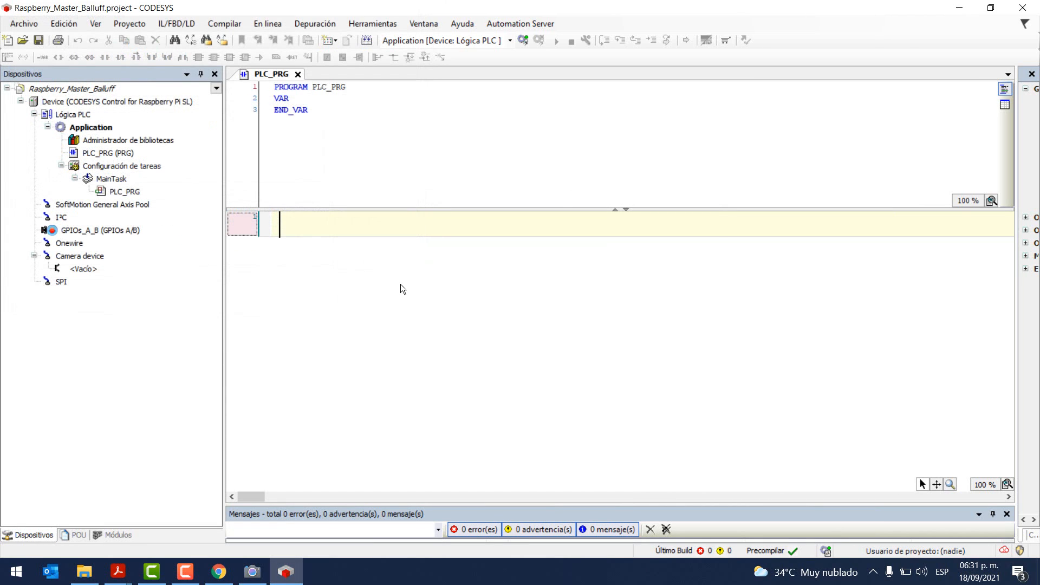
Step: Add an Ethernet adapter under the Raspberry Pi Device from Buses de campo
right_click(104, 101)
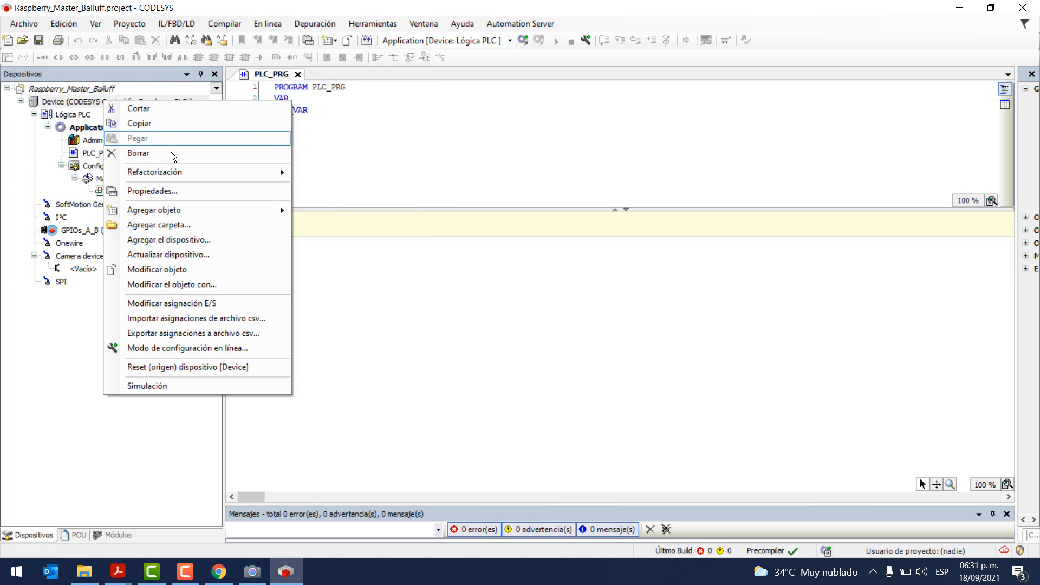
left_click(184, 241)
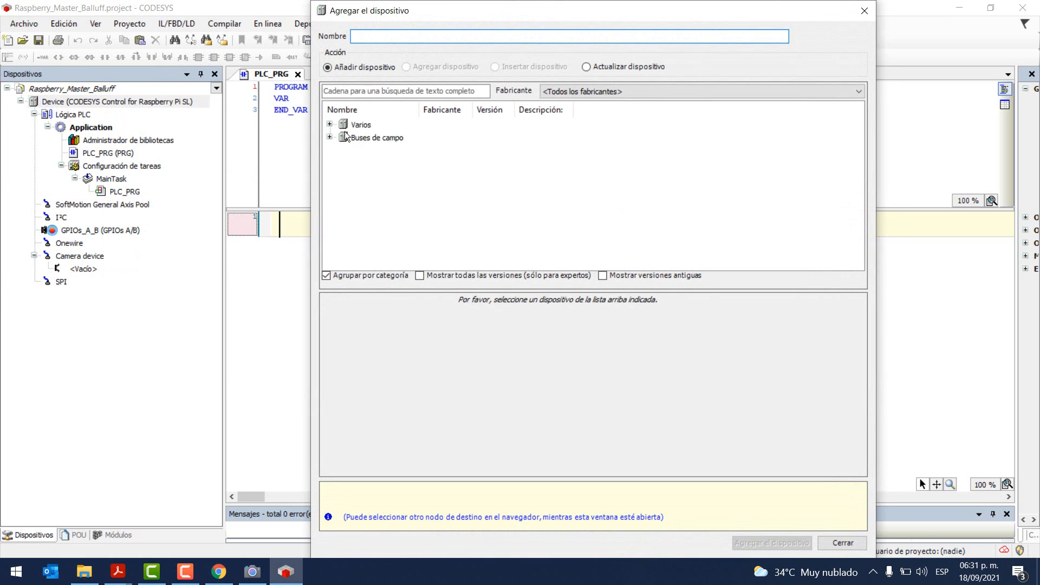
left_click(329, 137)
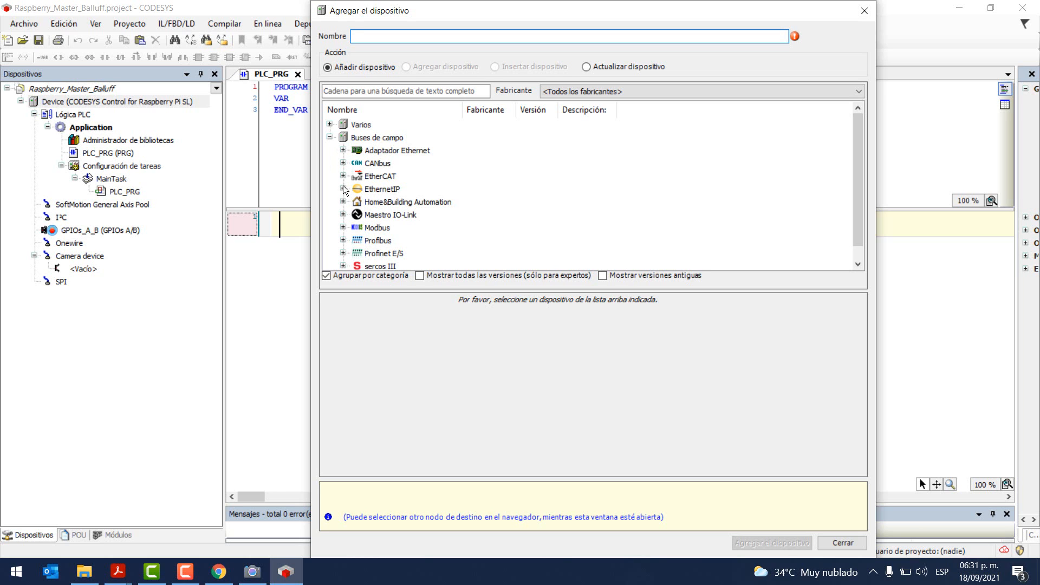
left_click(342, 150)
left_click(379, 163)
double_click(379, 163)
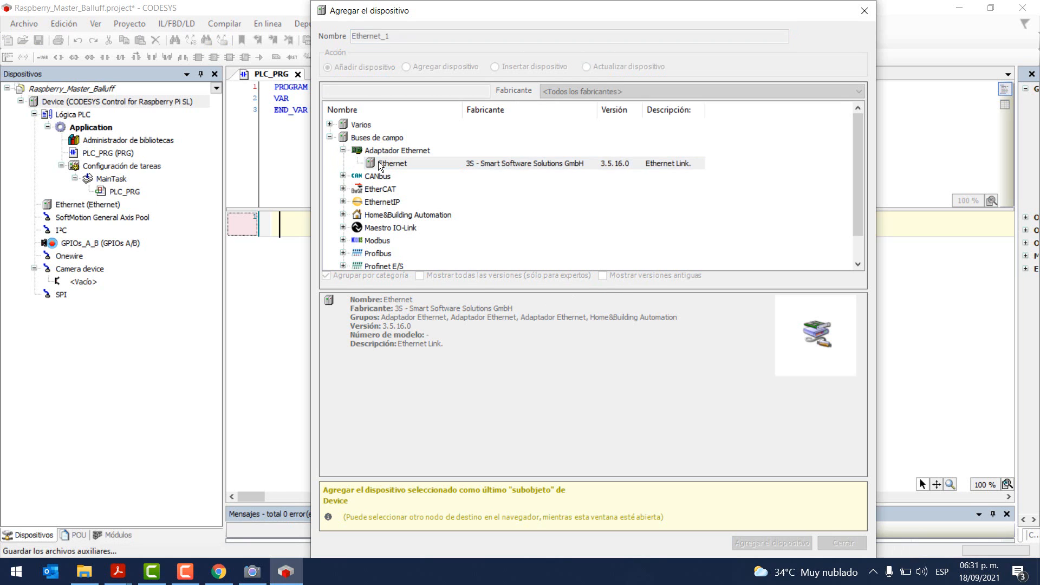
Step: Add an EtherNet/IP Scanner beneath the new Ethernet node
left_click(97, 206)
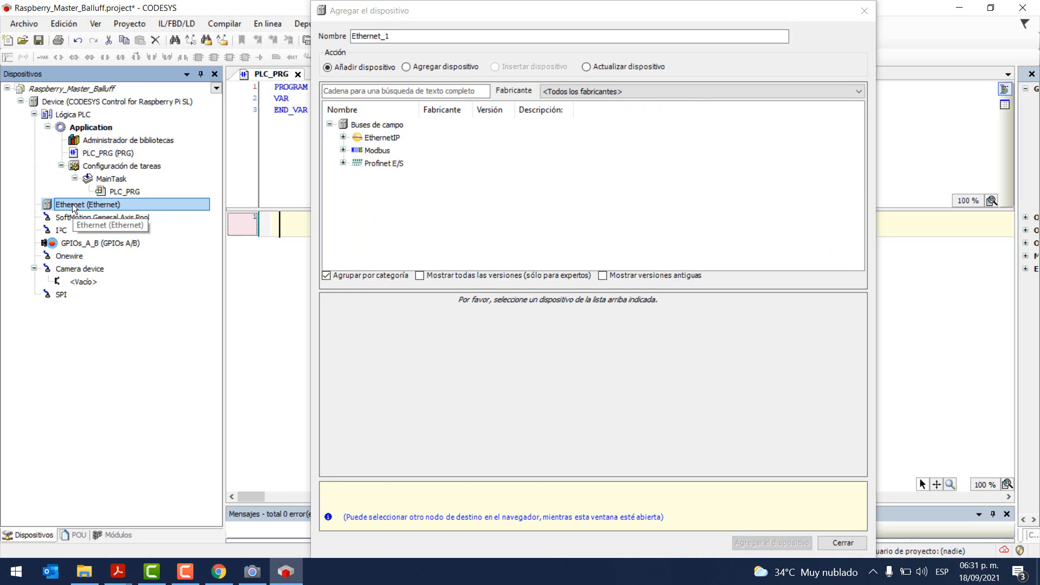
left_click(343, 138)
left_click(357, 163)
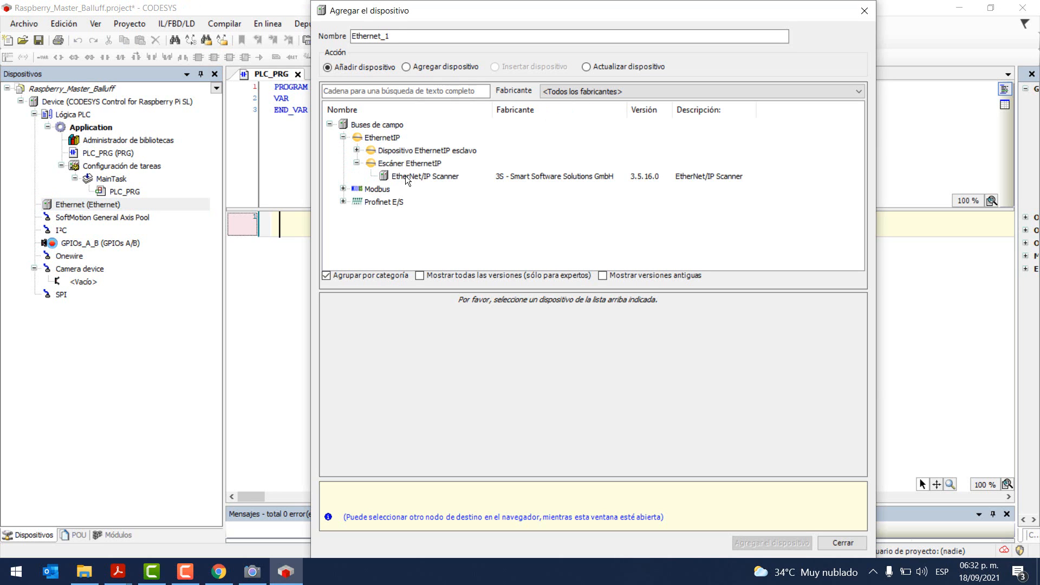
double_click(405, 175)
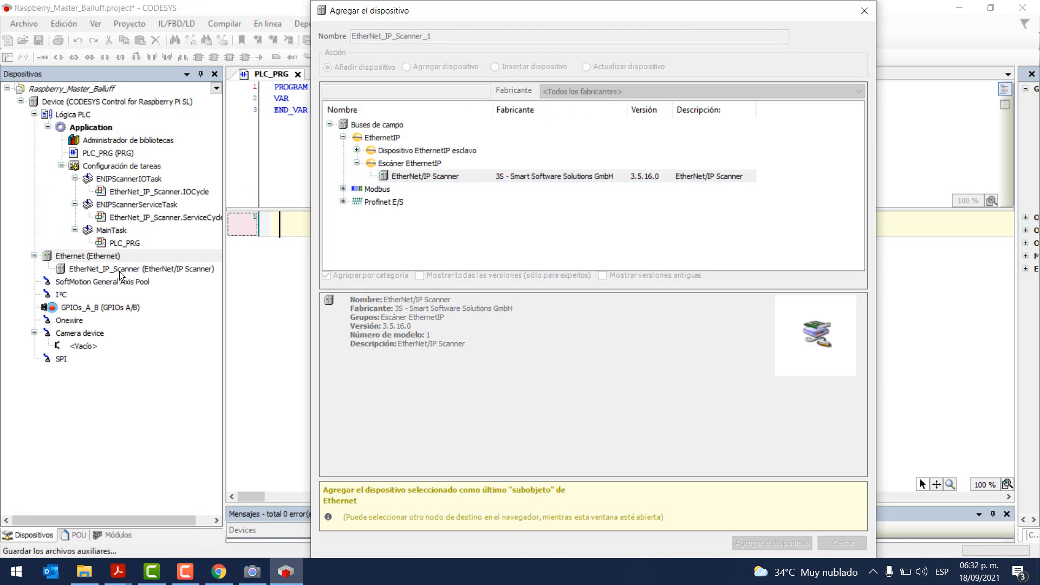
left_click(103, 268)
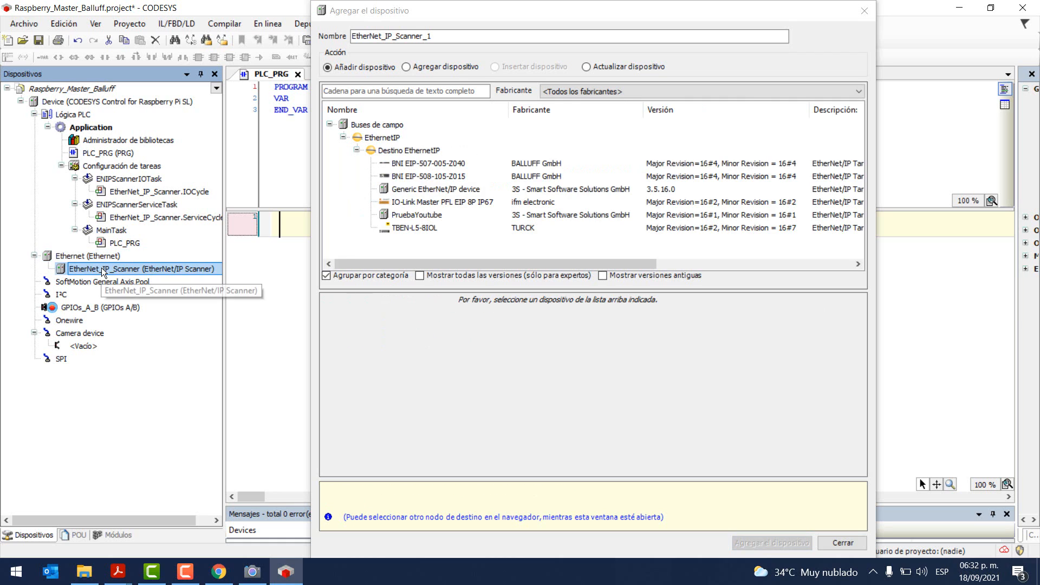
Step: Add BNI EIP-507-005-Z040 under EtherNet_IP_Scanner and close the add-device dialog
left_click(411, 162)
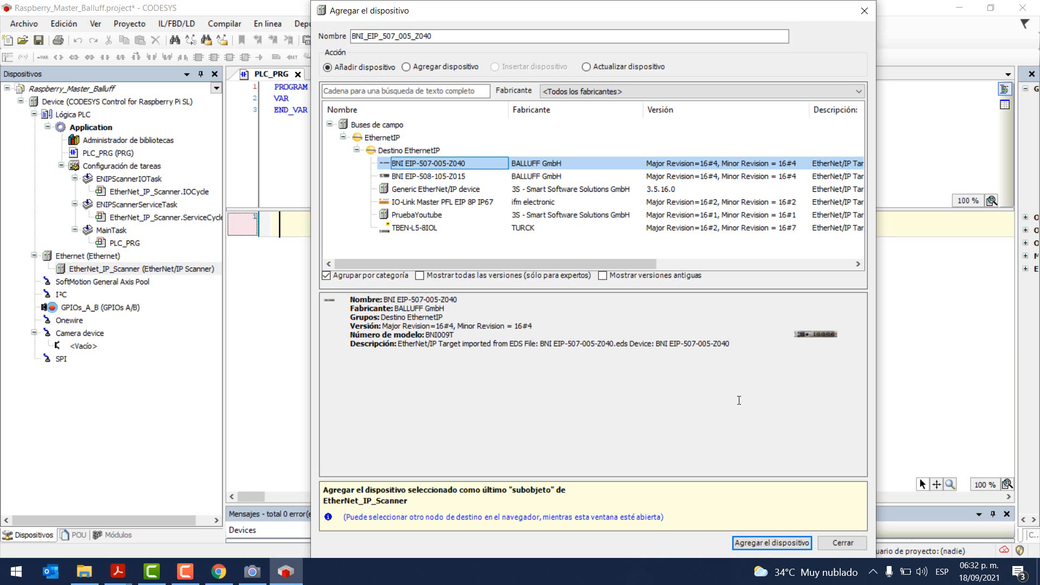
left_click(773, 541)
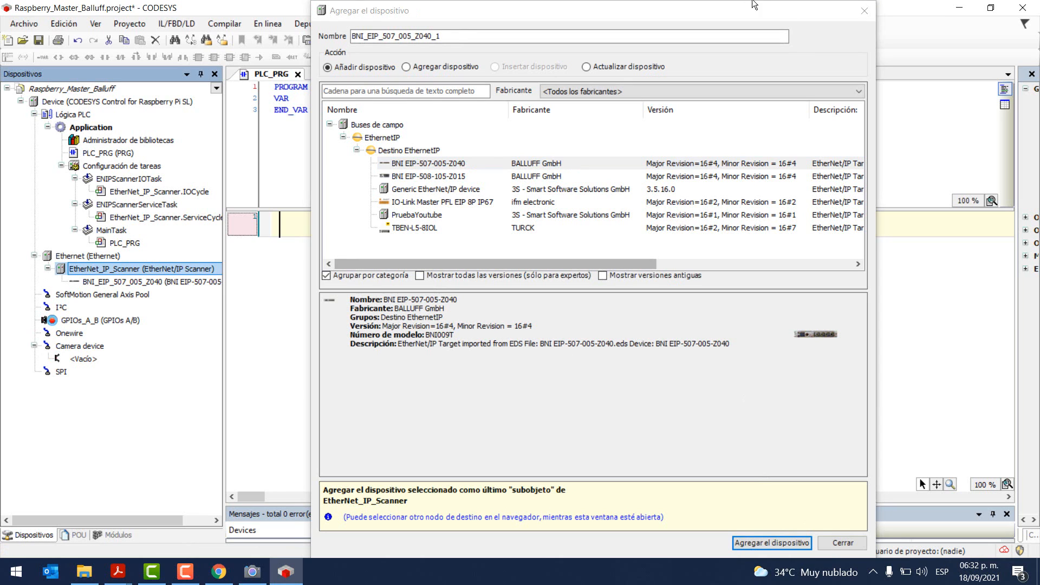
left_click(865, 10)
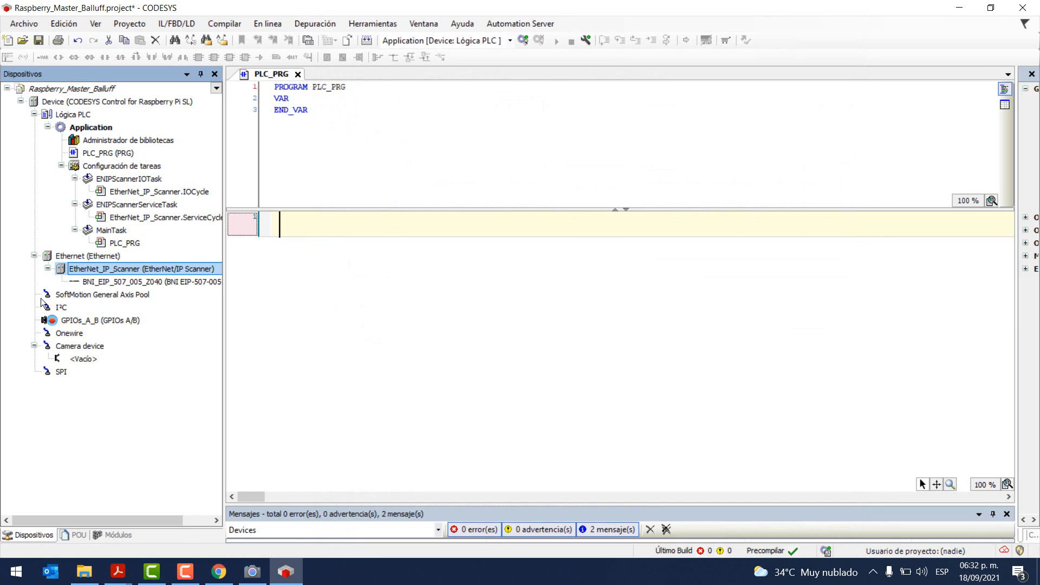
Step: Scan Gateway-1 and select raspberrypi as the controller's communication target
left_click(94, 257)
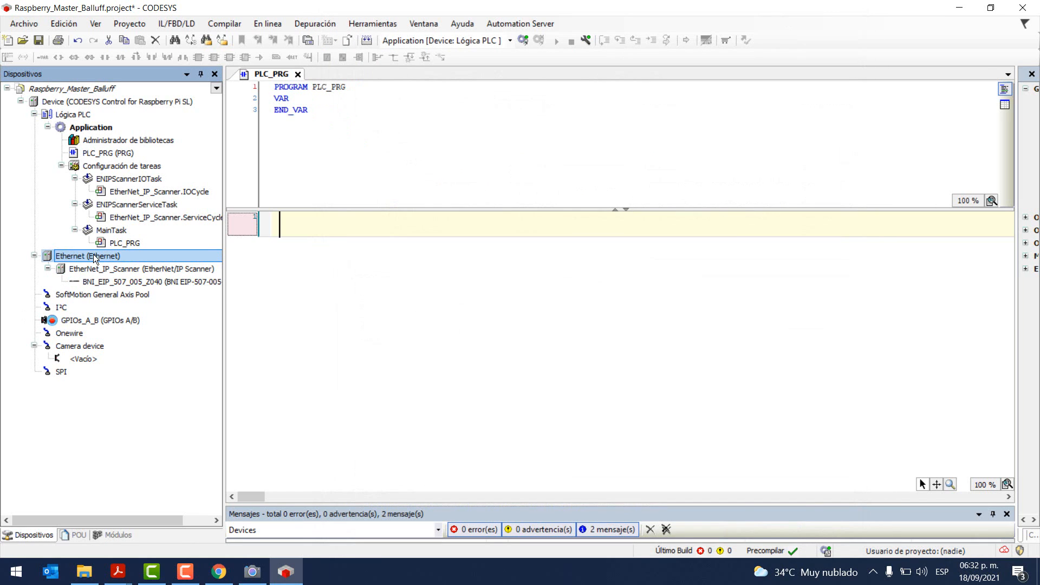
double_click(93, 254)
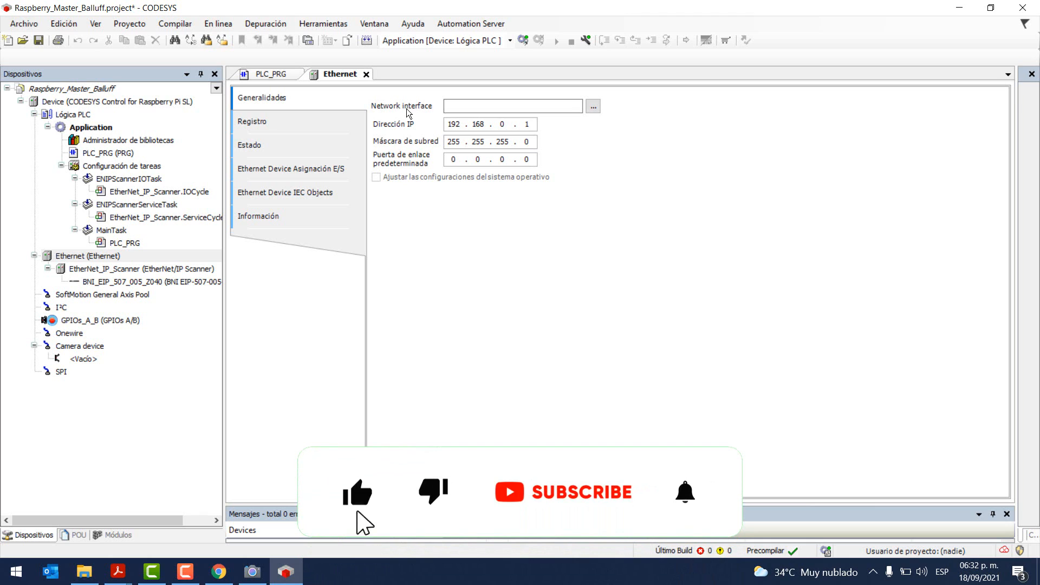
left_click(169, 102)
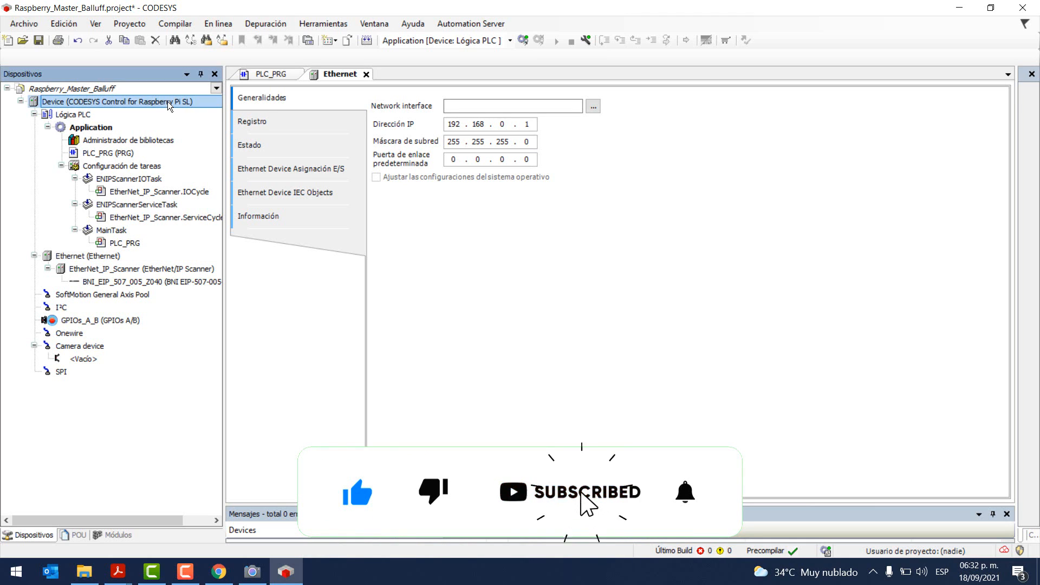
double_click(169, 102)
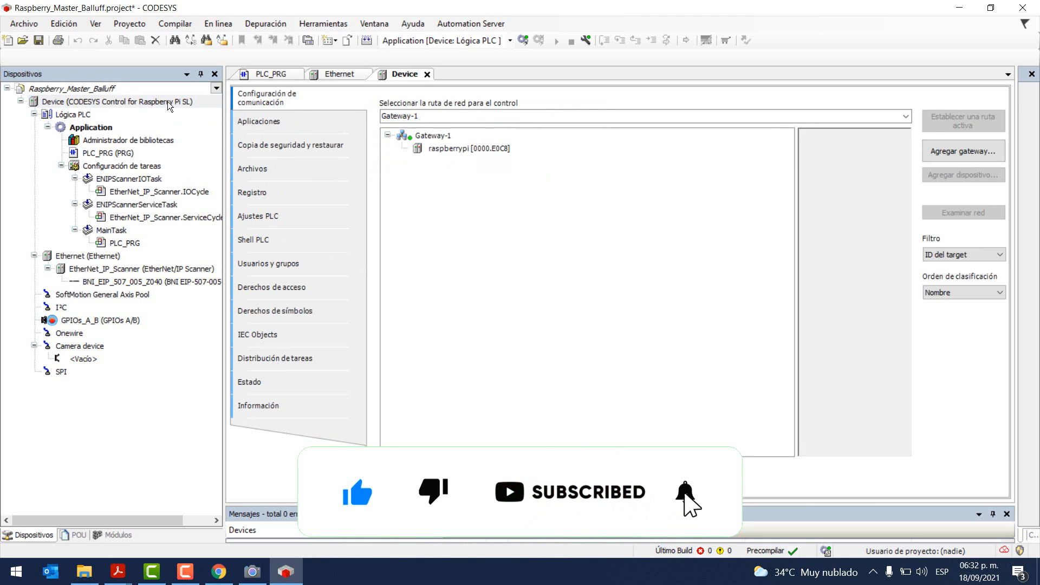
left_click(438, 136)
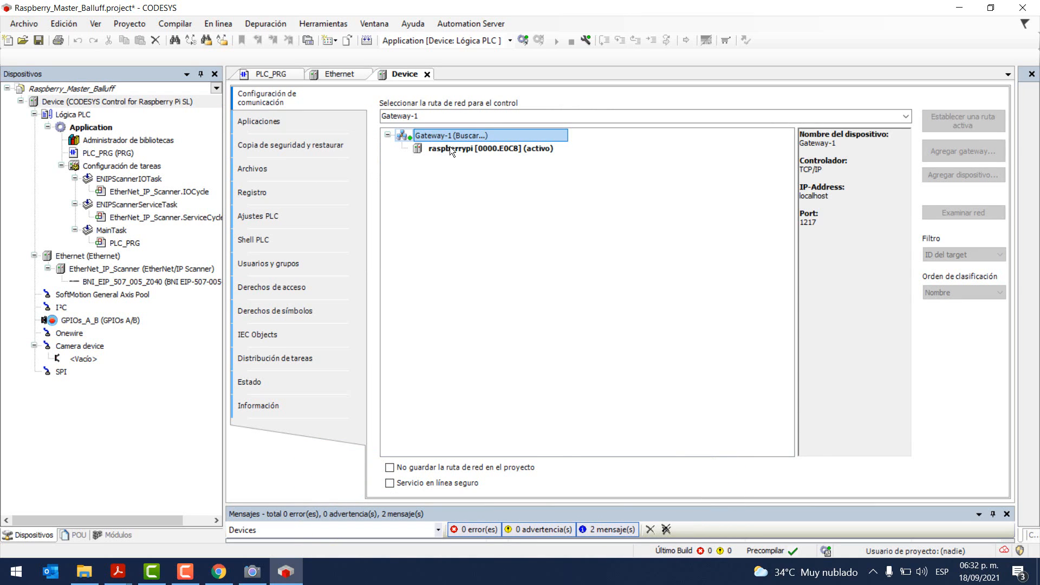
left_click(449, 147)
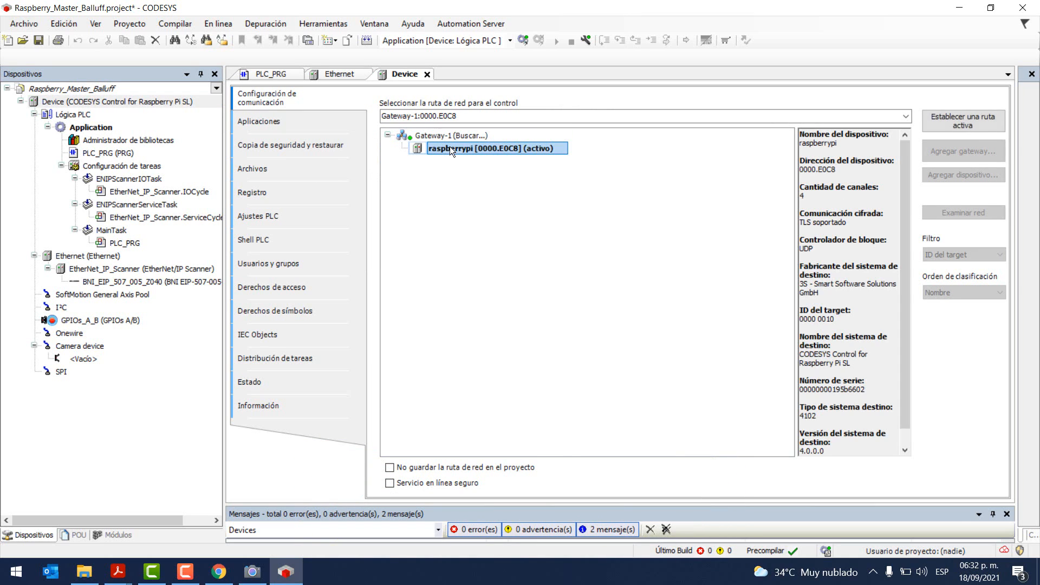
Step: Attempt to go online, dismiss the version-conflict error, and start Actualizar dispositivo on Device
left_click(521, 42)
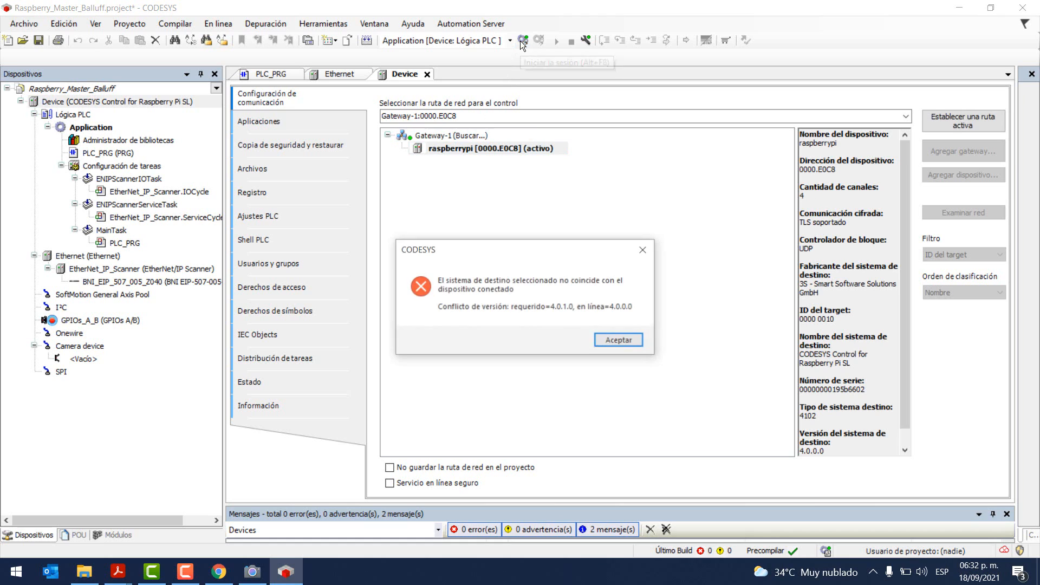
left_click(612, 341)
right_click(150, 102)
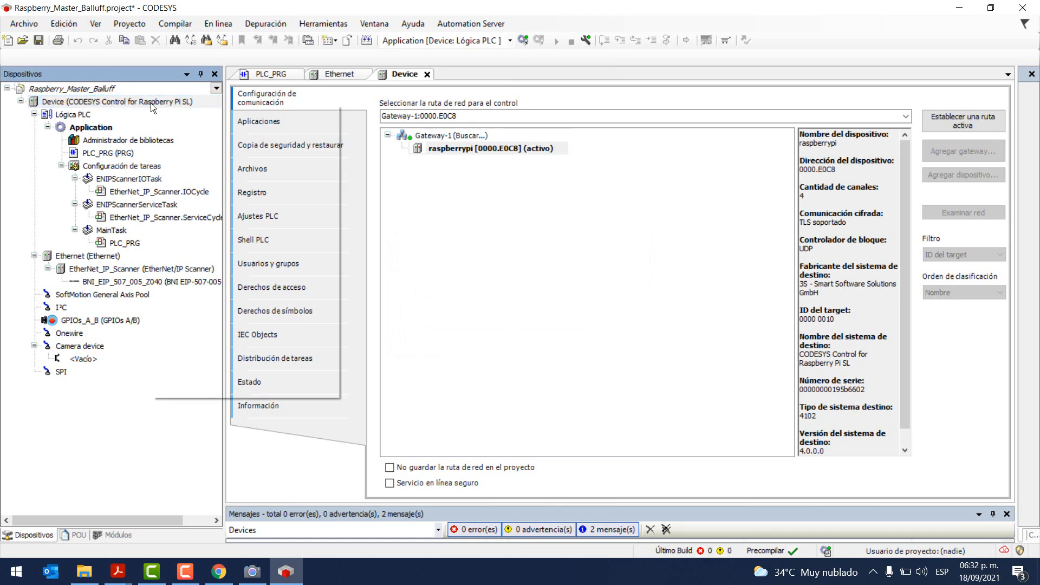
left_click(211, 259)
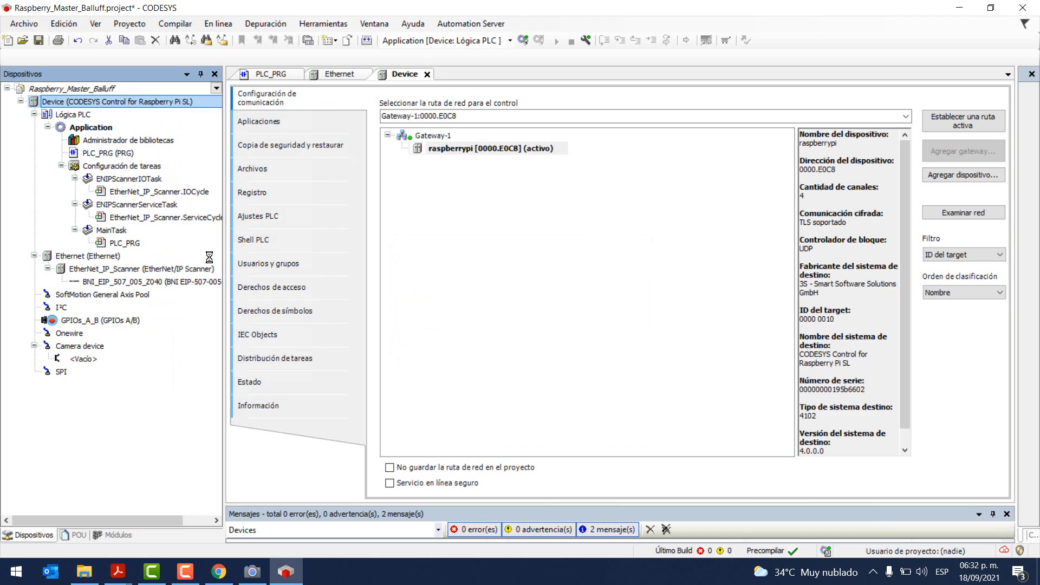
Step: Show all versions and update the controller to CODESYS Control for Raspberry Pi SL 3.5.16.0
left_click(441, 277)
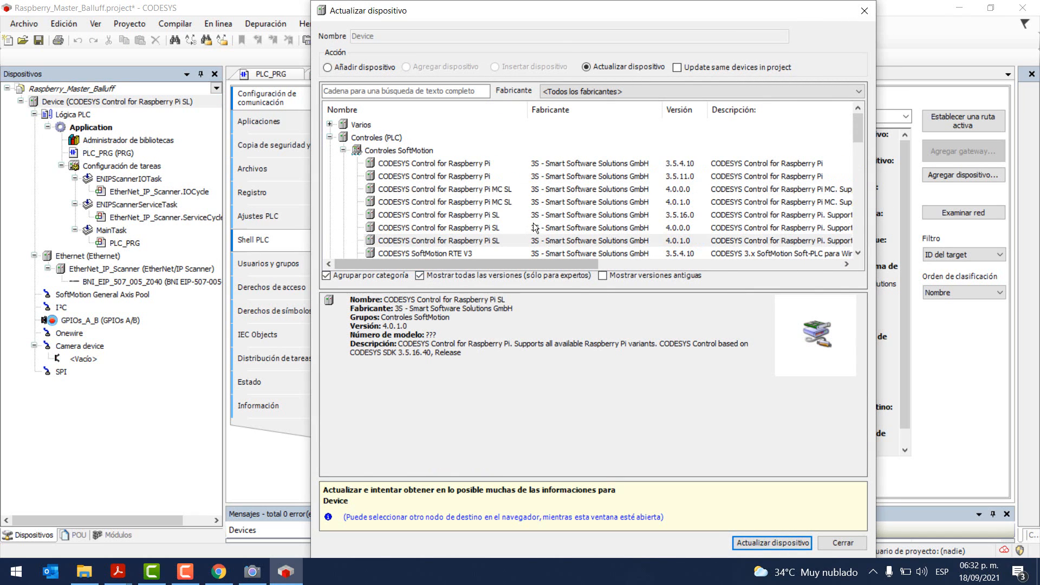
left_click(482, 232)
left_click(498, 204)
left_click(494, 215)
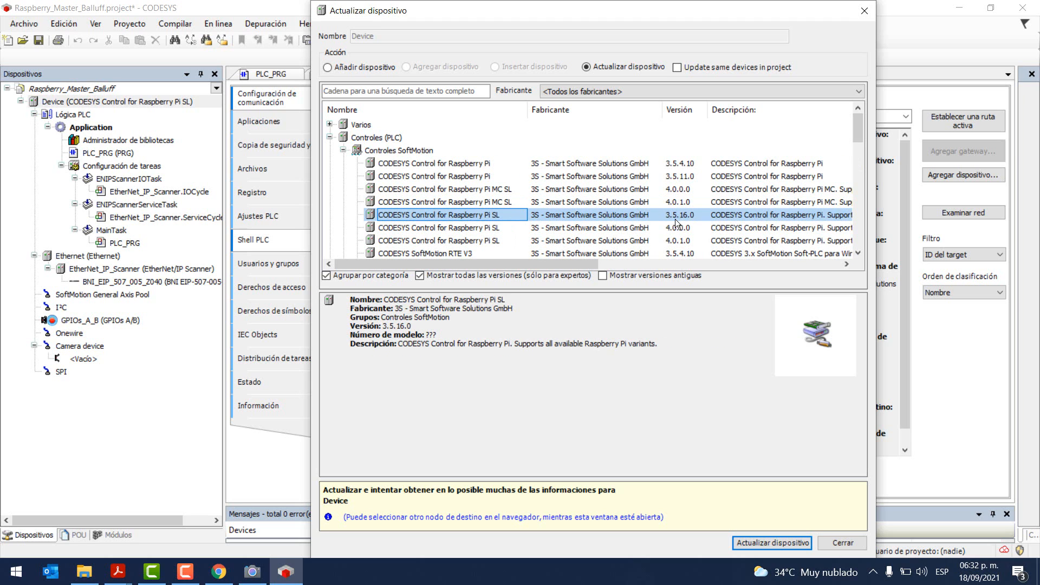
left_click(756, 539)
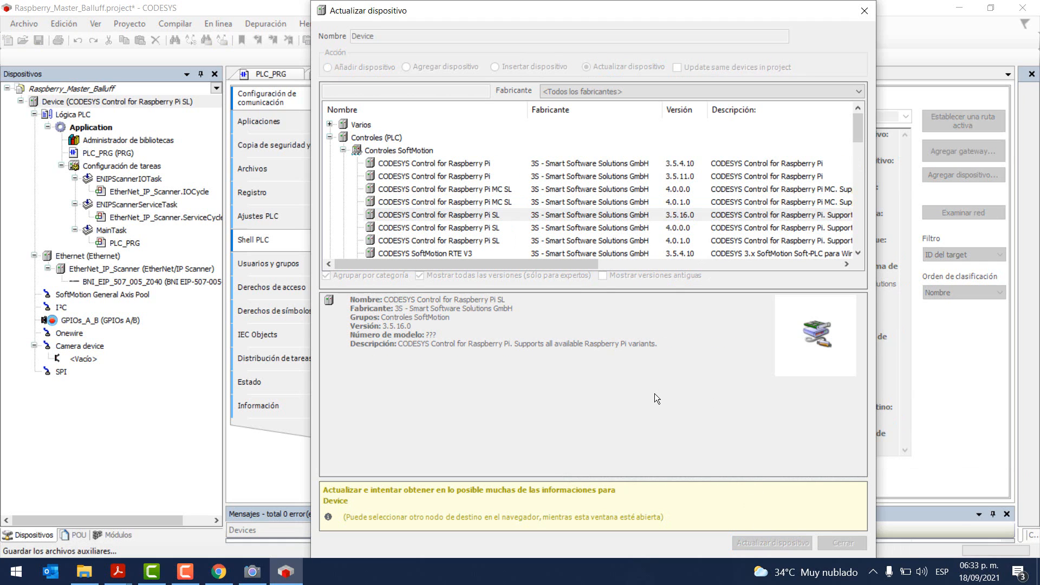
left_click(863, 13)
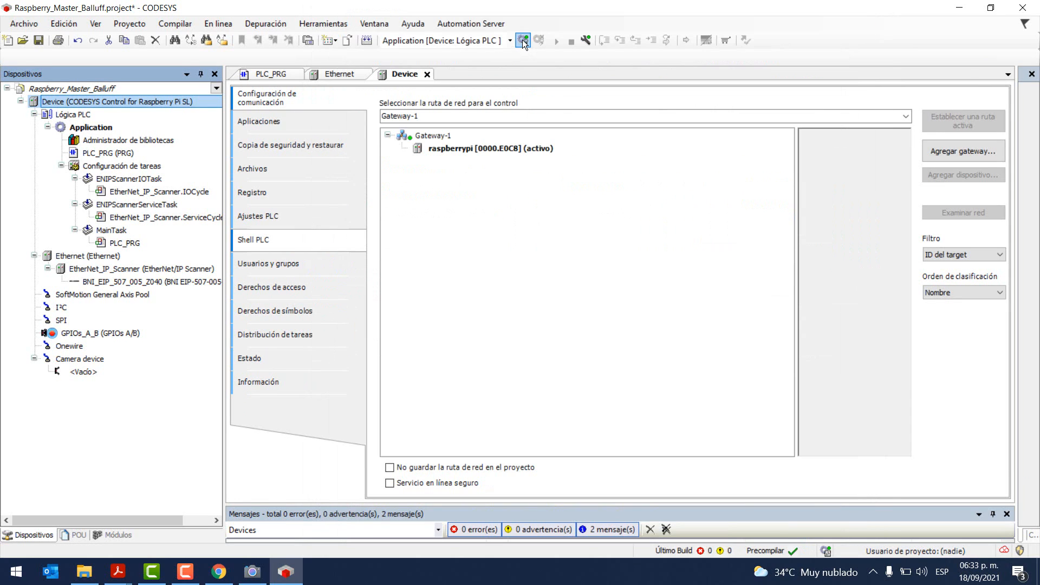
Step: Set the Ethernet device's adapter to eth0 (192.168.0.200), then open EtherNet_IP_Scanner settings
double_click(85, 256)
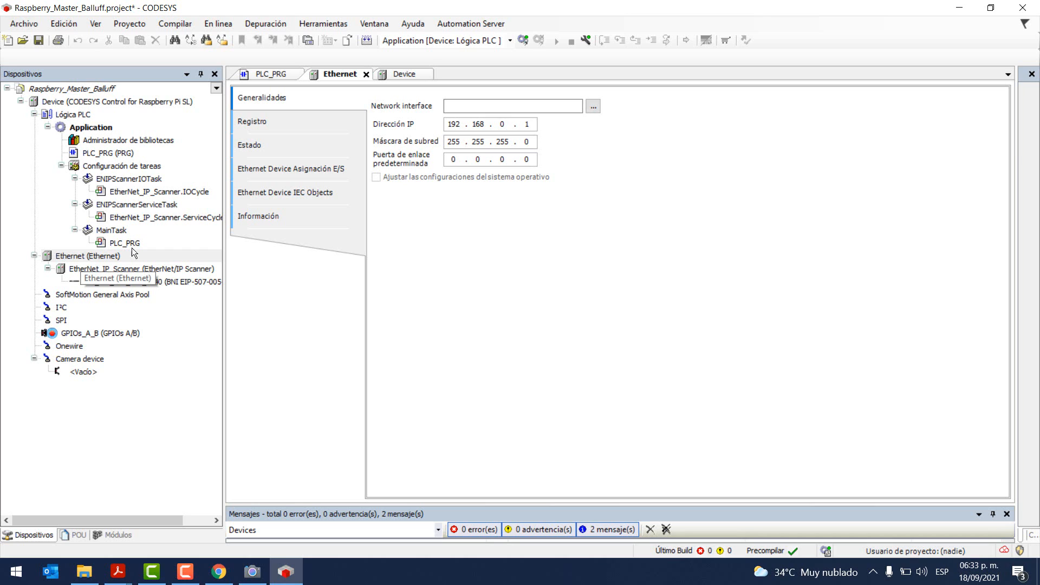
left_click(594, 107)
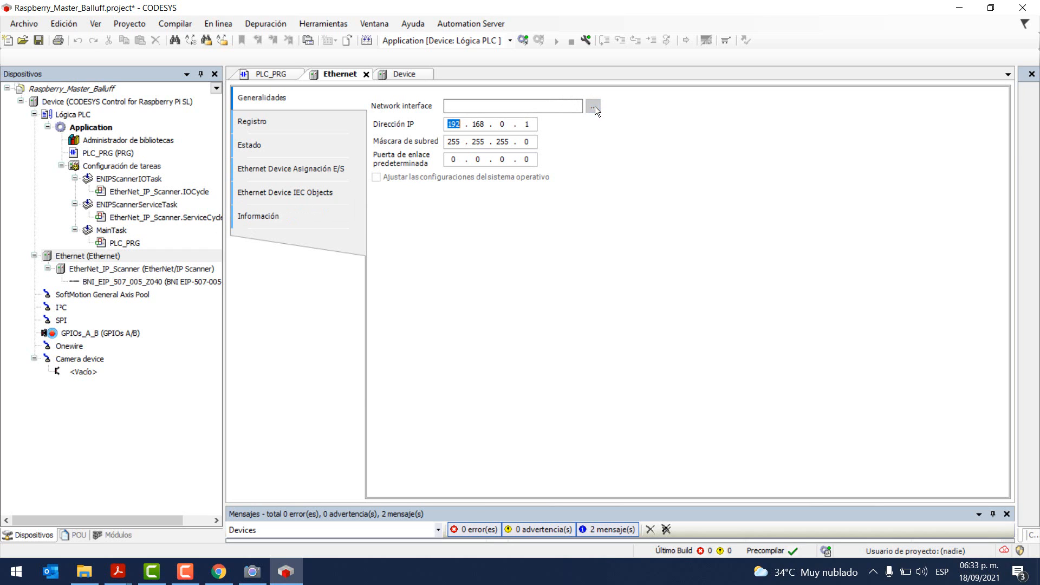
left_click(307, 231)
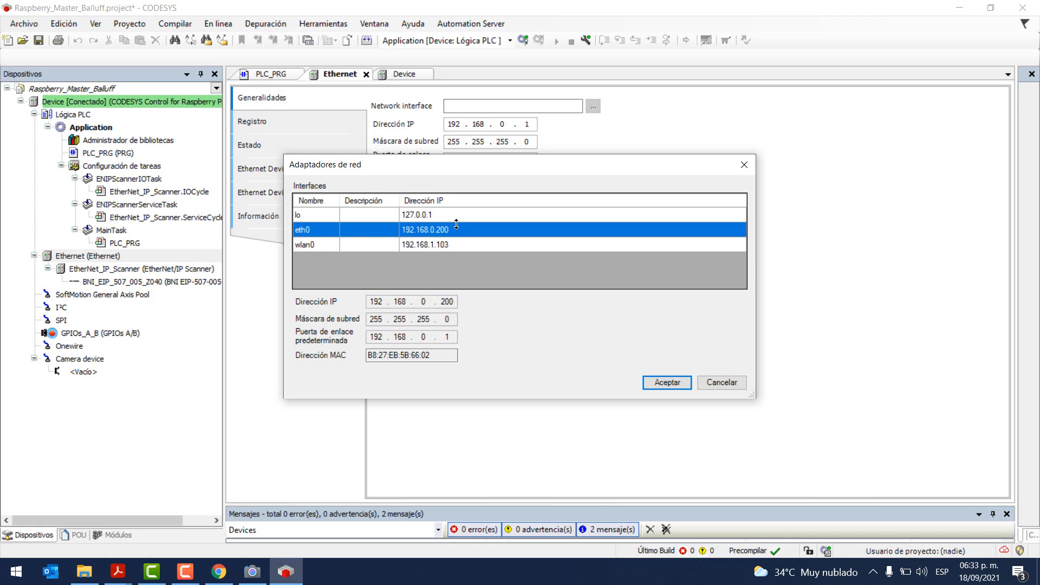
left_click(667, 381)
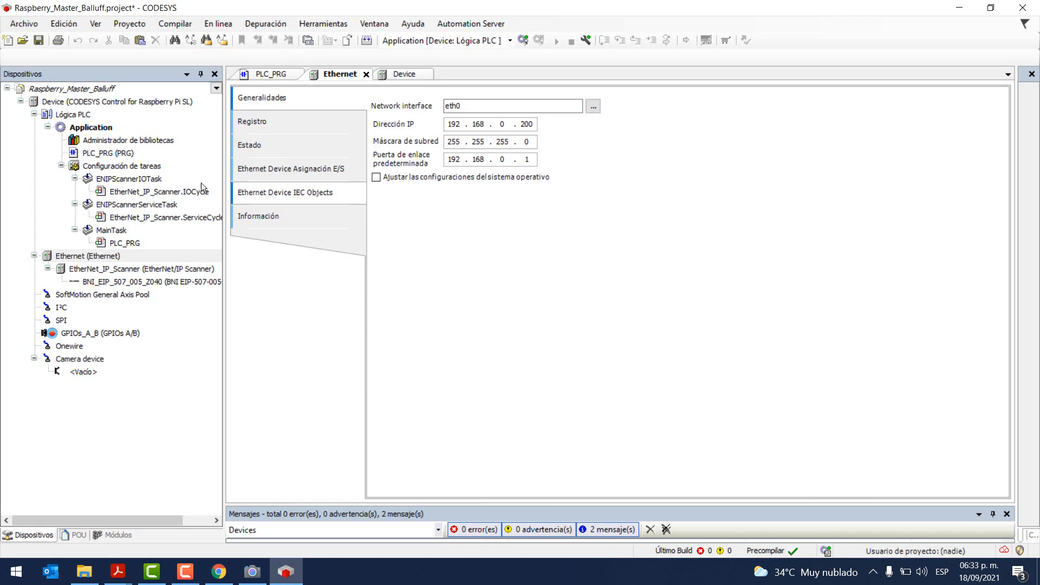
double_click(110, 269)
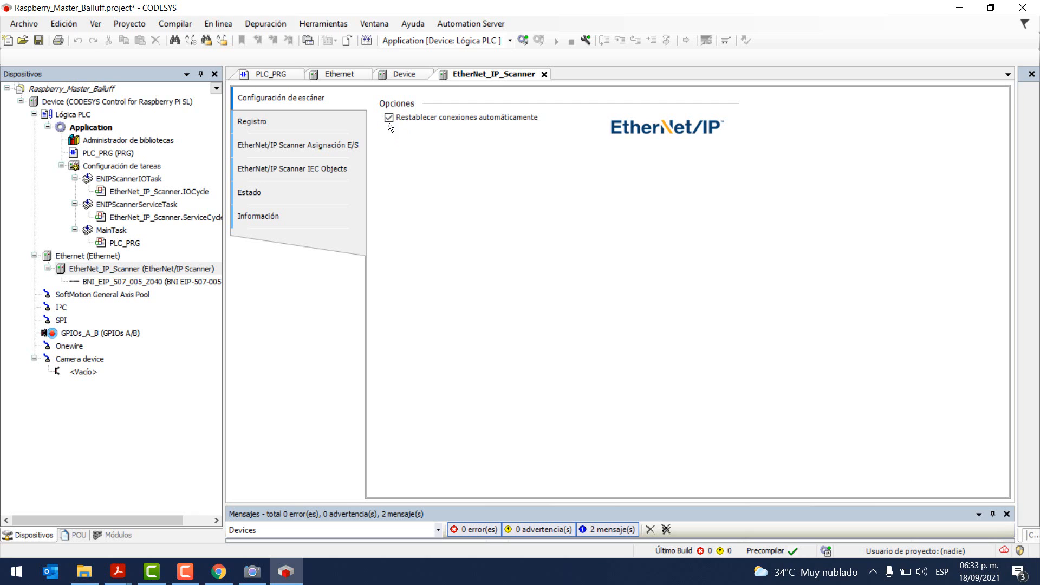
Step: Open the BNI_EIP_507_005_Z040 module settings and view its 192.168.0.2 web page in Chrome
left_click(115, 281)
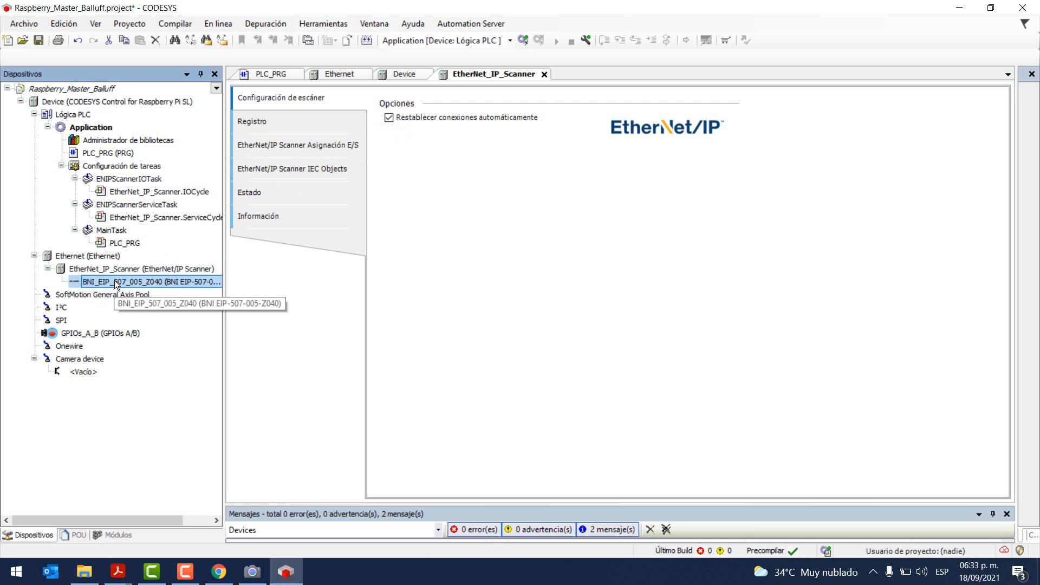
double_click(115, 280)
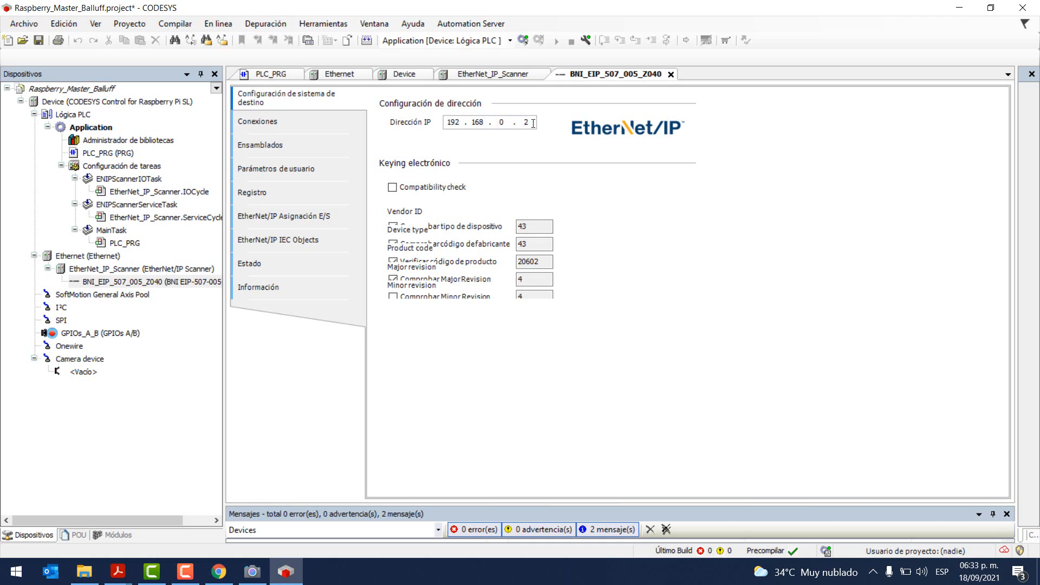
left_click(217, 573)
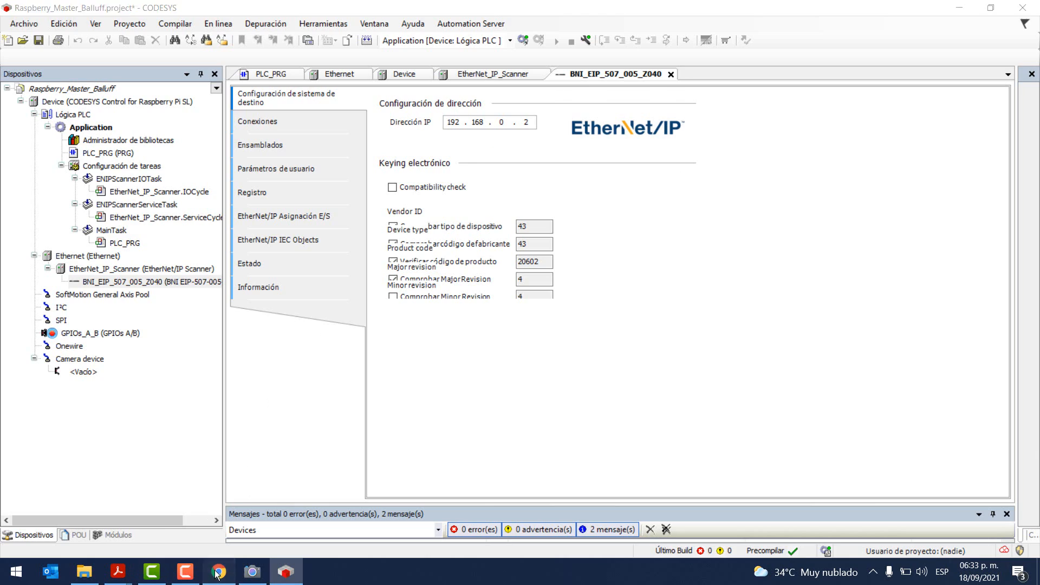
left_click(117, 9)
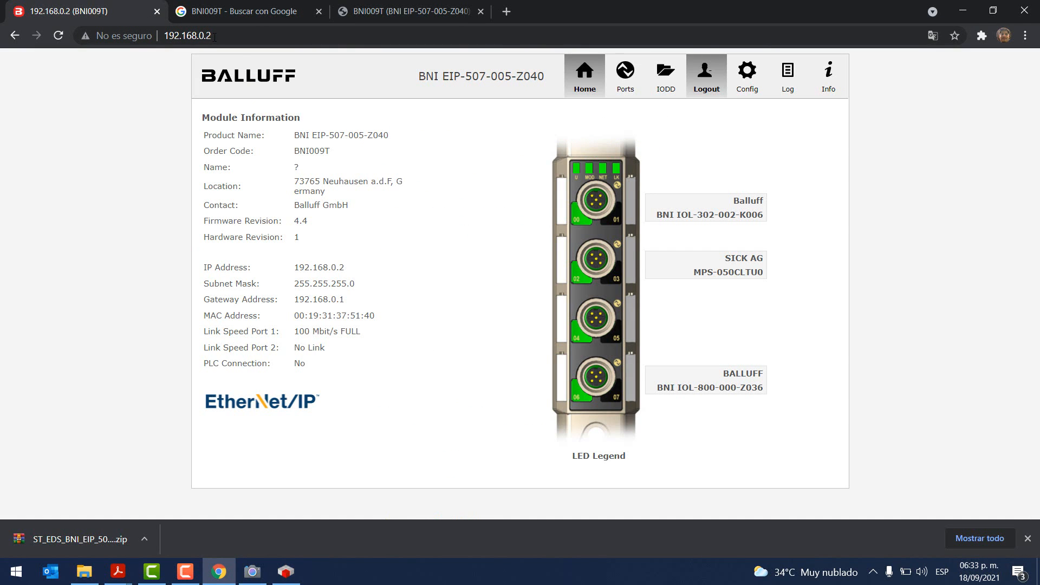
Step: Minimize Chrome to return to the CODESYS BNI module settings
left_click(957, 6)
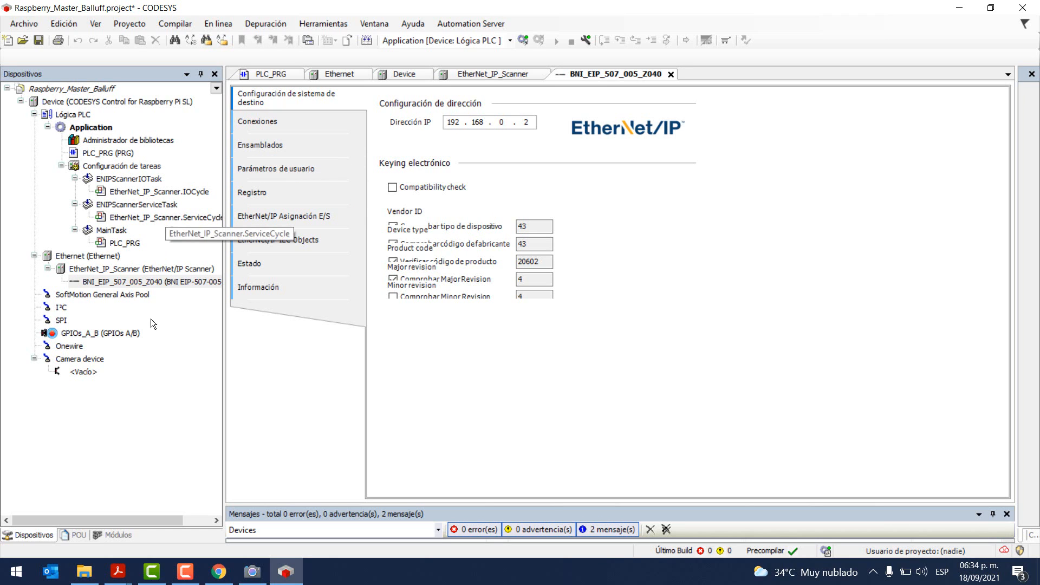
Step: Show the module's Conexiones sizes, then bring up the MASTER IOLINK BALLUFF.pdf data-length table
left_click(311, 119)
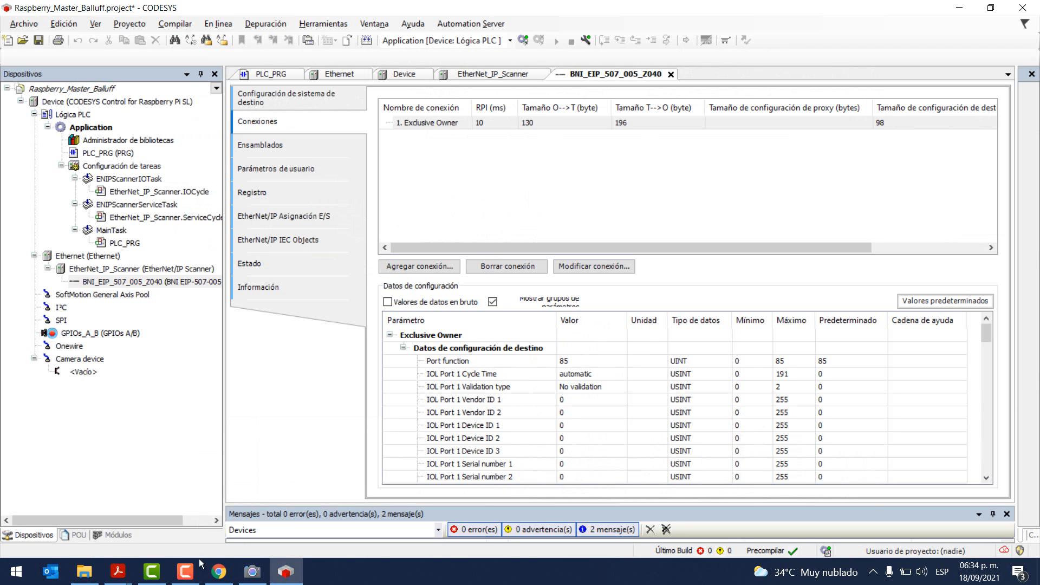
left_click(118, 572)
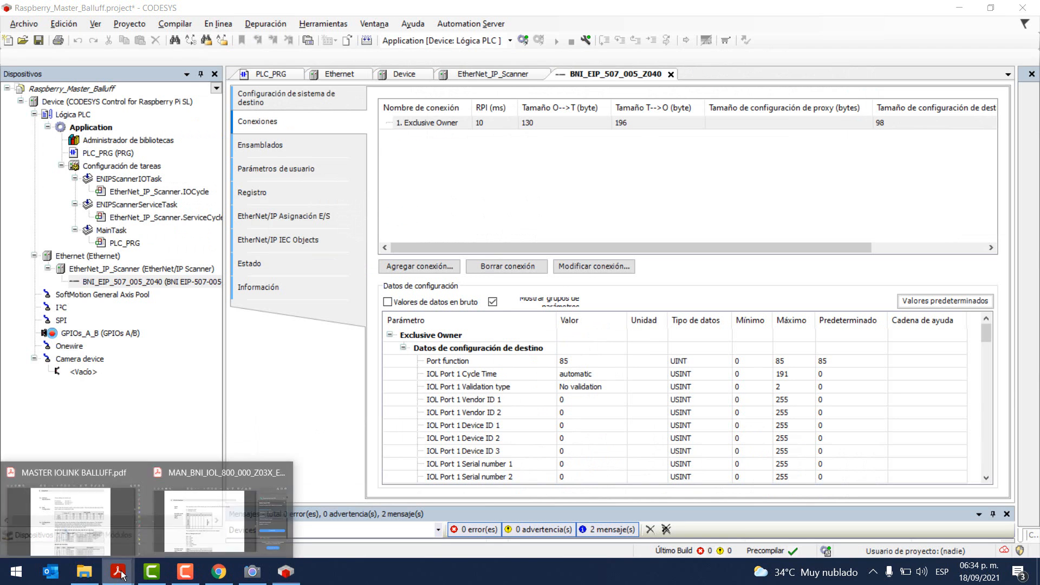
left_click(84, 525)
scroll(541, 271, "down", 2)
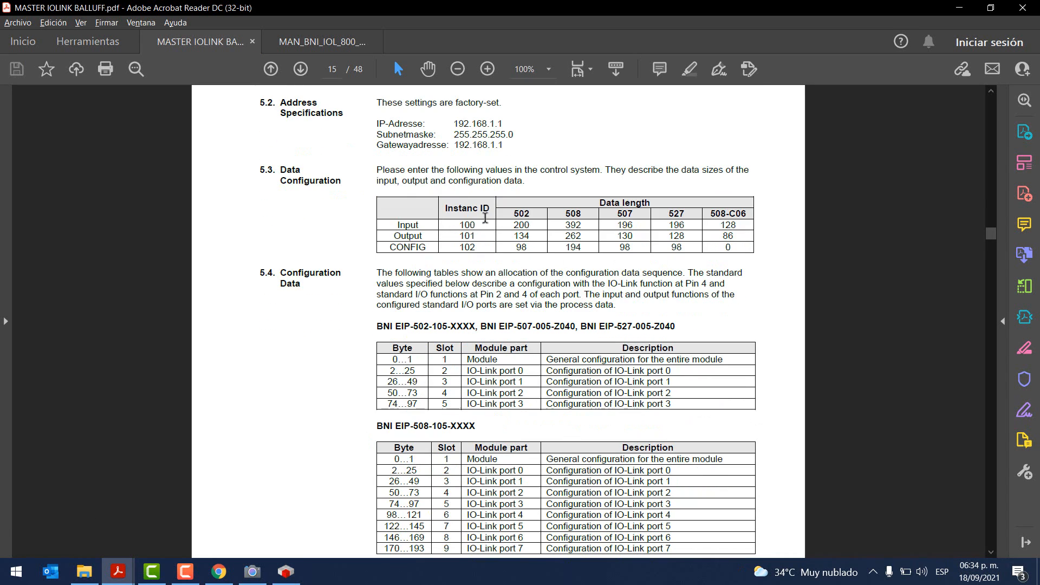
Step: Check the manual's 507 column against the Exclusive Owner sizes 130, 196 and 98
left_click_drag(598, 202, 636, 212)
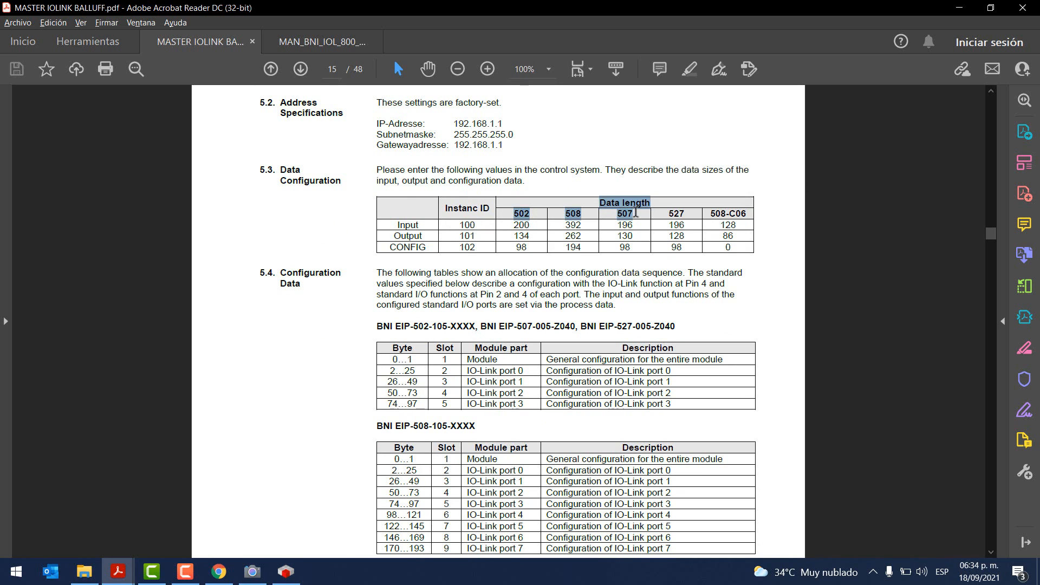
double_click(627, 215)
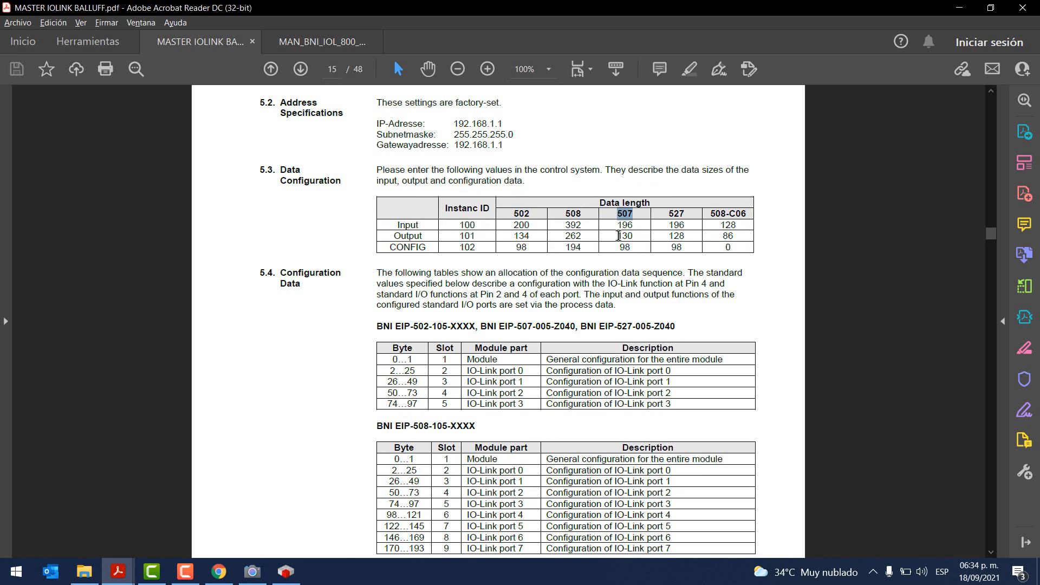
key("alt+Tab")
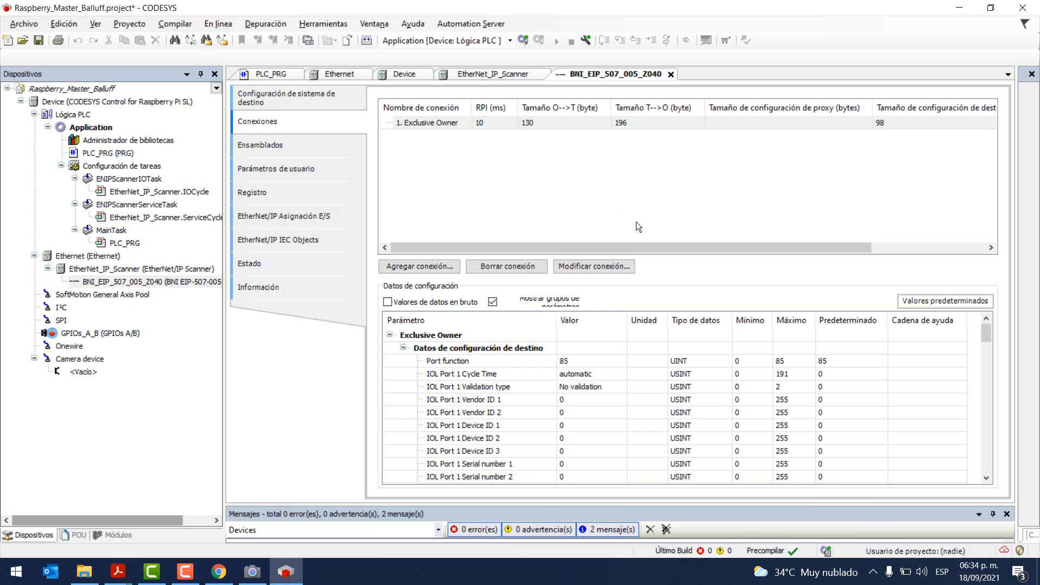
left_click(631, 125)
key("alt+Tab")
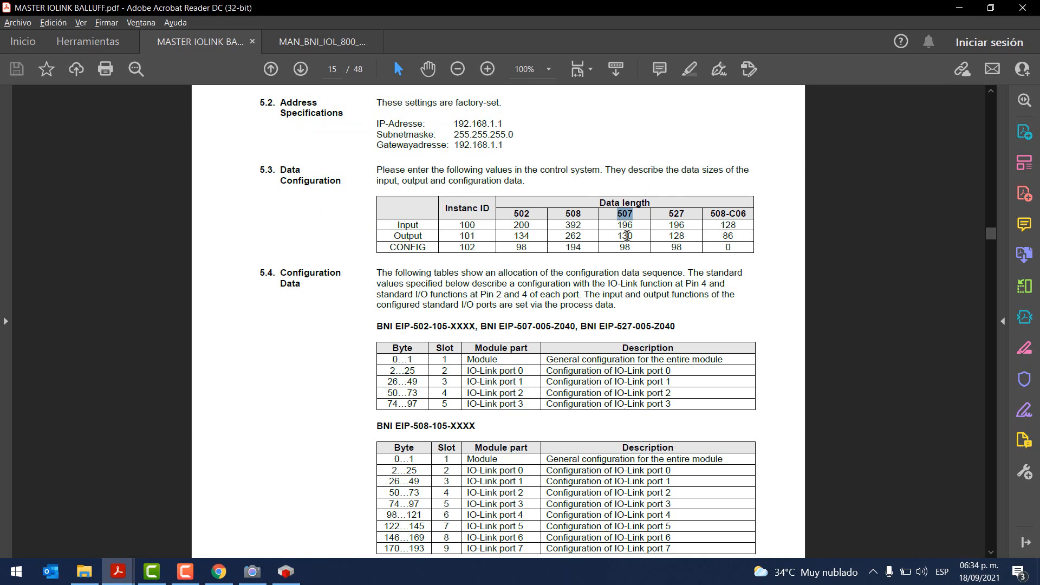
key("alt+Tab")
left_click(541, 124)
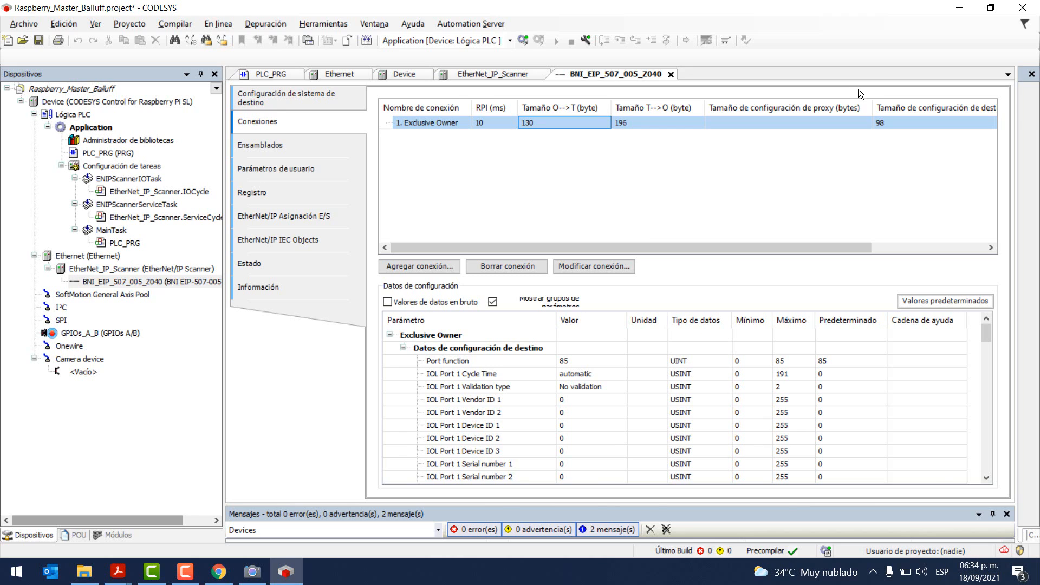
Step: Verify the 98 config size, then log in, download to the Raspberry Pi and start the application
key("alt+Tab")
key("alt+Tab")
left_click(901, 123)
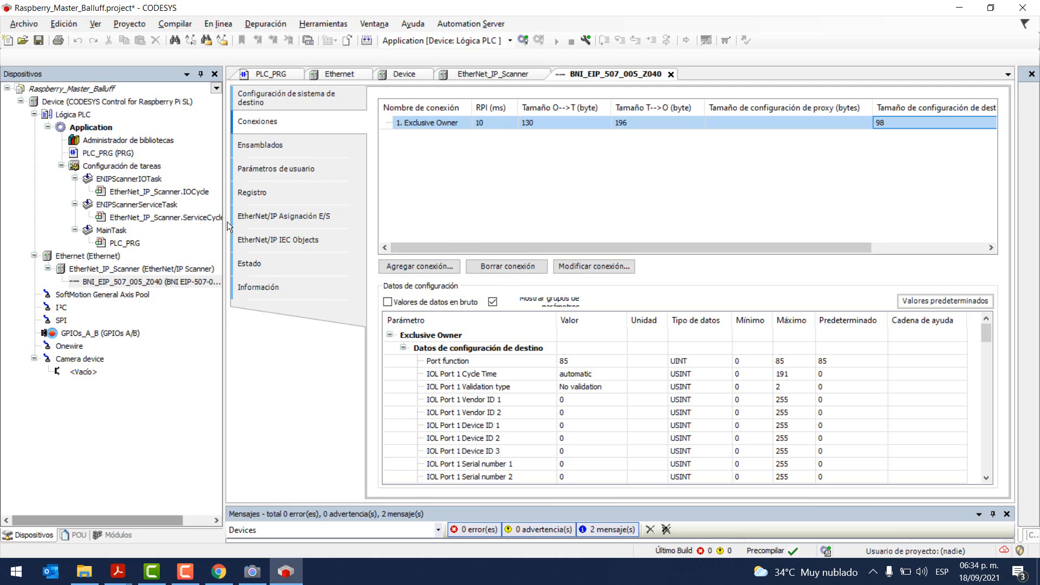
left_click(524, 37)
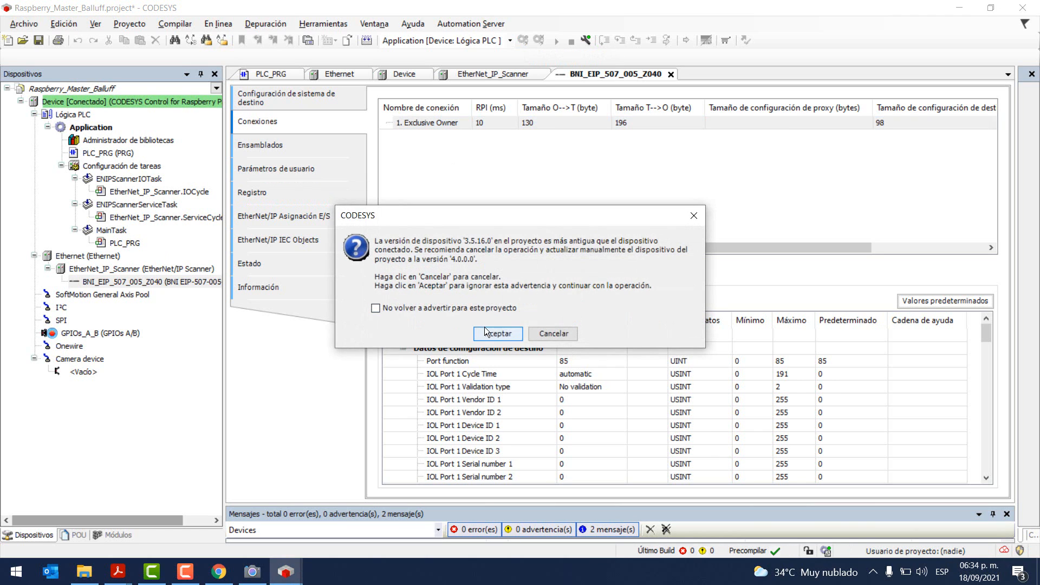
left_click(493, 332)
left_click(498, 313)
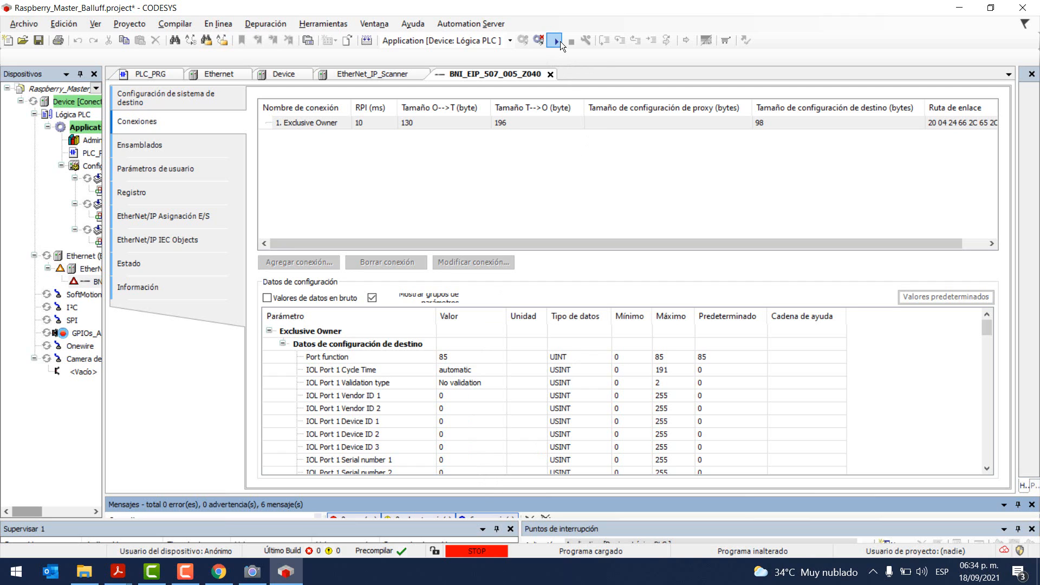
left_click(557, 42)
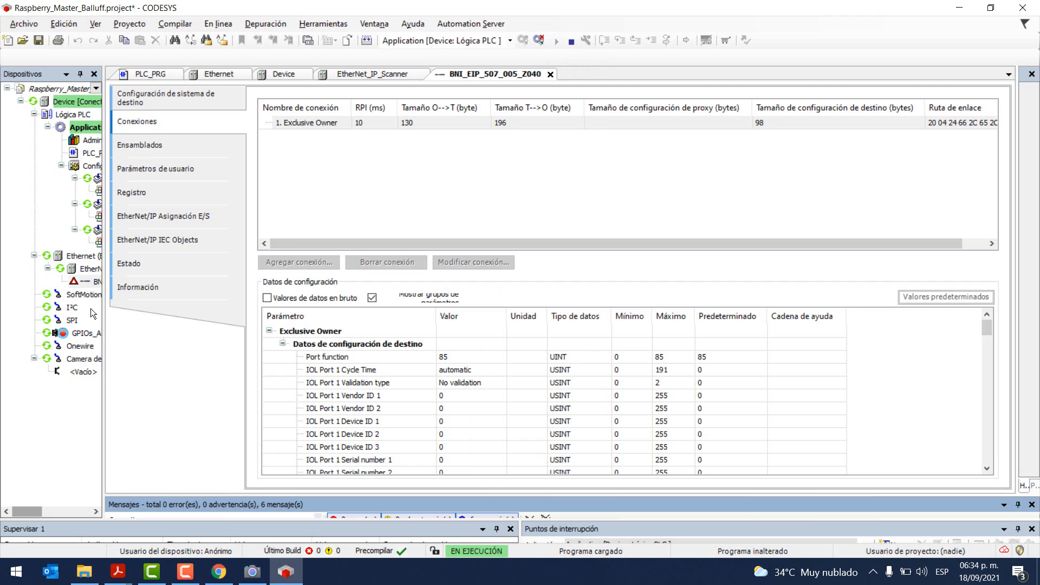
Step: Widen the Dispositivos panel and show the BNI module's 'EtherNet/IP Asignación E/S' page
left_click_drag(105, 311, 178, 311)
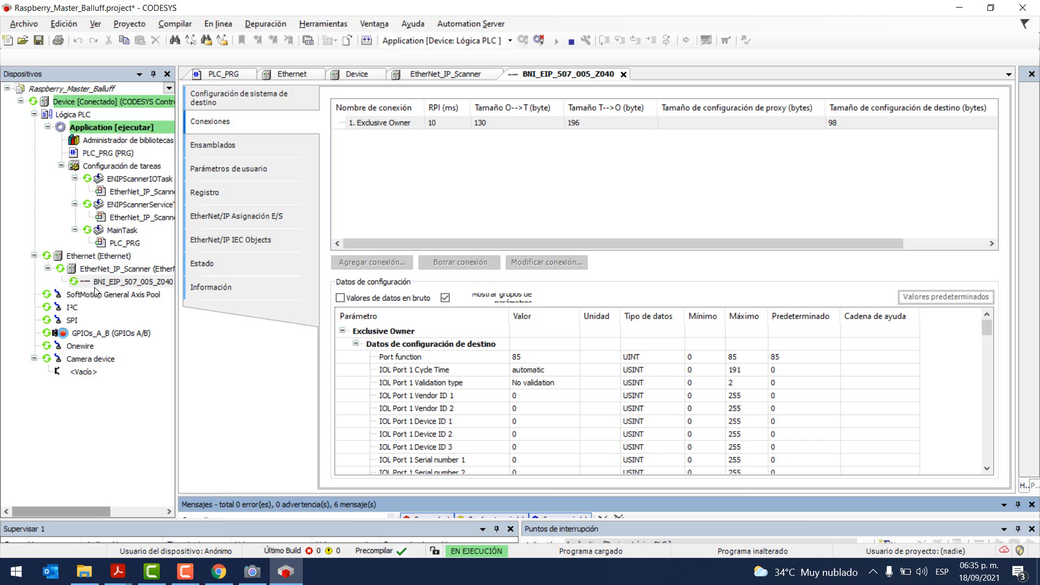
left_click_drag(177, 276, 206, 277)
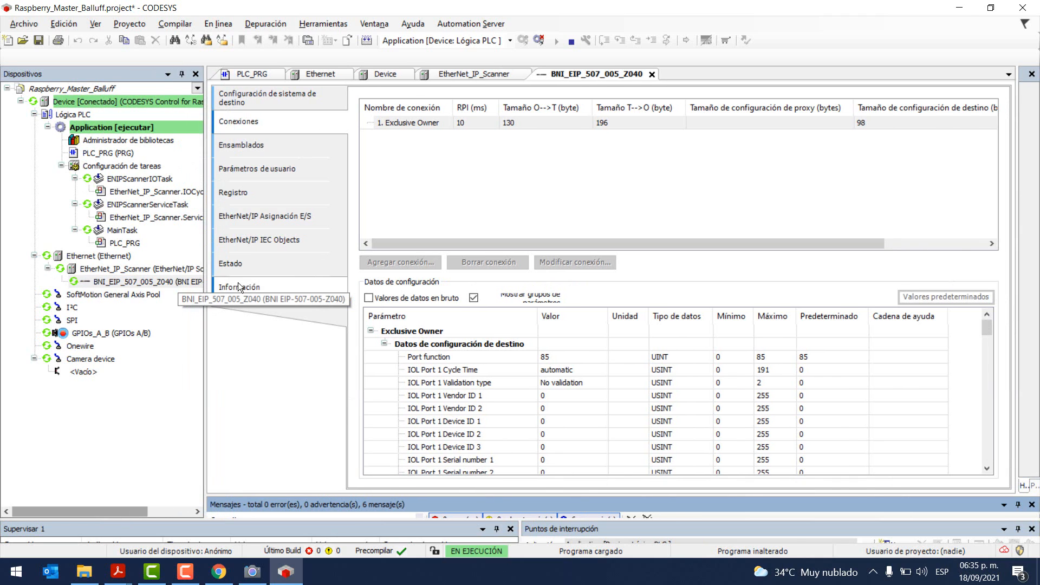
left_click(270, 216)
Step: Expand Exclusive Owner, log out, and set 'Actualizar siempre las variables' to Activado 2
left_click(359, 130)
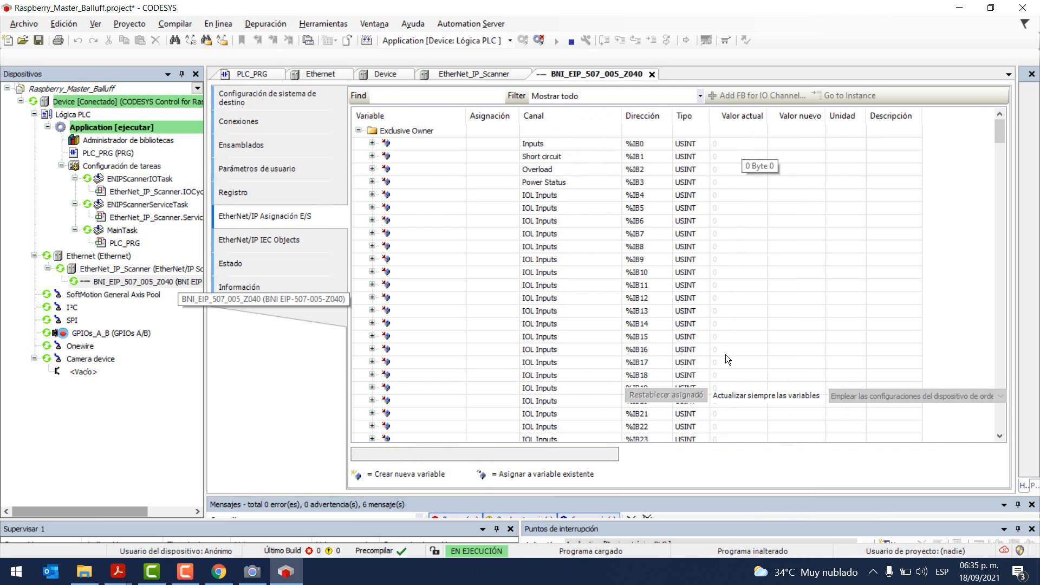
left_click(531, 41)
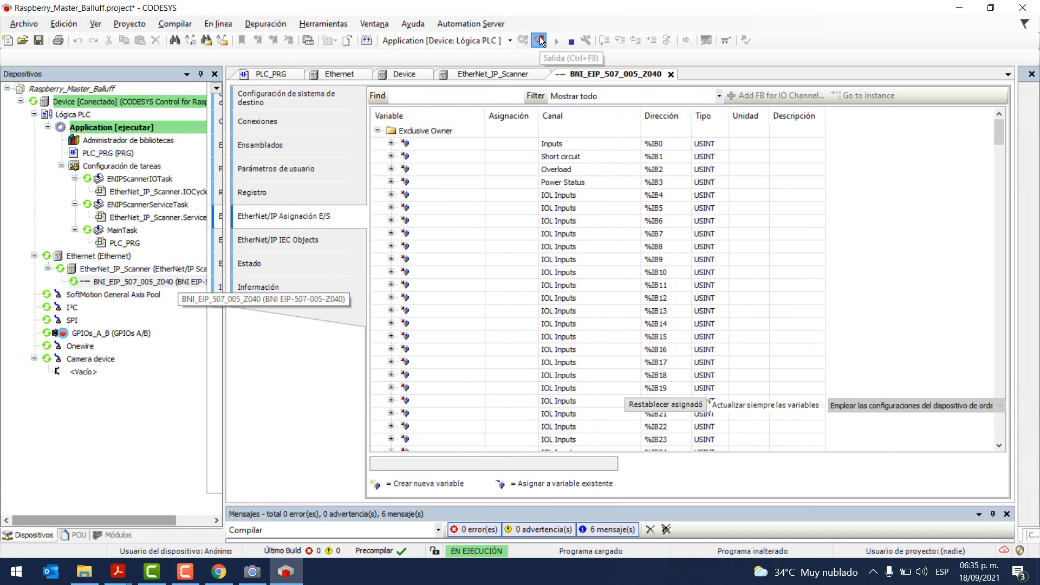
left_click(863, 404)
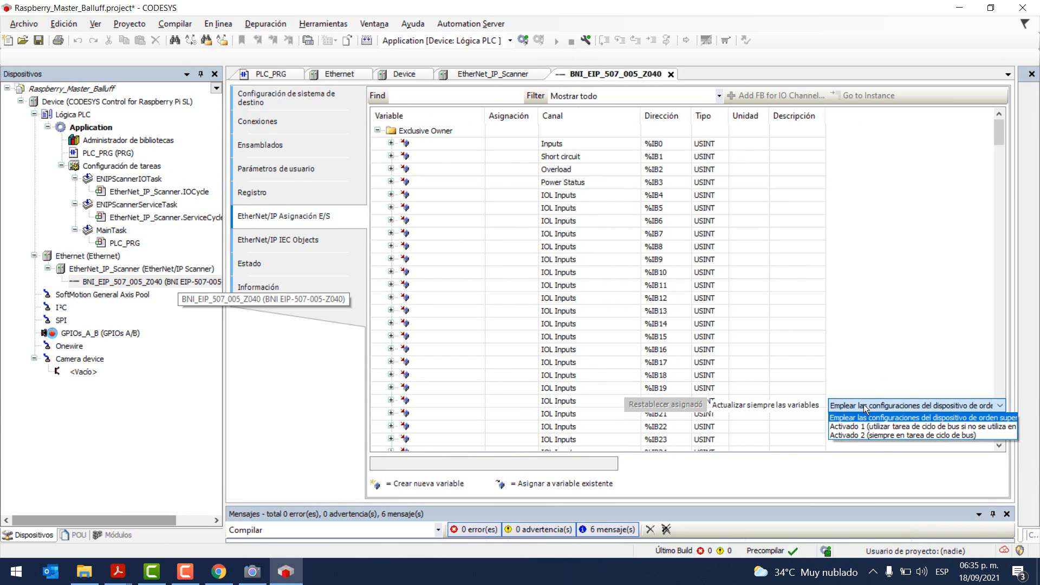
left_click(844, 433)
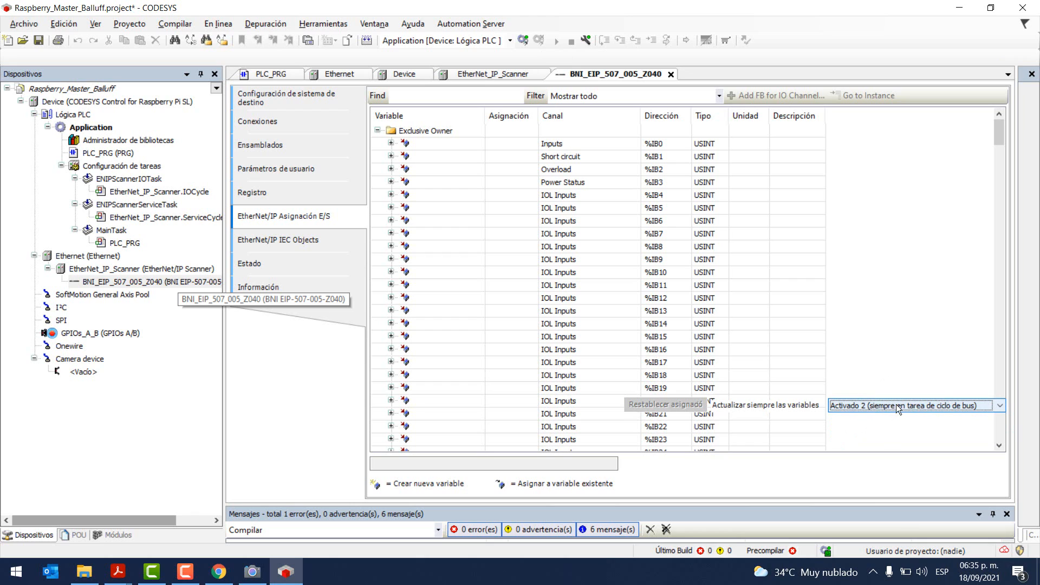
Step: Log back in with an online change, accepting the device version warning
left_click(523, 40)
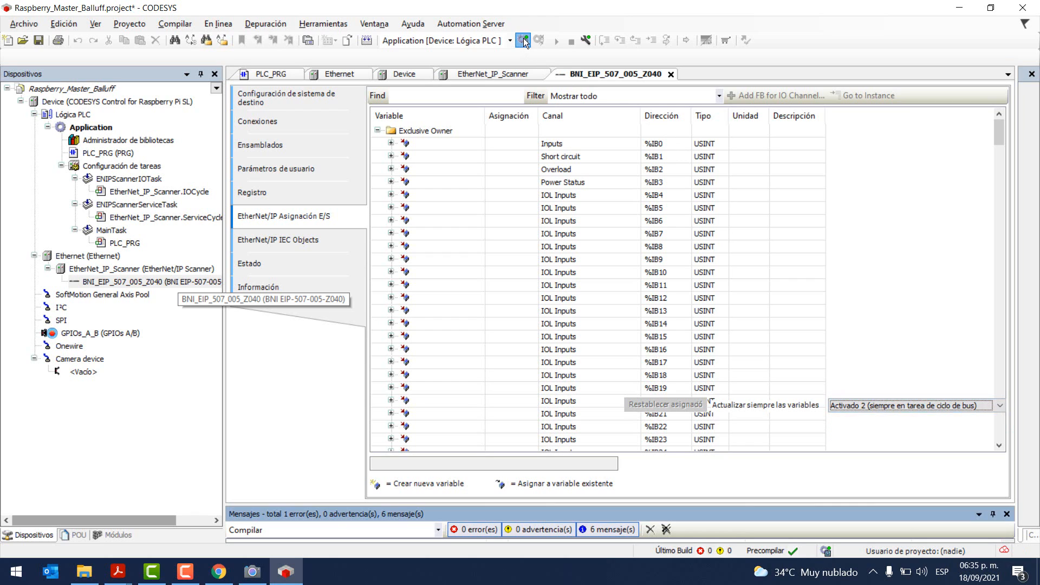
left_click(508, 334)
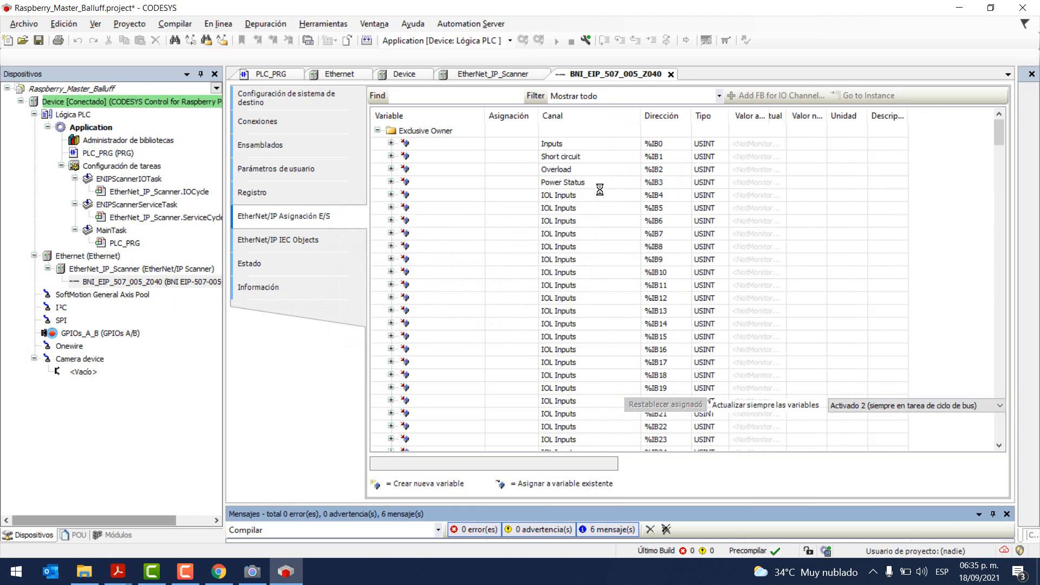
left_click(497, 353)
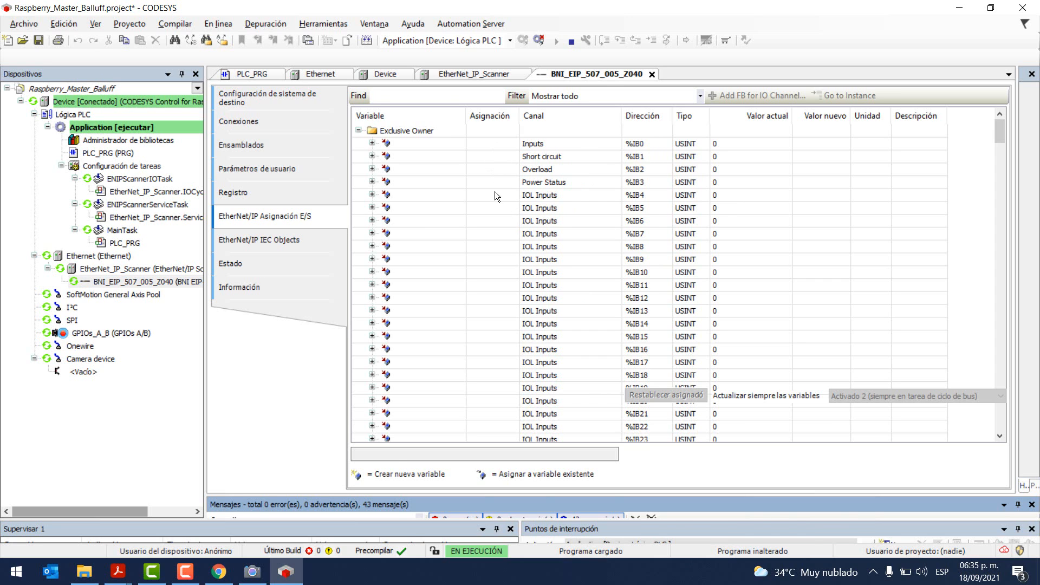
Step: Glance over the Balluff manual in Acrobat, then return to the CODESYS mapping
key("alt+Tab")
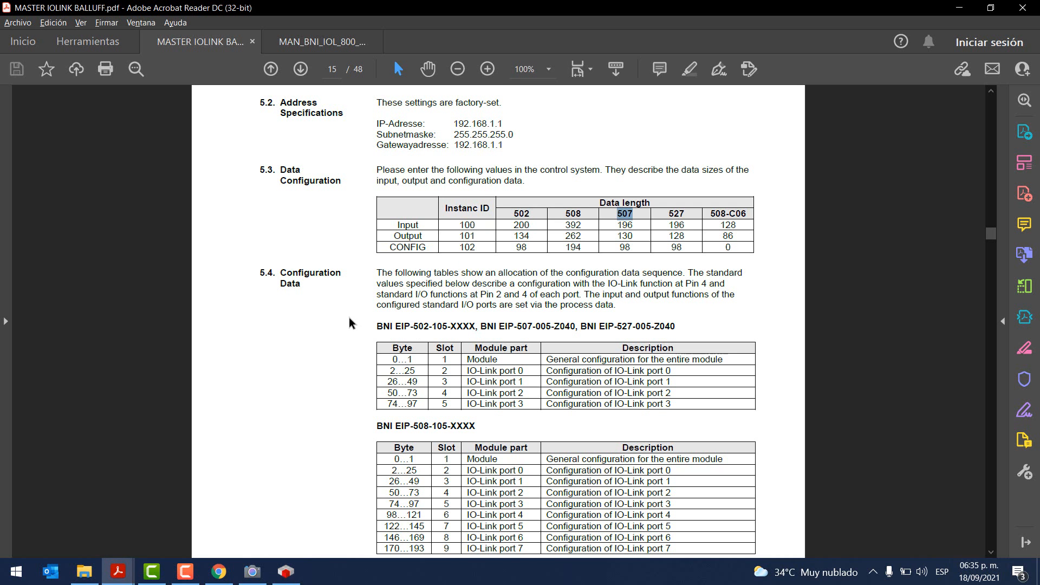
scroll(350, 323, "down", 2)
left_click_drag(286, 221, 335, 226)
left_click(318, 279)
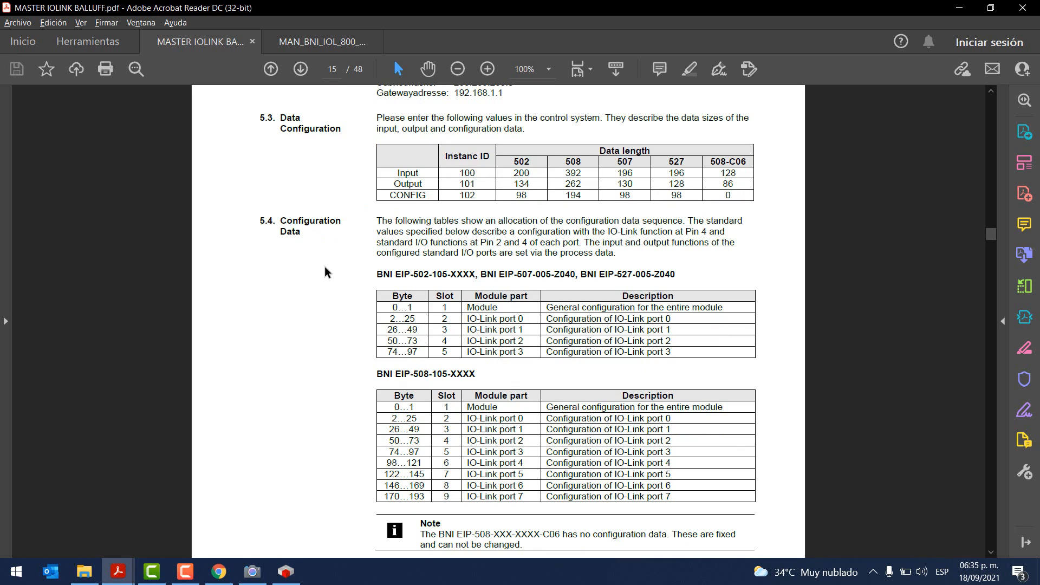
key("alt+Tab")
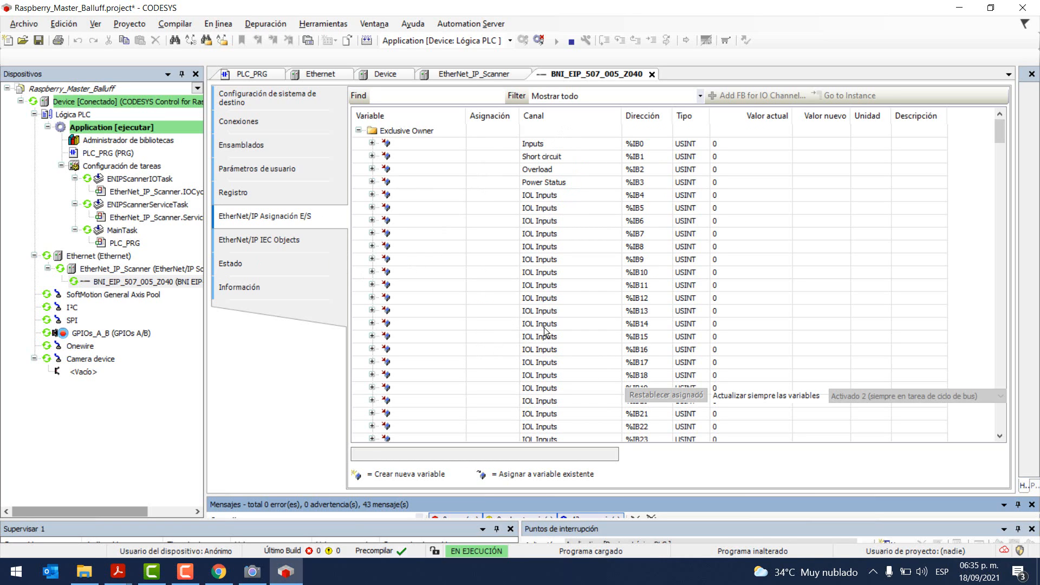
Step: Scroll the manual to section 7.1 Process Data Inputs on page 30, then return to CODESYS
key("alt+Tab")
scroll(530, 304, "down", 10)
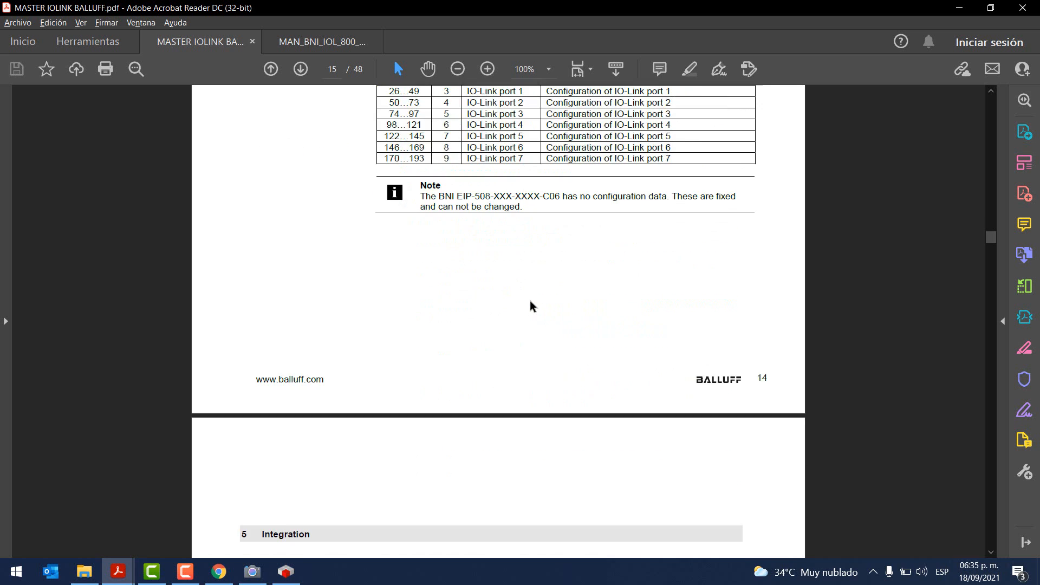
scroll(530, 305, "down", 15)
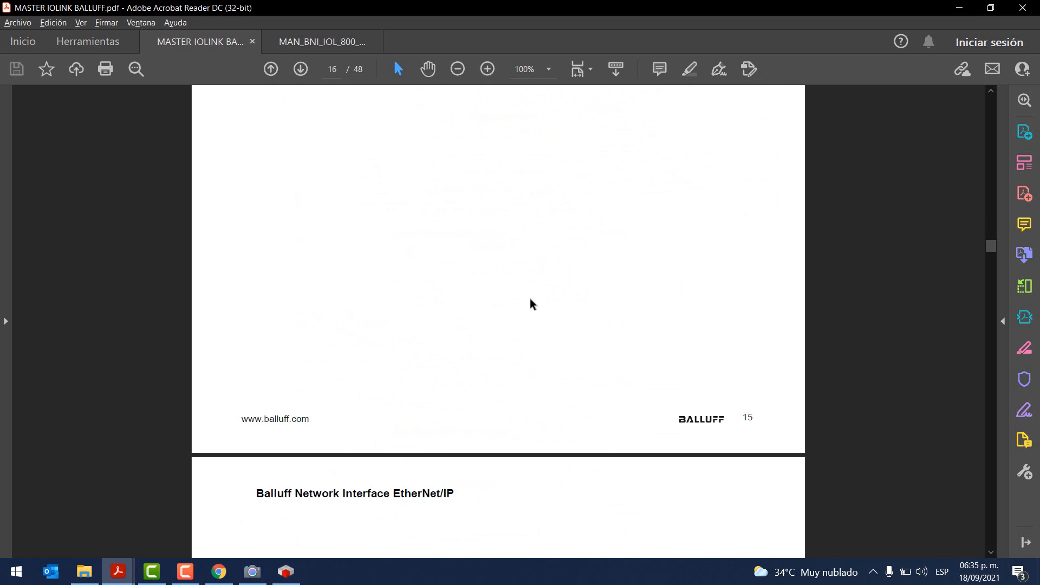
scroll(530, 303, "down", 5)
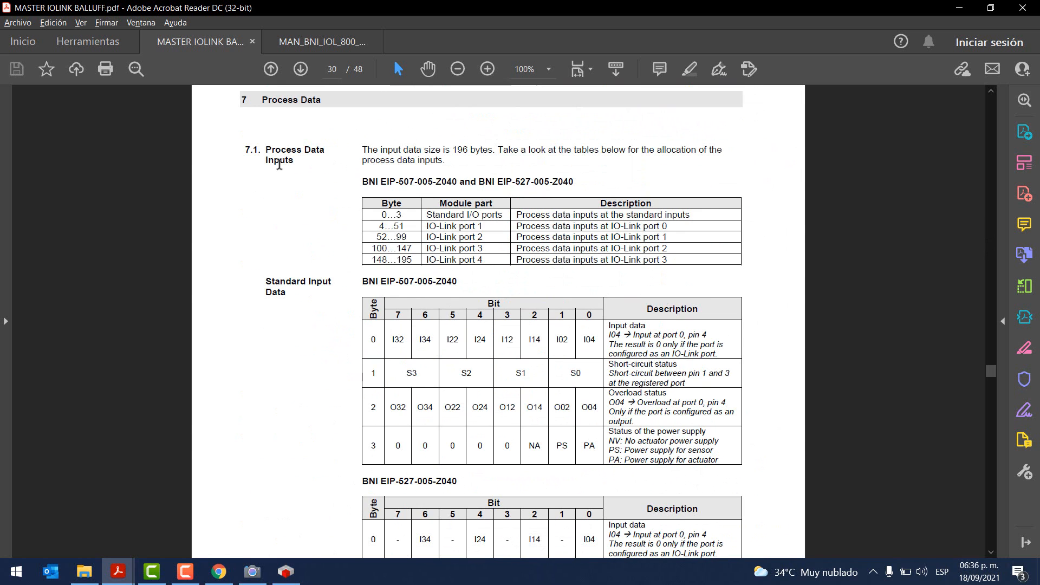
scroll(372, 203, "down", 2)
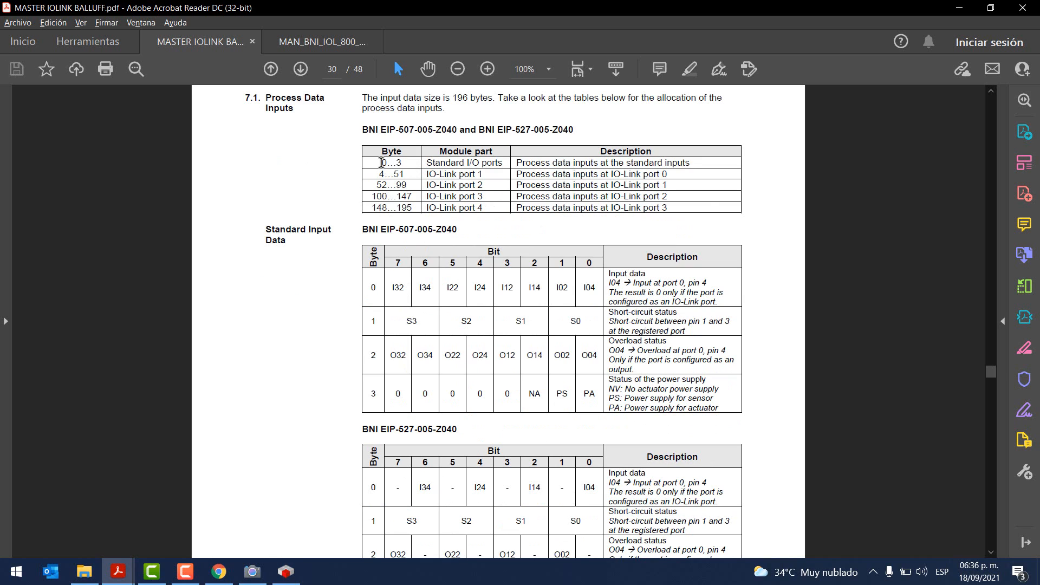
left_click_drag(381, 163, 406, 161)
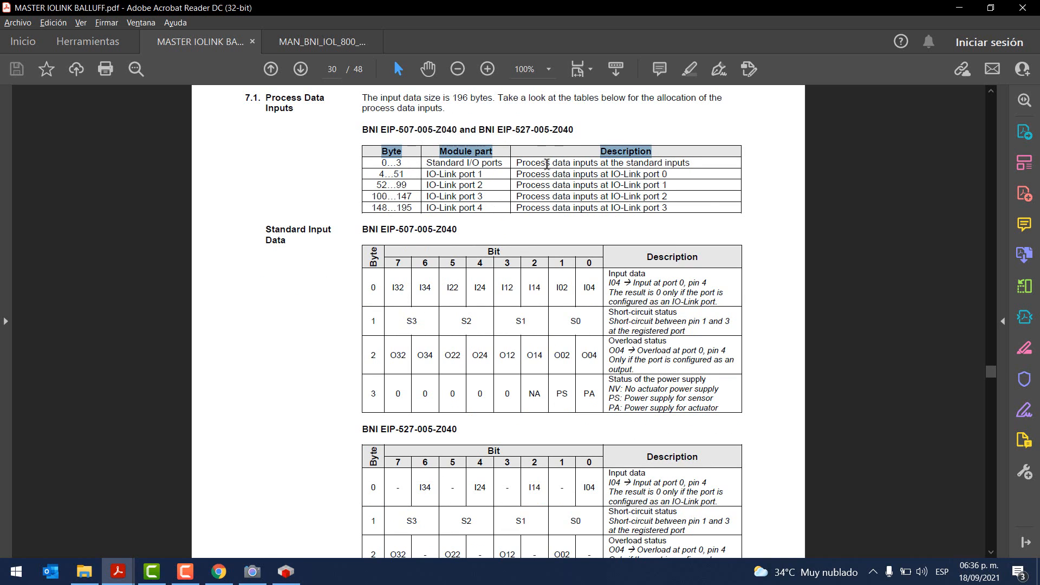
key("alt+Tab")
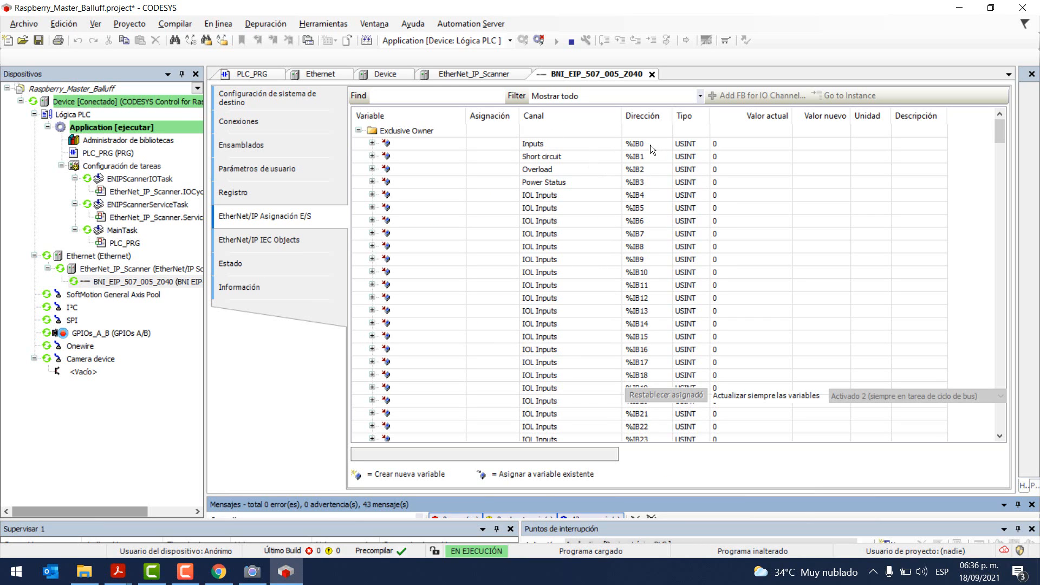
left_click(650, 144)
key("Down")
key("Down")
key("Down")
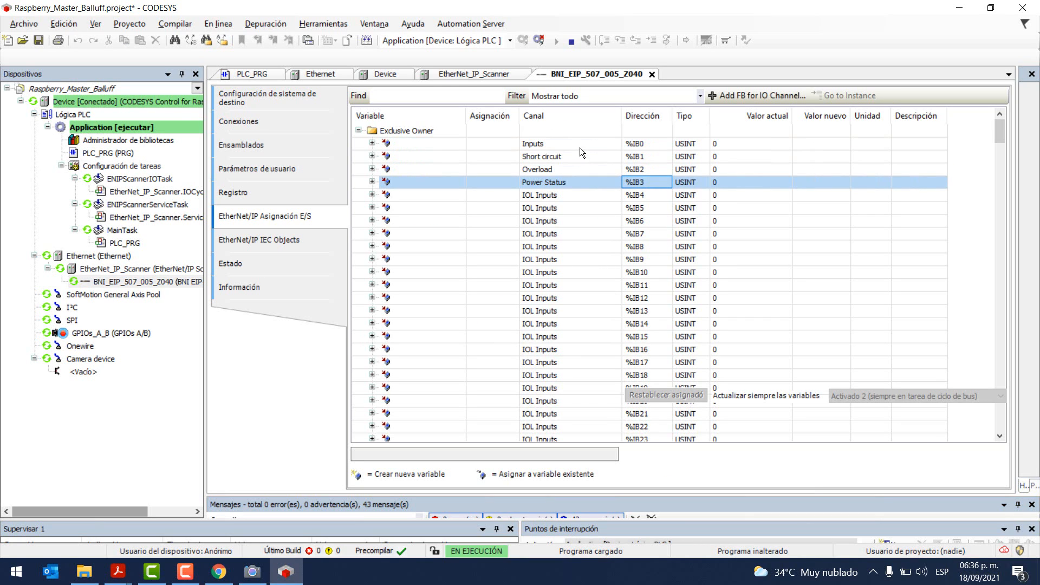
left_click(565, 143)
left_click(553, 155)
left_click(539, 145)
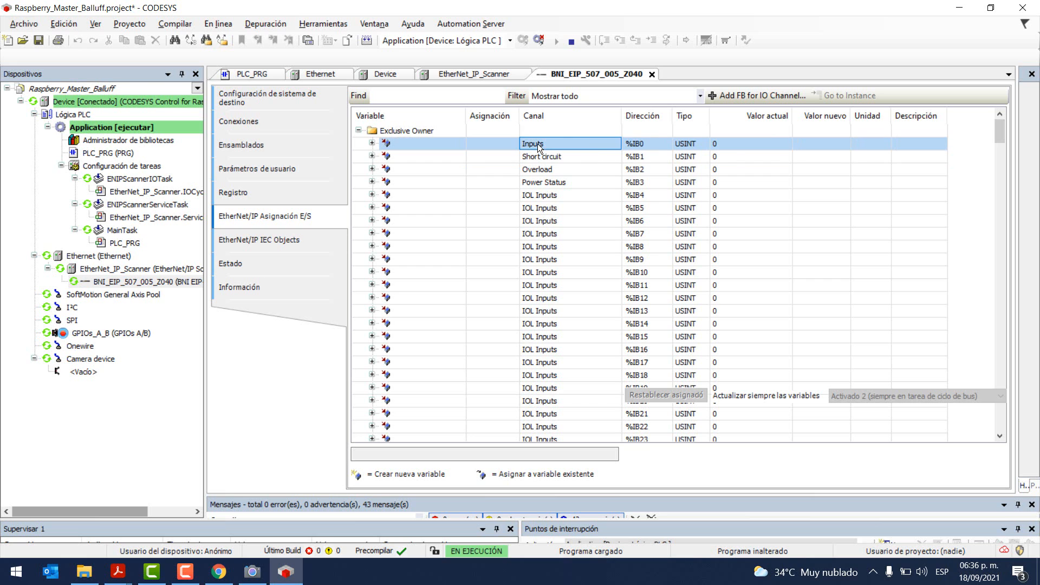
key("alt+Tab")
scroll(621, 223, "down", 2)
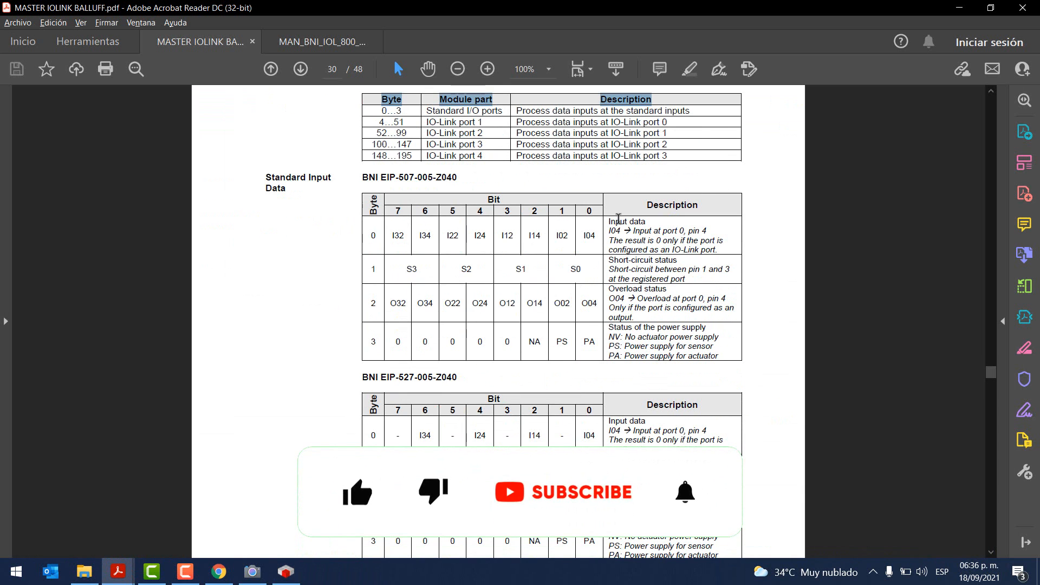
left_click_drag(608, 221, 646, 223)
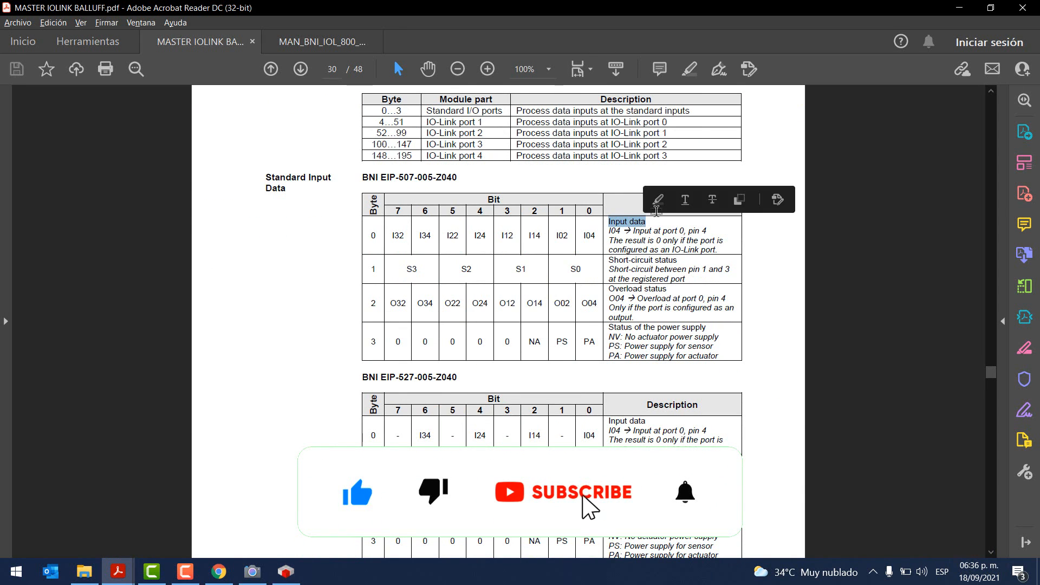
key("alt+Tab")
left_click(552, 156)
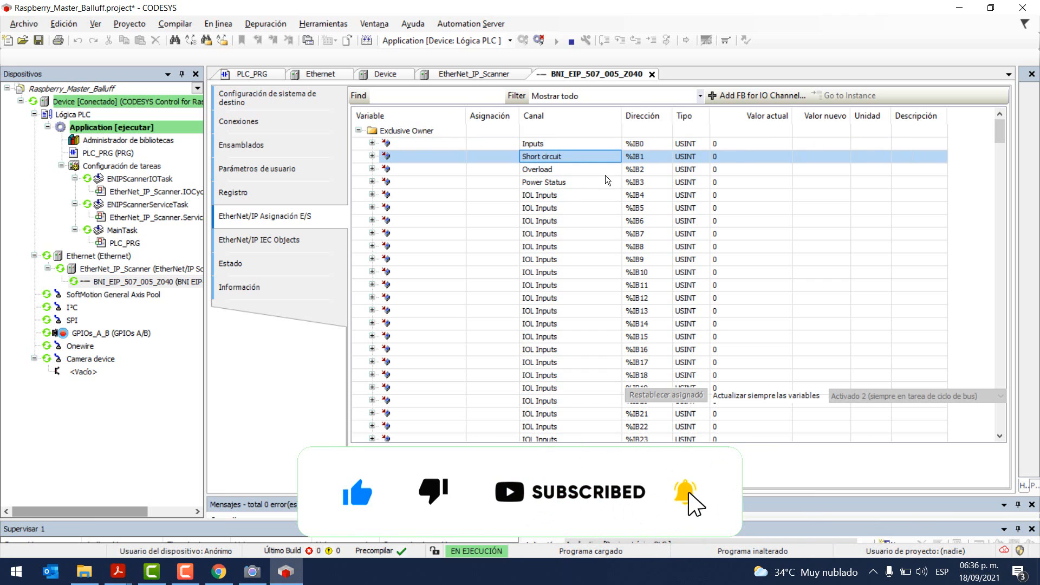
key("alt+Tab")
left_click_drag(608, 261, 666, 260)
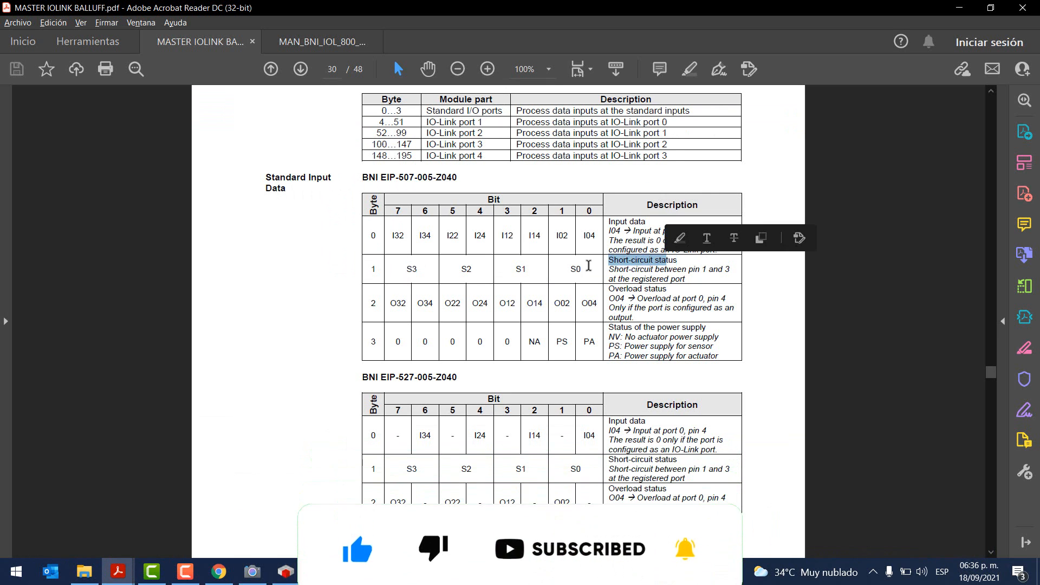
double_click(372, 304)
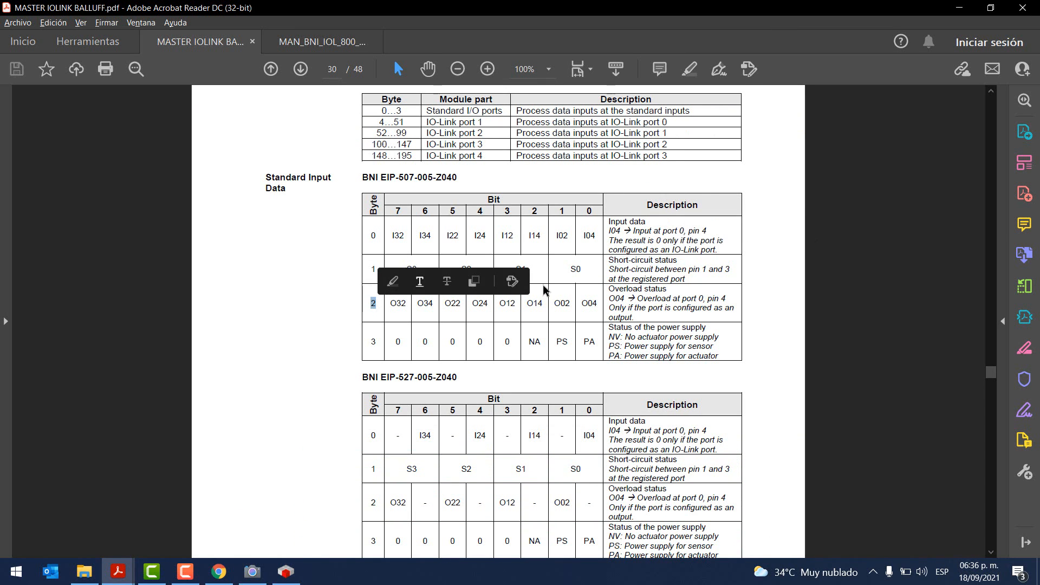
key("alt+Tab")
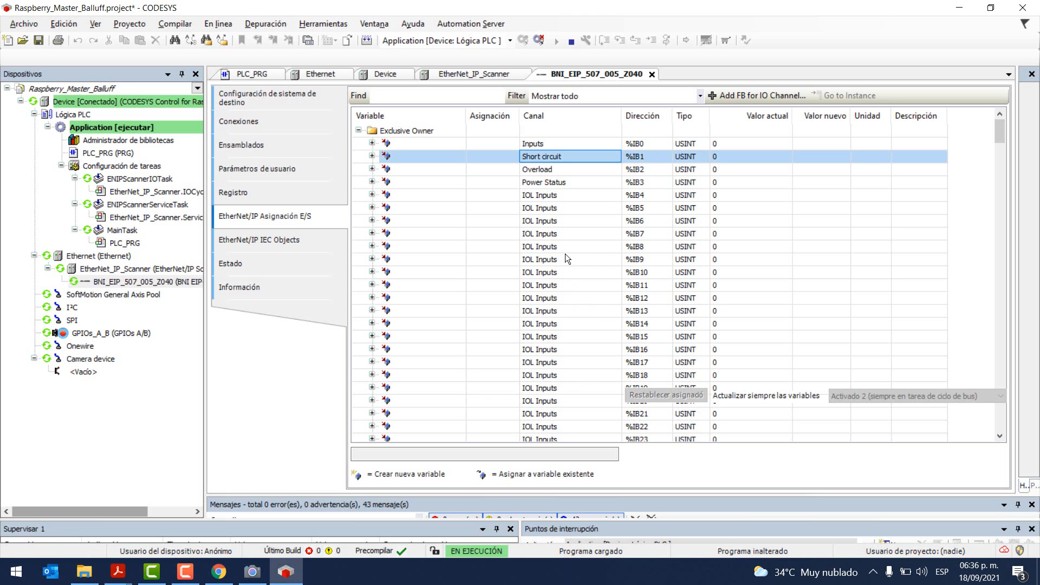
left_click(541, 172)
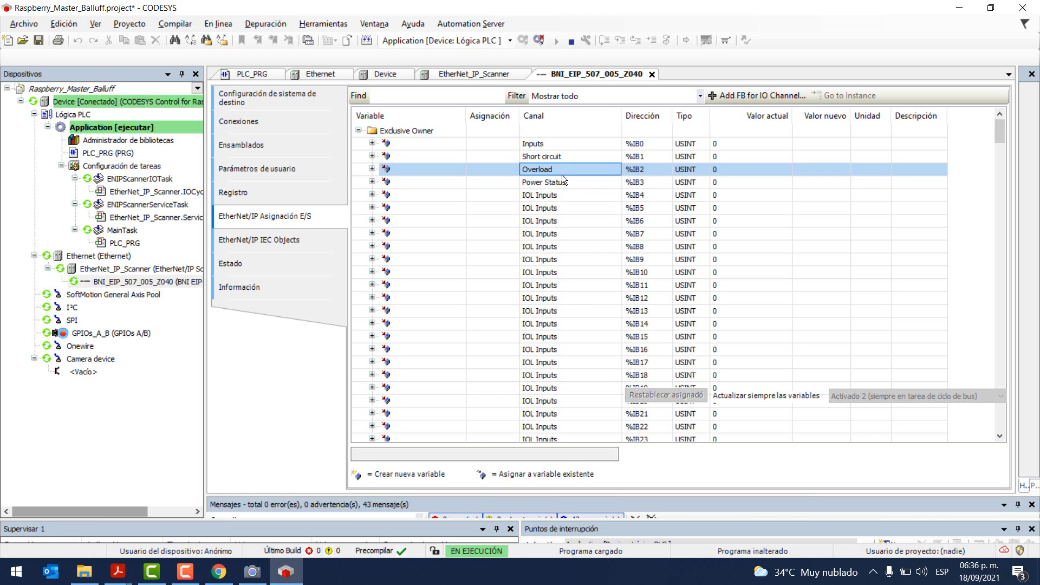
key("alt+Tab")
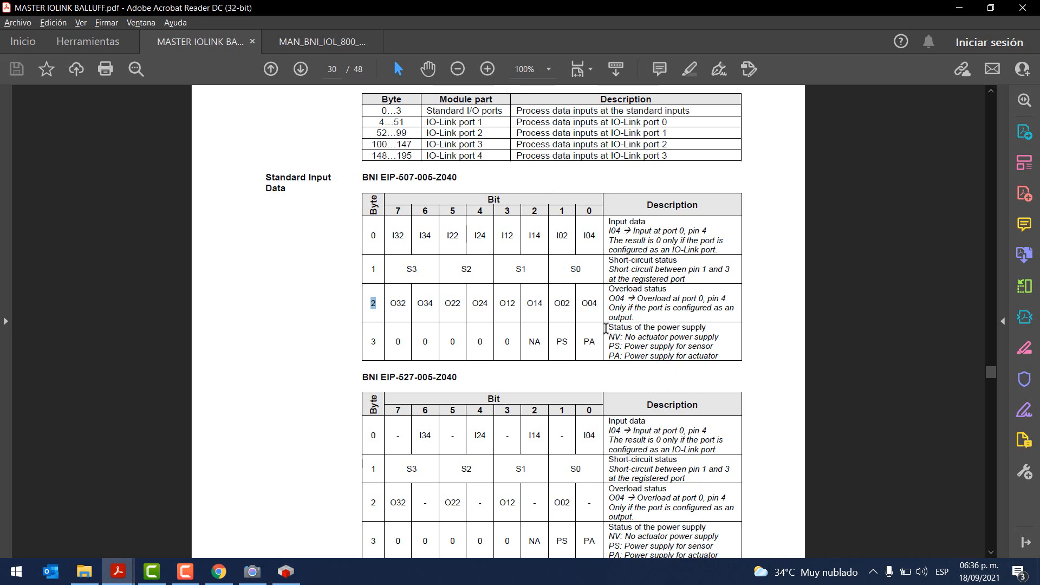
left_click_drag(605, 329, 707, 329)
double_click(373, 341)
key("alt+Tab")
left_click(550, 183)
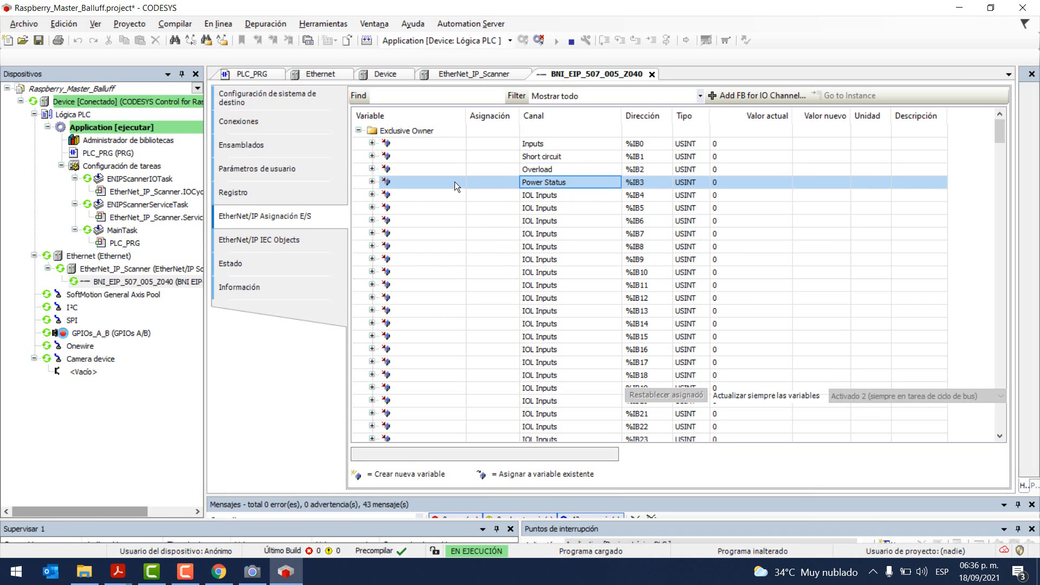
scroll(612, 189, "down", 2)
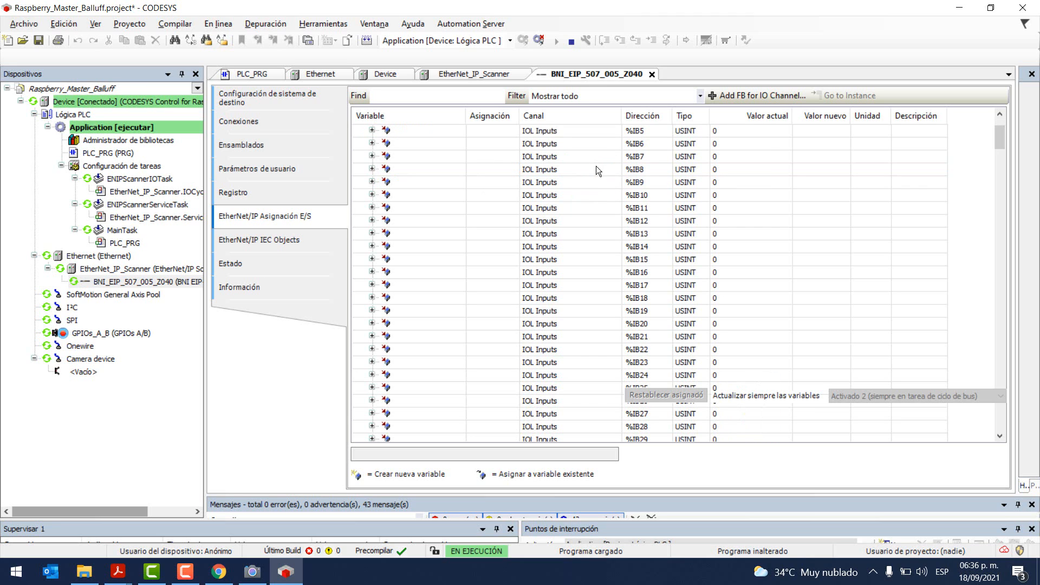
scroll(594, 162, "up", 1)
key("alt+Tab")
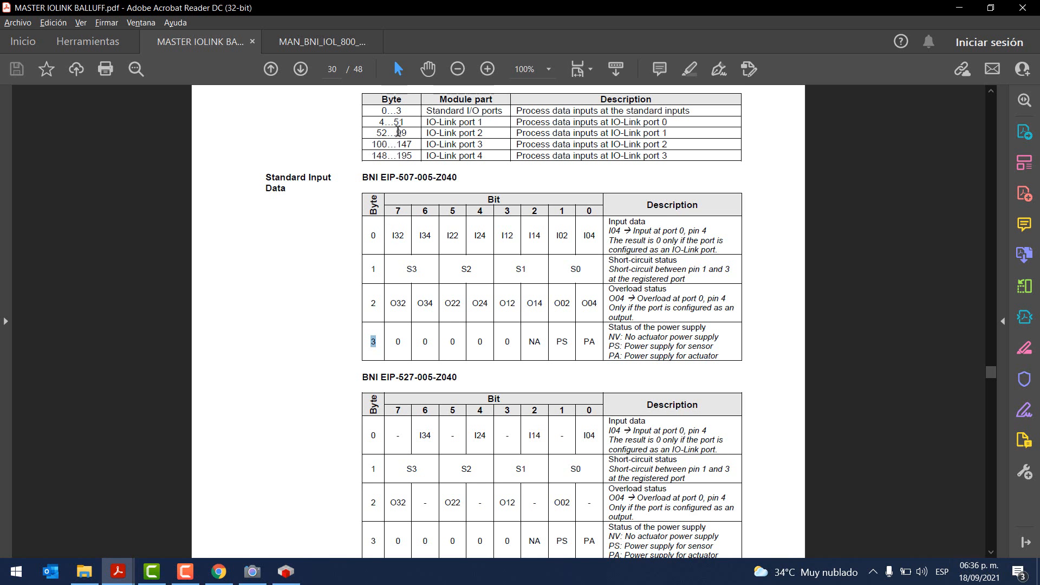
left_click_drag(372, 120, 395, 123)
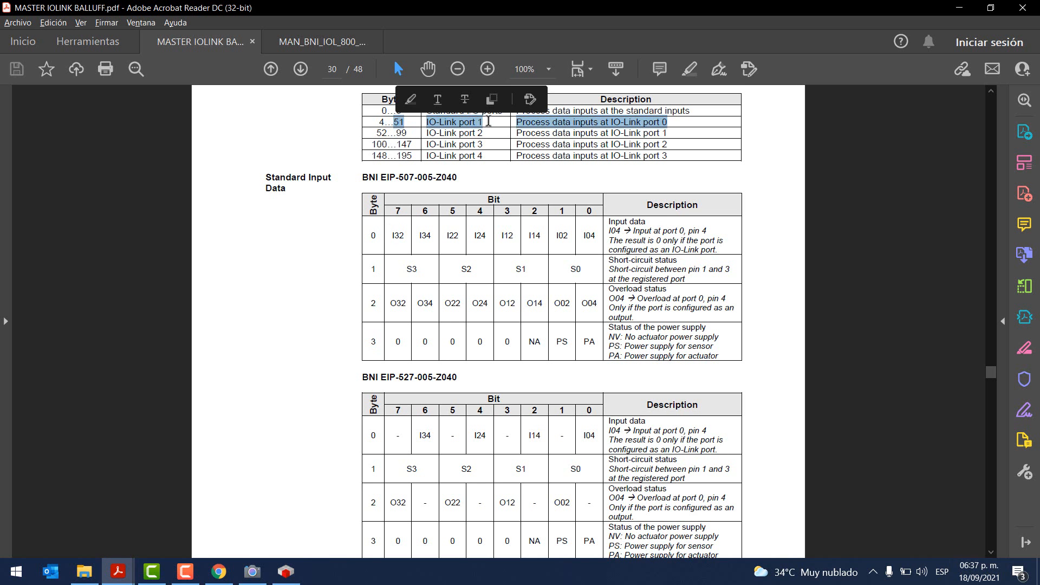
left_click(488, 122)
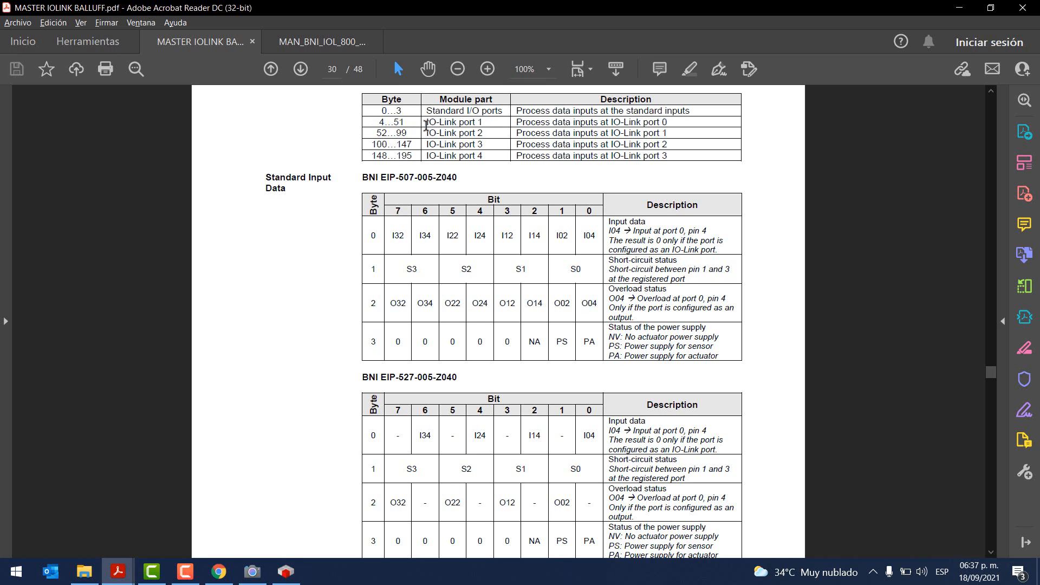
scroll(450, 403, "down", 5)
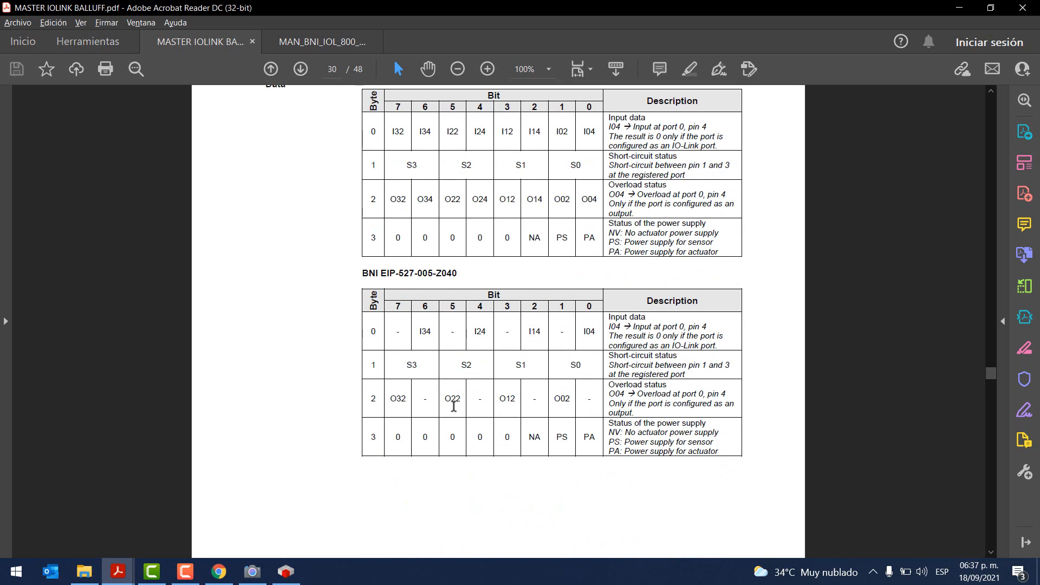
key("alt+Tab")
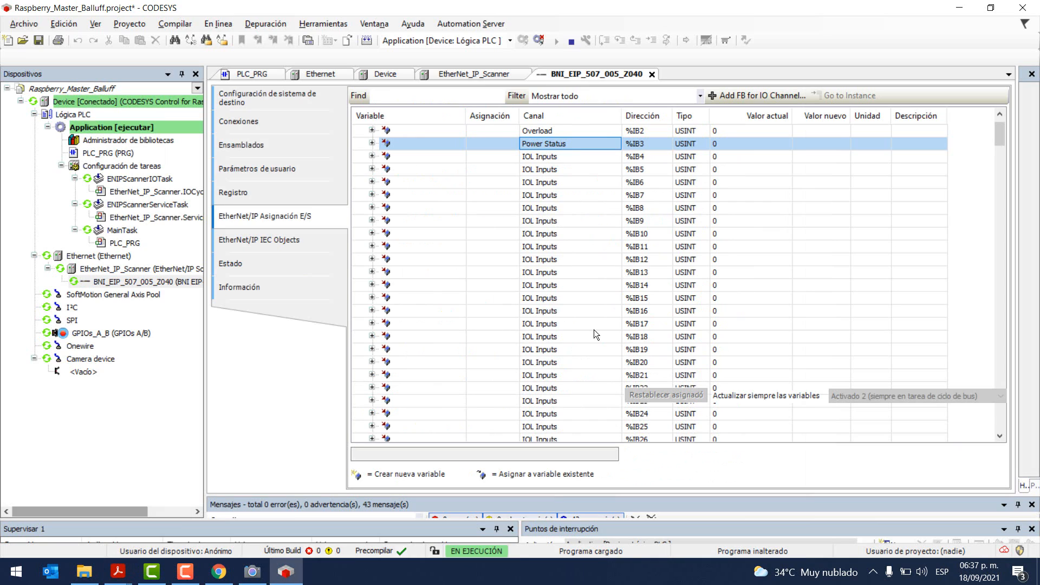
Step: Review the IOL mapping rows from IOL Inputs %IB4 down to IOL Event Additional Code %IW26
left_click(627, 157)
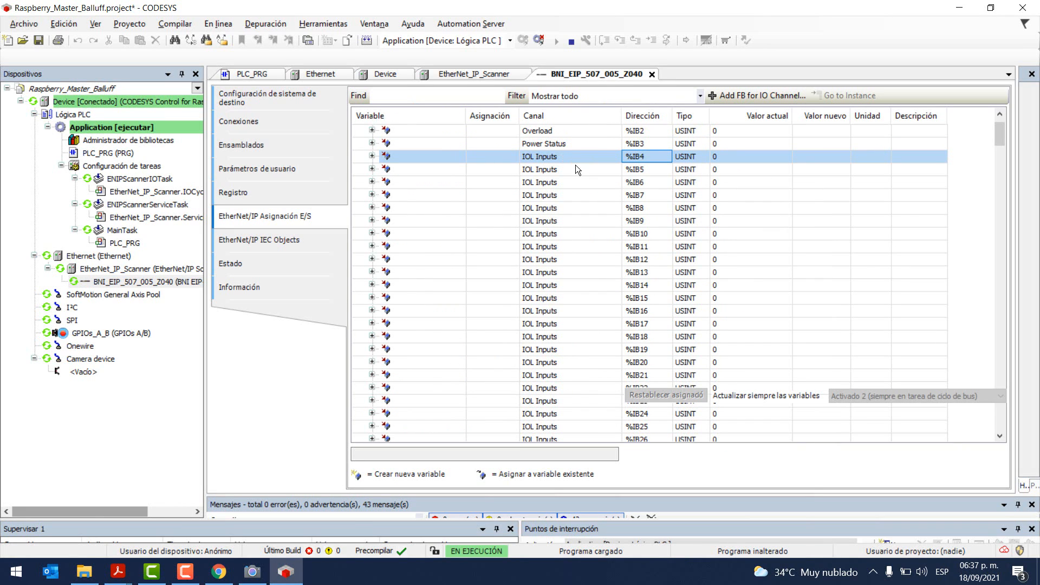
scroll(603, 247, "down", 10)
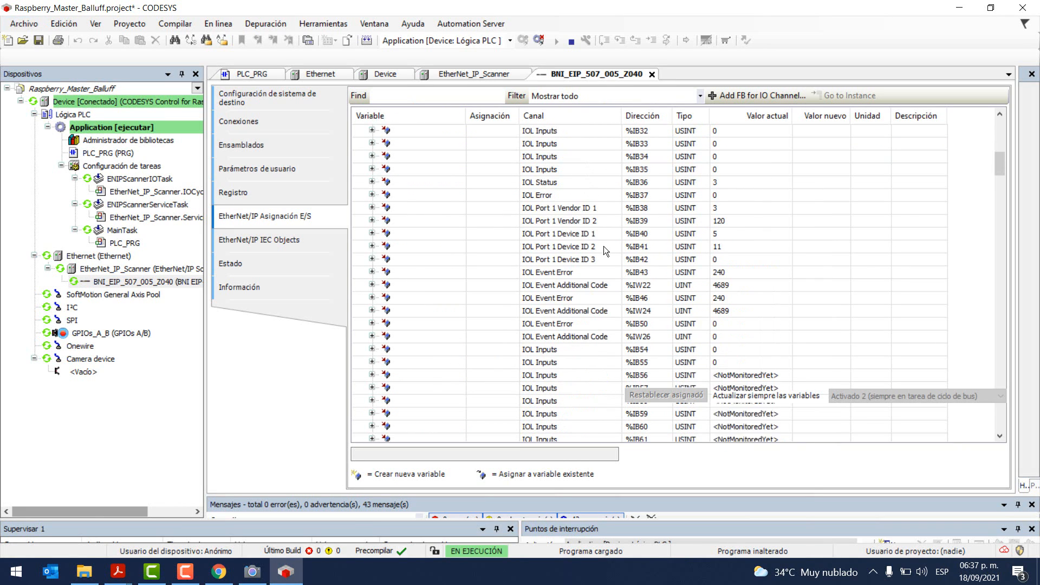
scroll(603, 246, "down", 2)
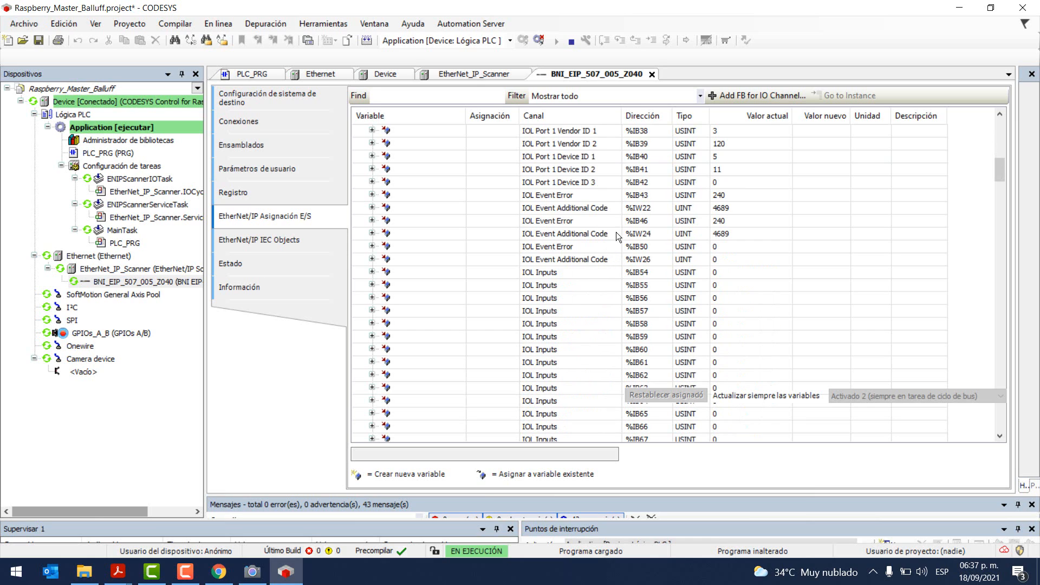
scroll(612, 254, "up", 1)
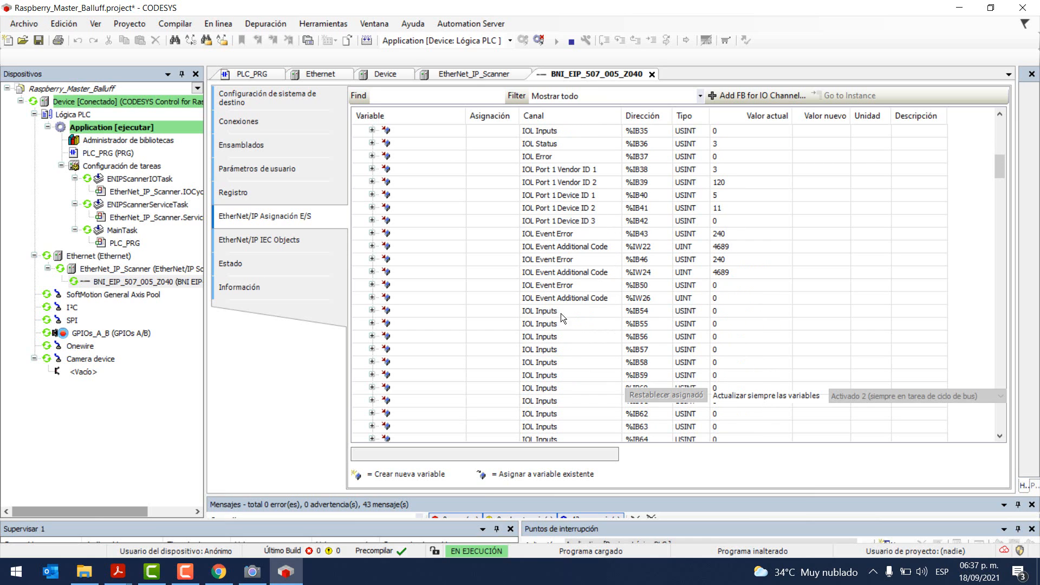
left_click(567, 298)
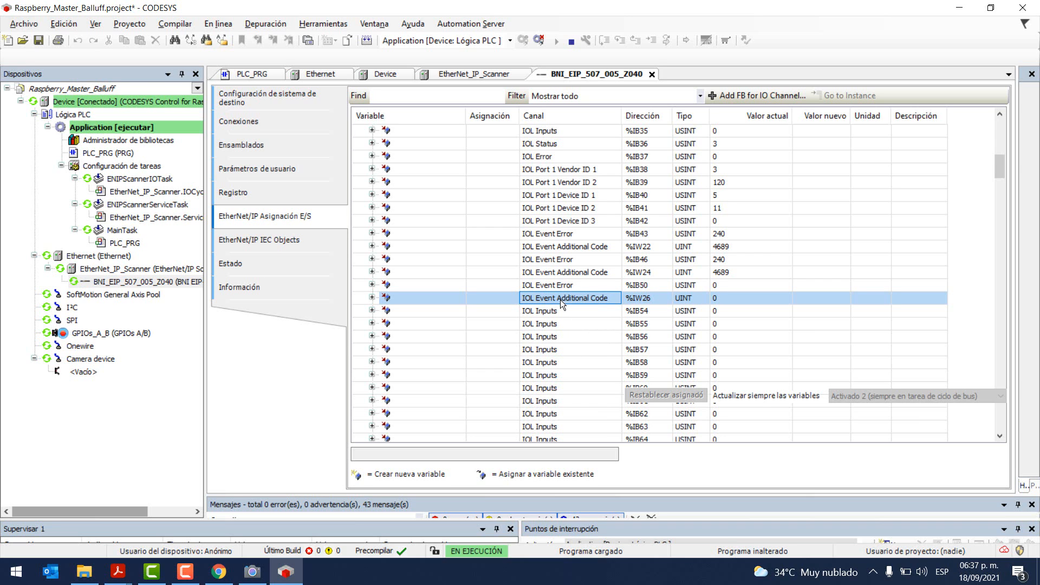
Step: Switch to the Balluff manual's port 0 IO-Link Input Data table
key("alt")
key("alt+Tab")
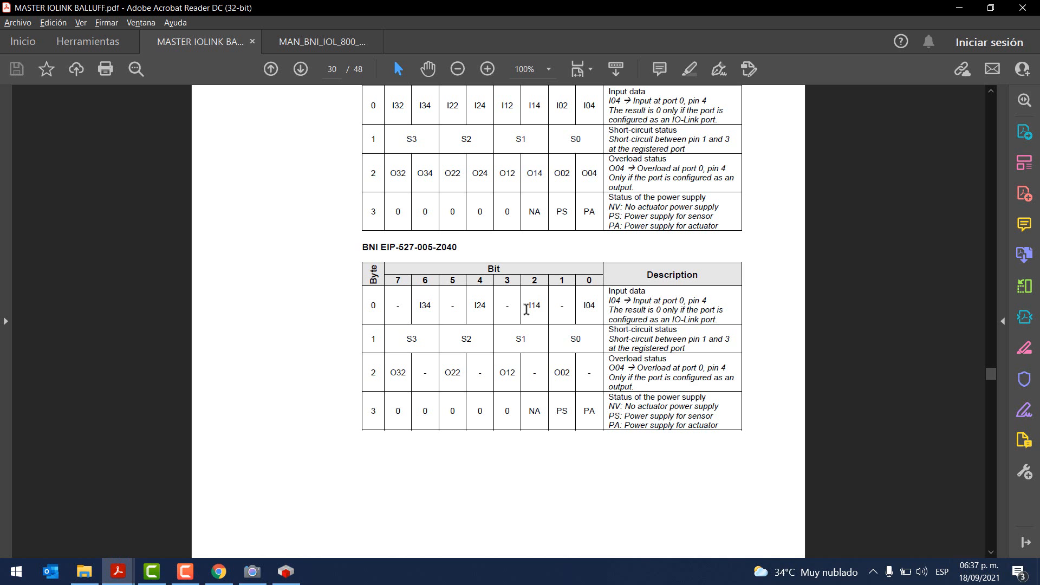
scroll(527, 313, "down", 4)
Step: Highlight port 0 input data bytes 4–35 and status byte 36 in the manual, then return to CODESYS
scroll(525, 312, "down", 9)
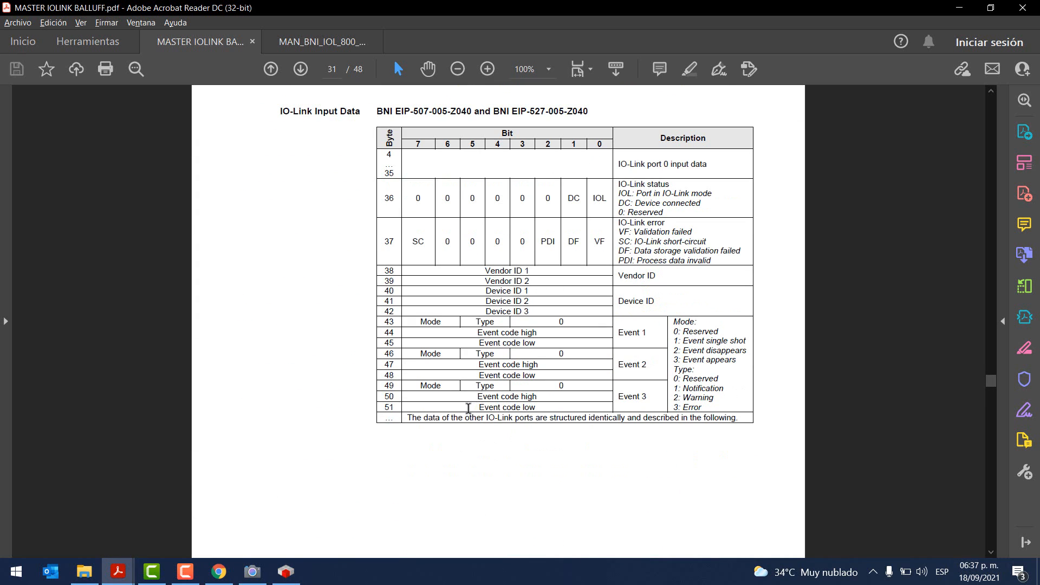
left_click_drag(478, 417, 514, 406)
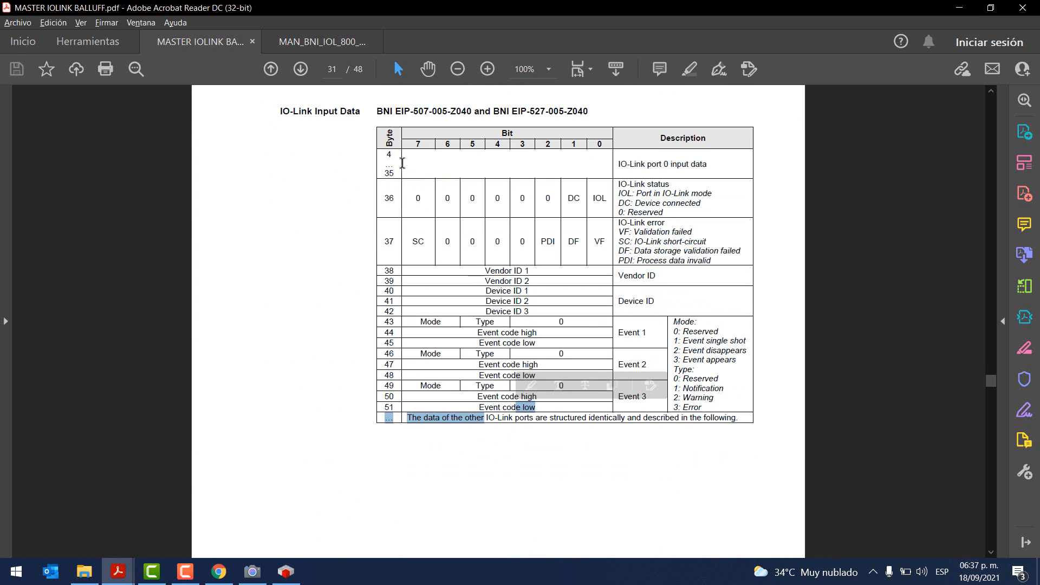
double_click(389, 163)
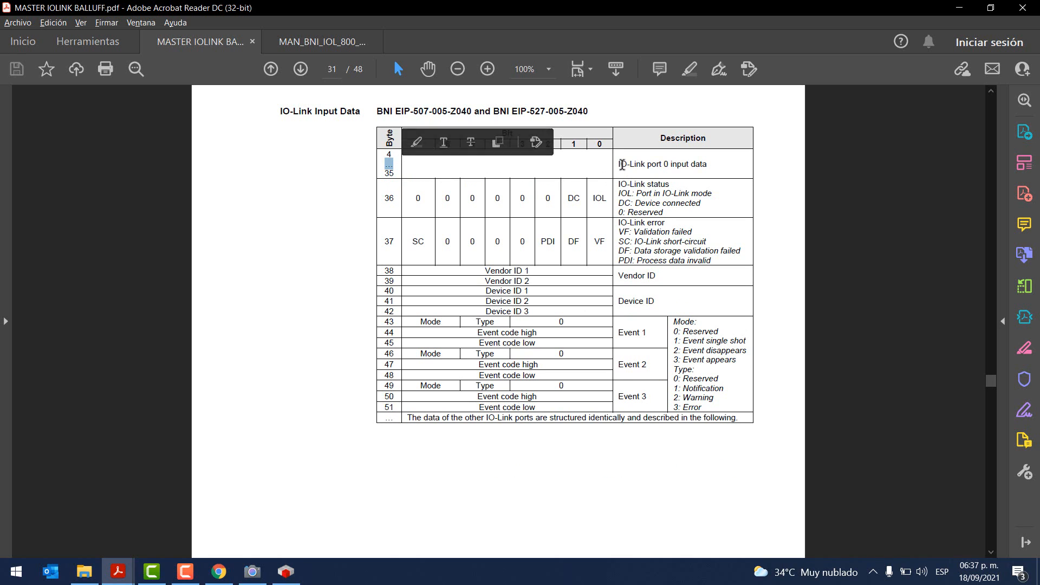
left_click_drag(618, 163, 705, 163)
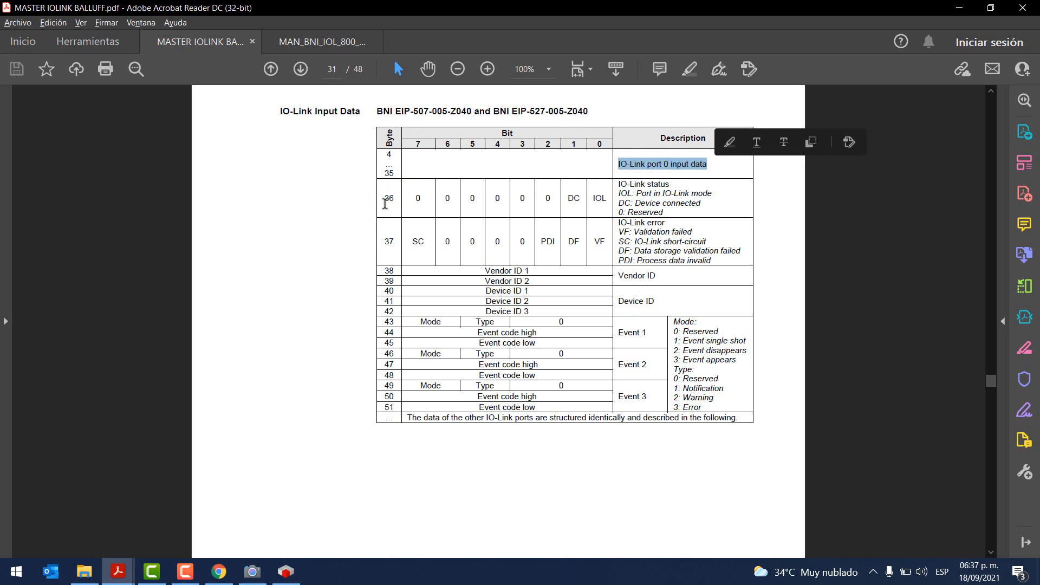
double_click(386, 199)
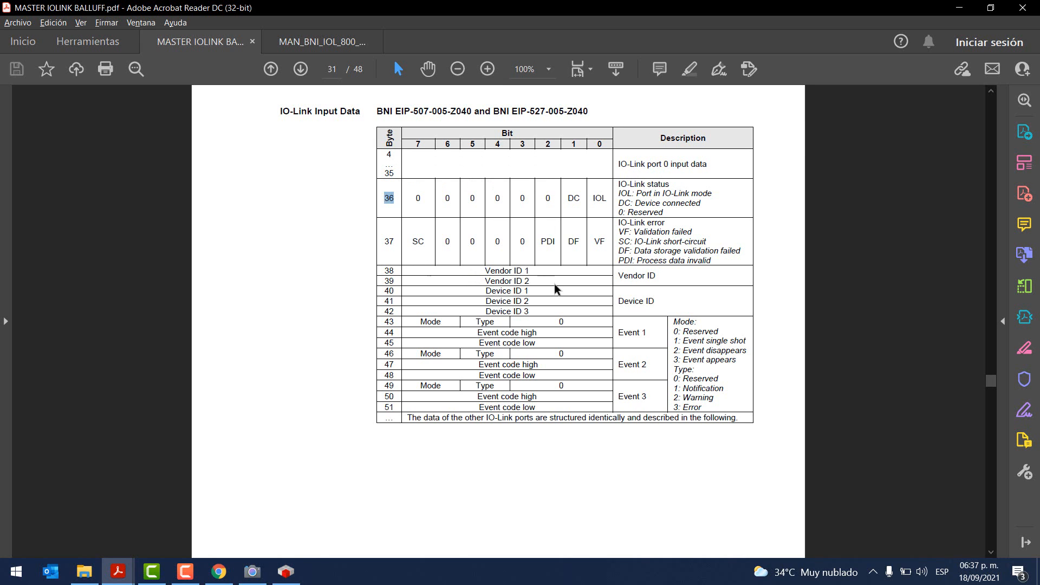
key("alt+Tab")
scroll(587, 235, "down", 2)
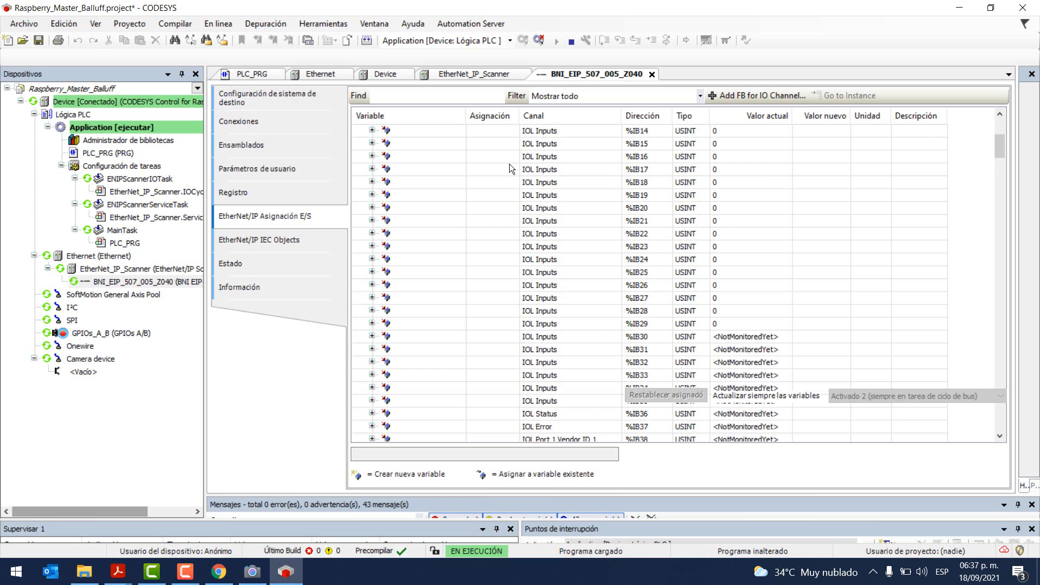
Step: Match the IOL Port 1 Vendor ID row against the manual's Vendor ID bytes 38 and 39
scroll(510, 166, "down", 9)
left_click(527, 209)
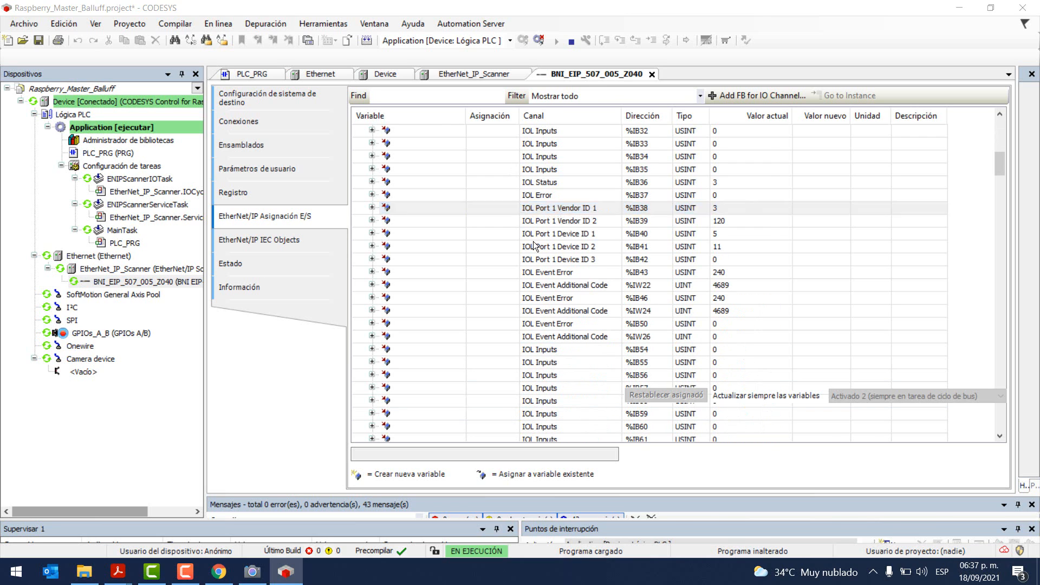
key("alt+Tab")
left_click_drag(482, 269, 534, 271)
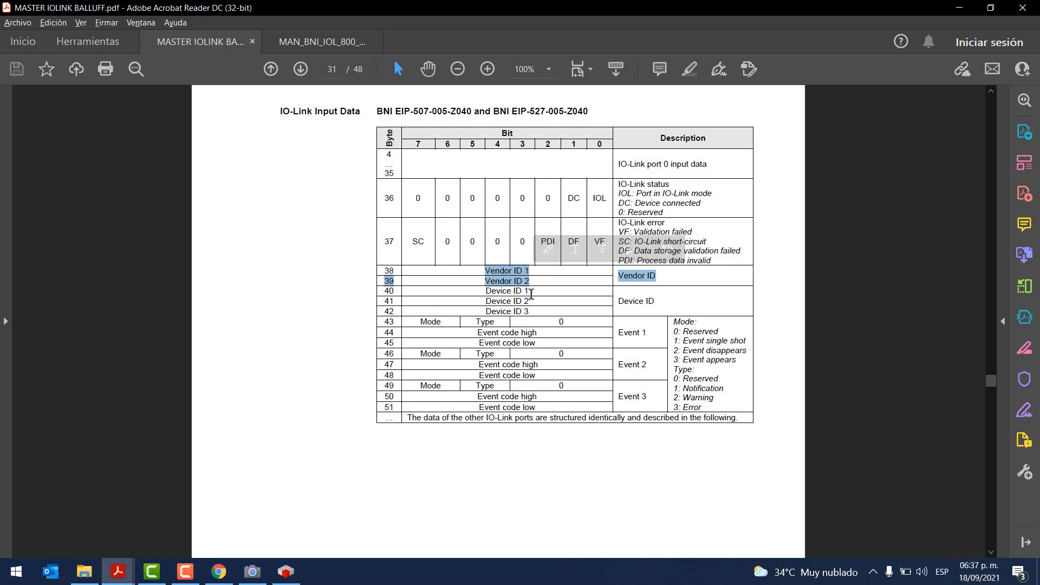
key("alt+Tab")
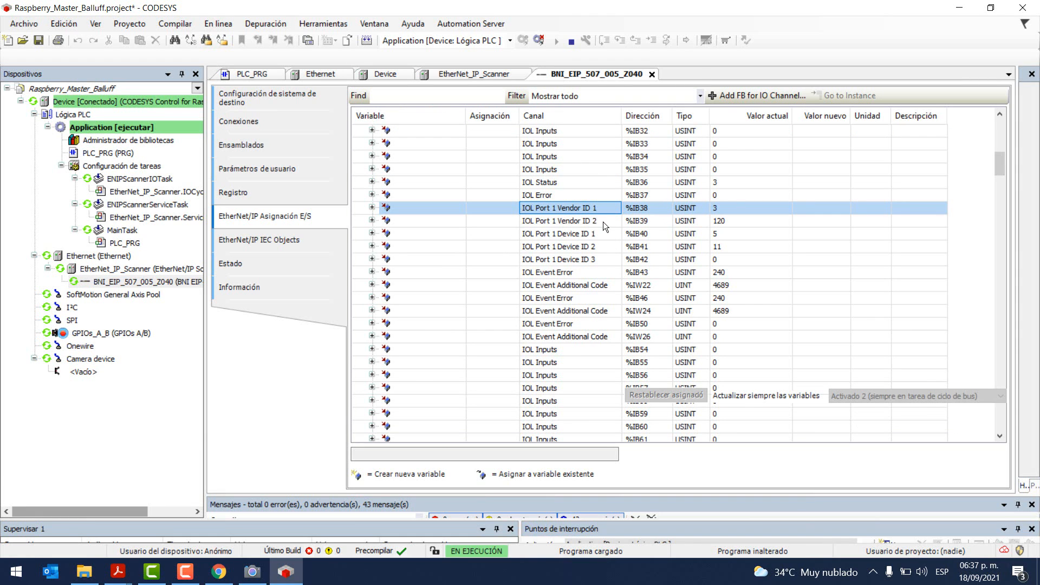
Step: Check the Vendor ID 2, Device ID 1–3 and IOL Event Error %IB43 rows against the manual
left_click(603, 222)
left_click(600, 235)
left_click(599, 246)
left_click(598, 256)
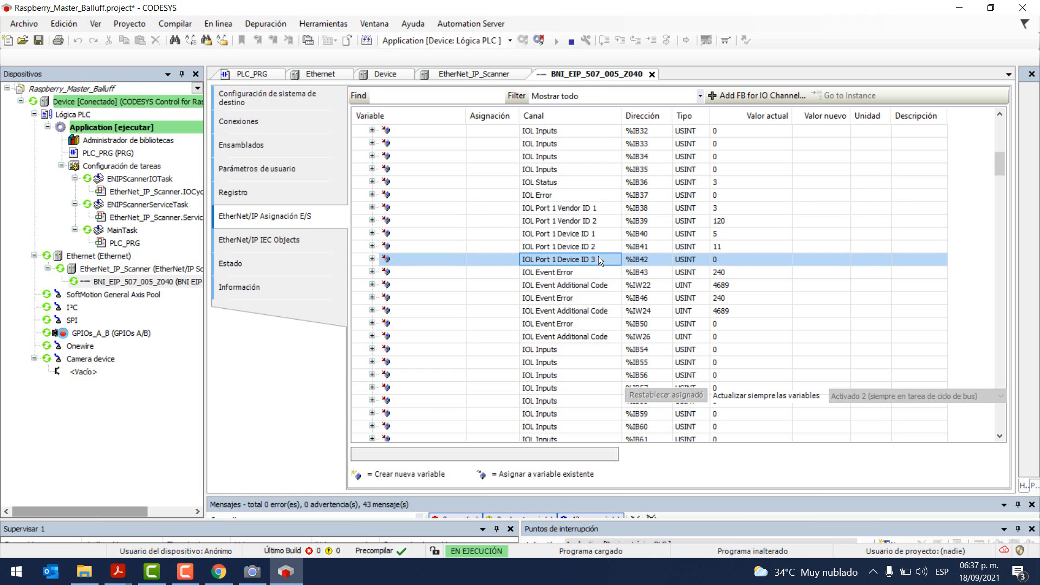
left_click(573, 272)
key("alt+Tab")
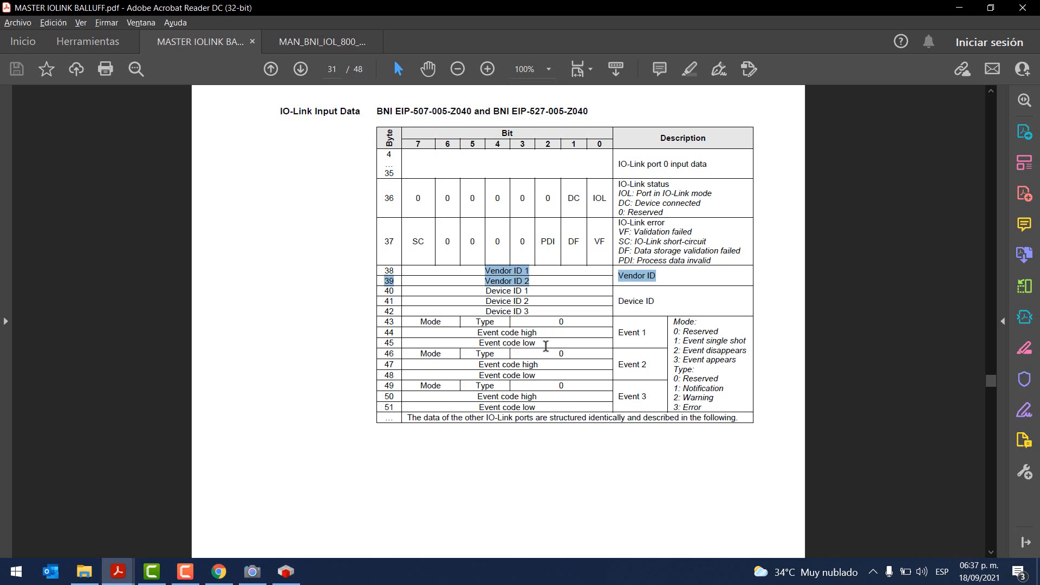
key("alt+Tab")
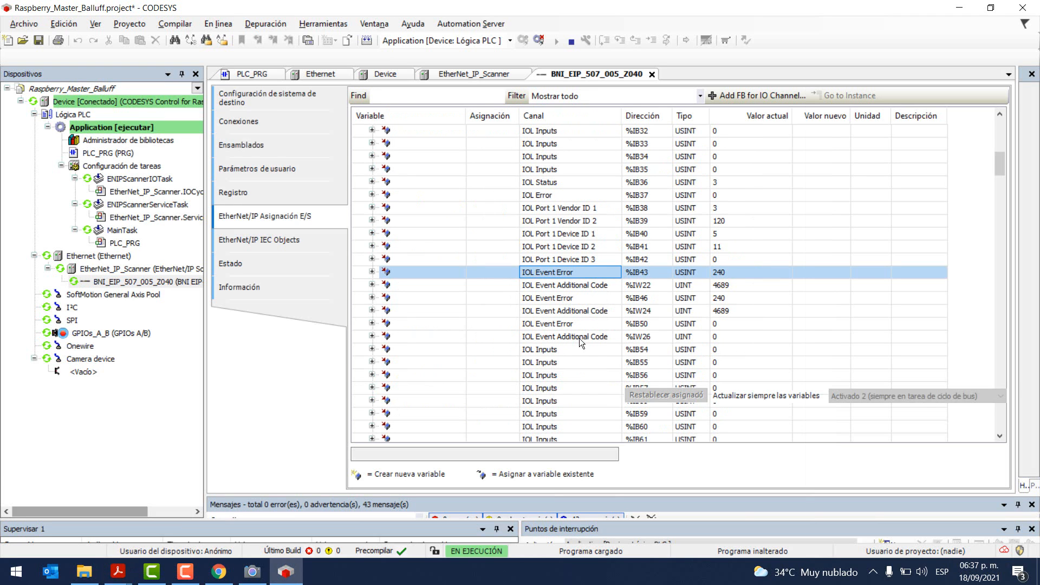
Step: Inspect Event Additional Code %IW26 and the next port's rows from IOL Inputs %IB54 to %IW51
left_click(555, 335)
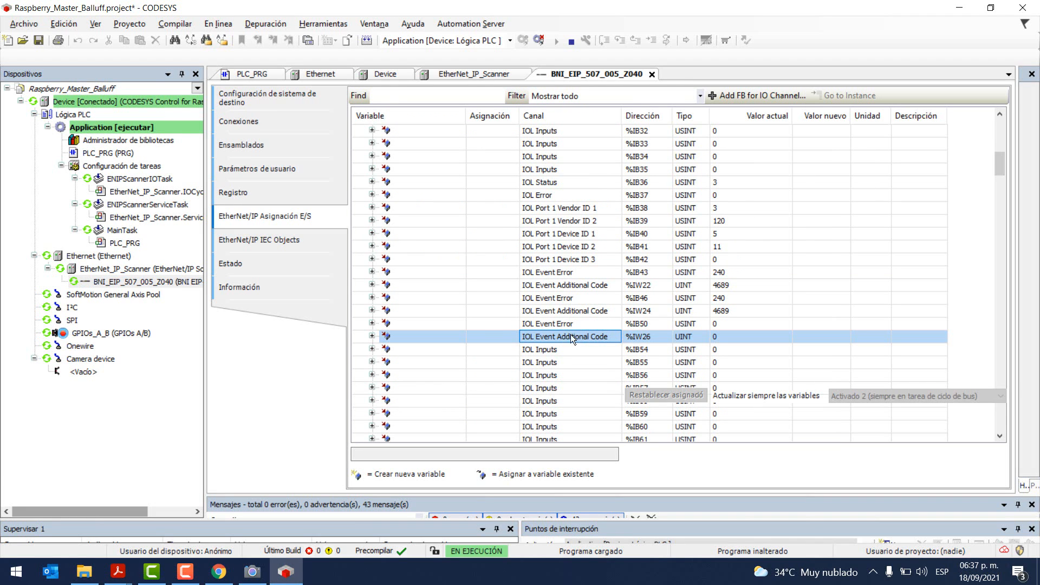
scroll(642, 290, "up", 10)
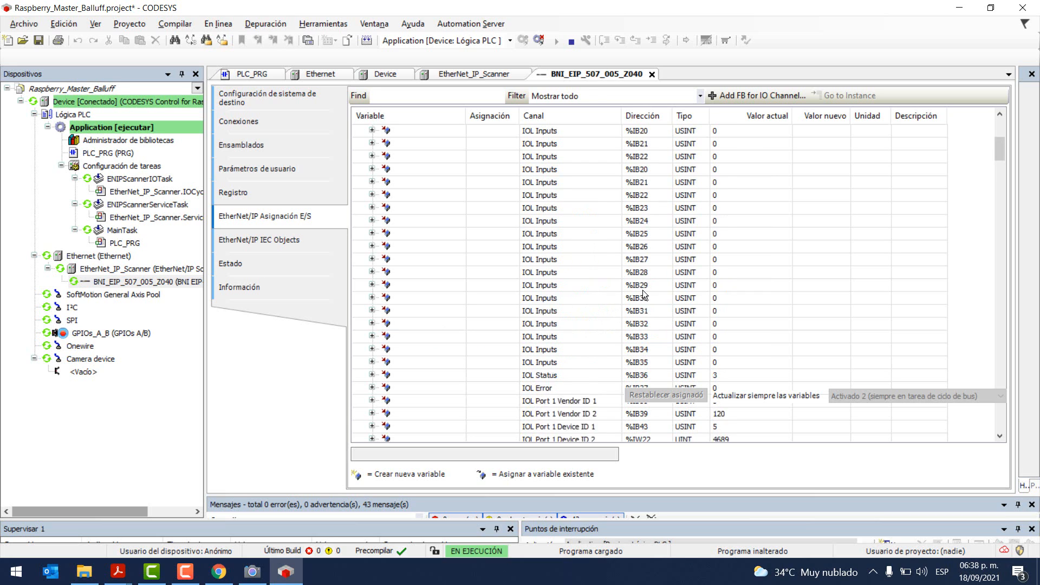
scroll(573, 267, "down", 6)
scroll(573, 268, "down", 5)
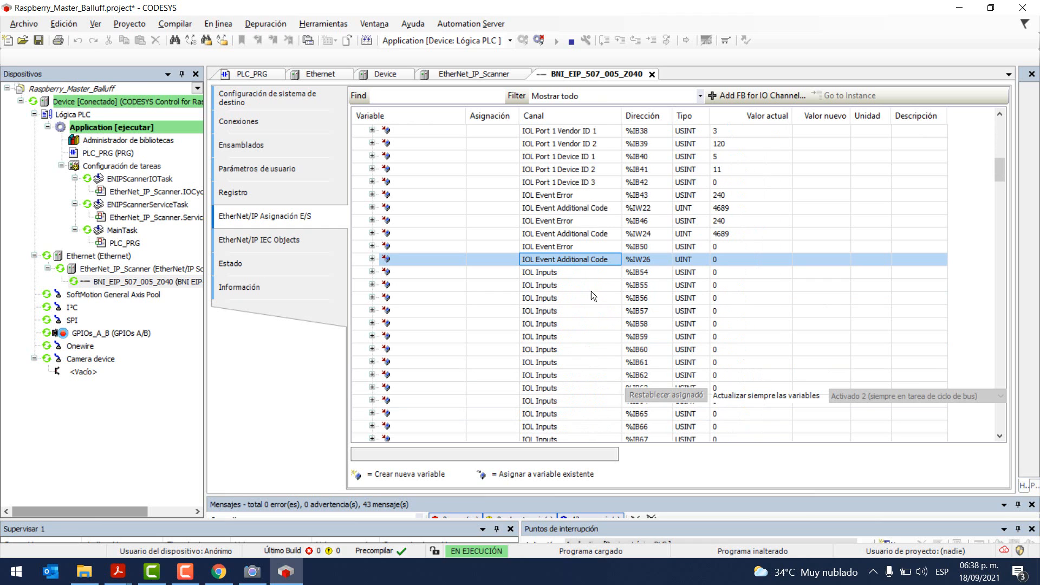
left_click(572, 273)
scroll(581, 305, "down", 13)
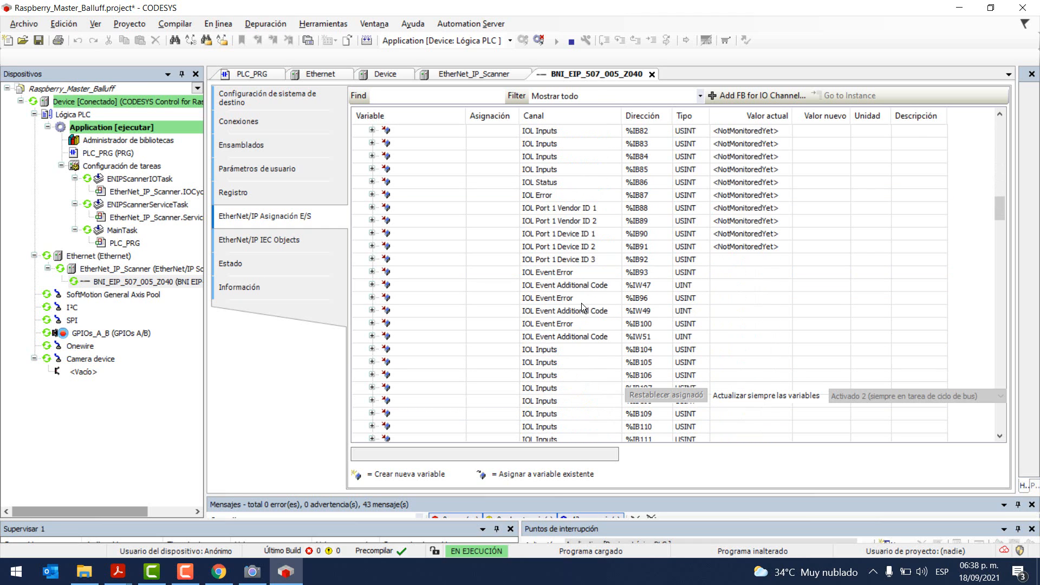
left_click(561, 336)
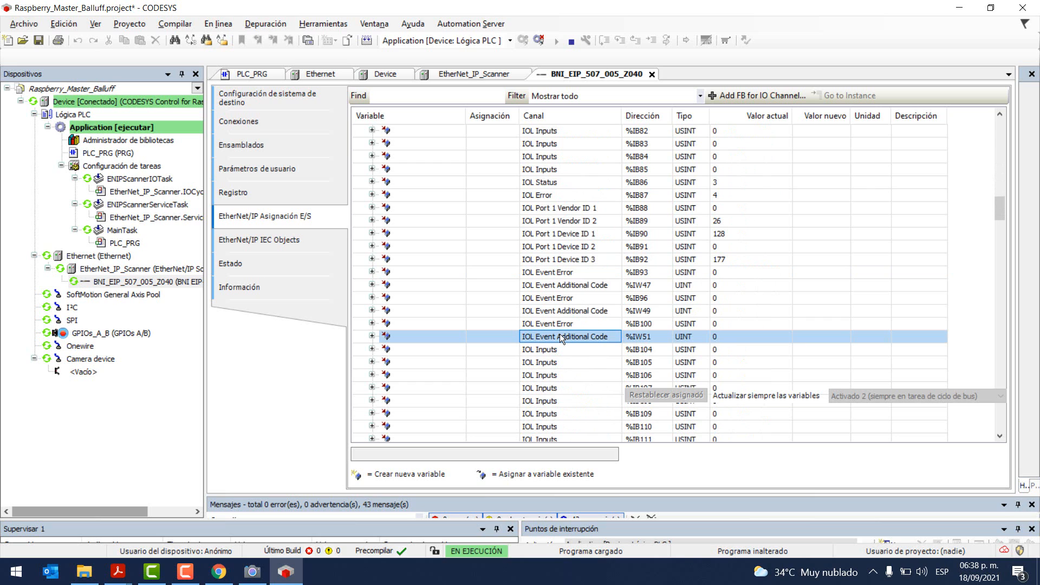
scroll(661, 310, "up", 20)
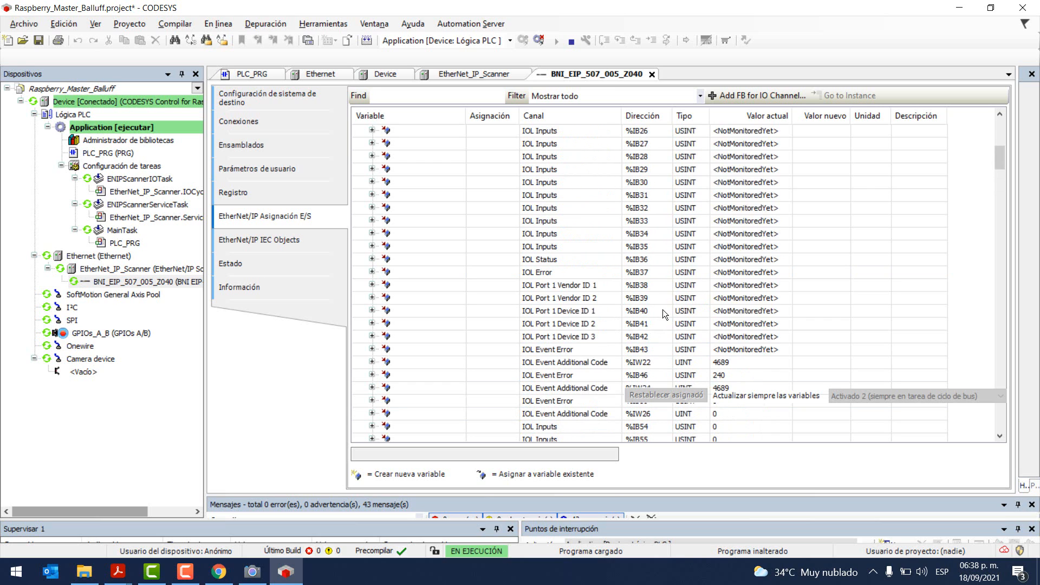
scroll(640, 297, "up", 3)
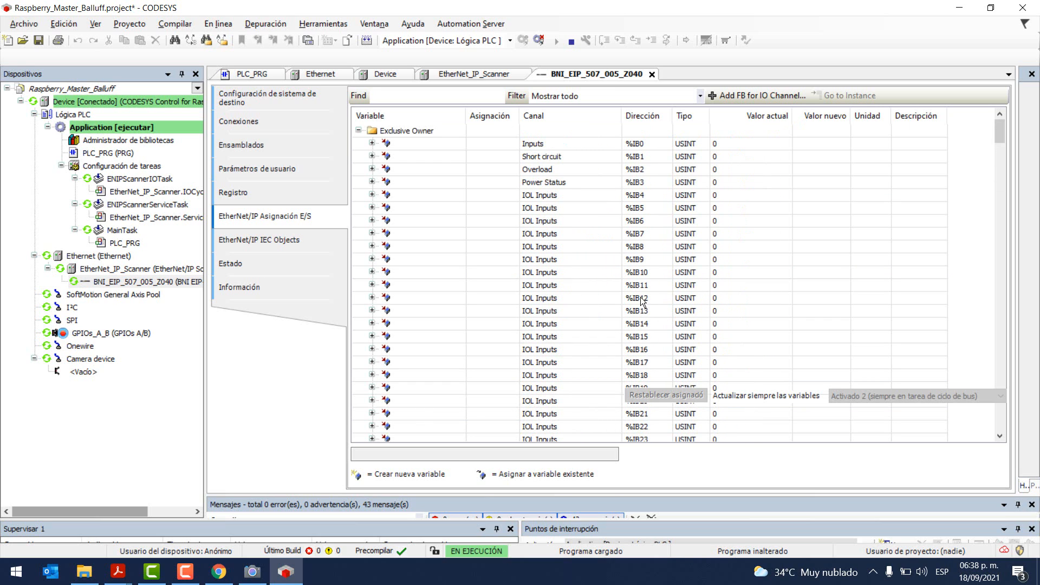
Step: Recheck the manual's input data table, then launch the Camera app
key("alt+Tab")
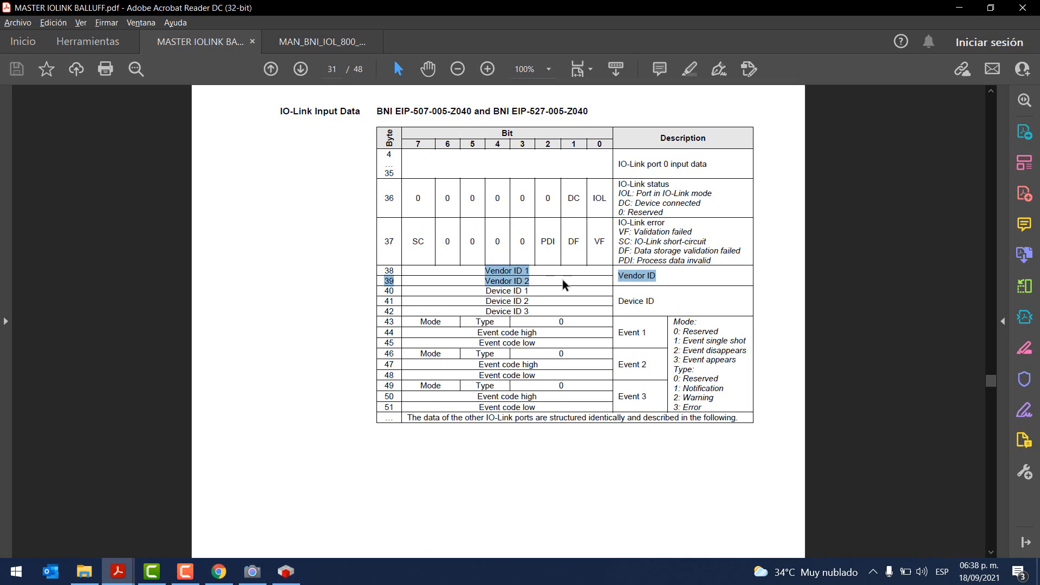
key("alt+Tab")
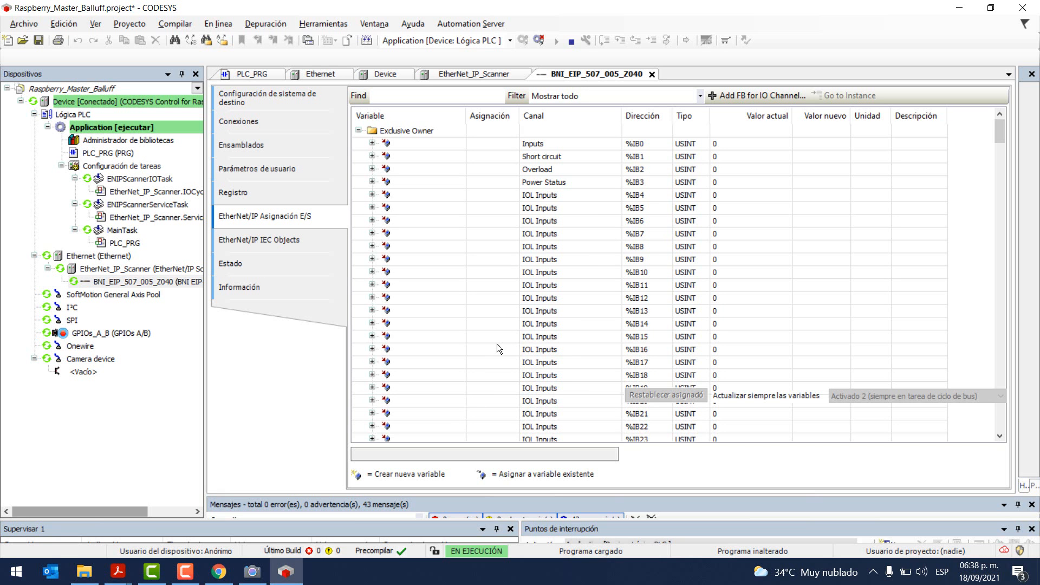
left_click(252, 573)
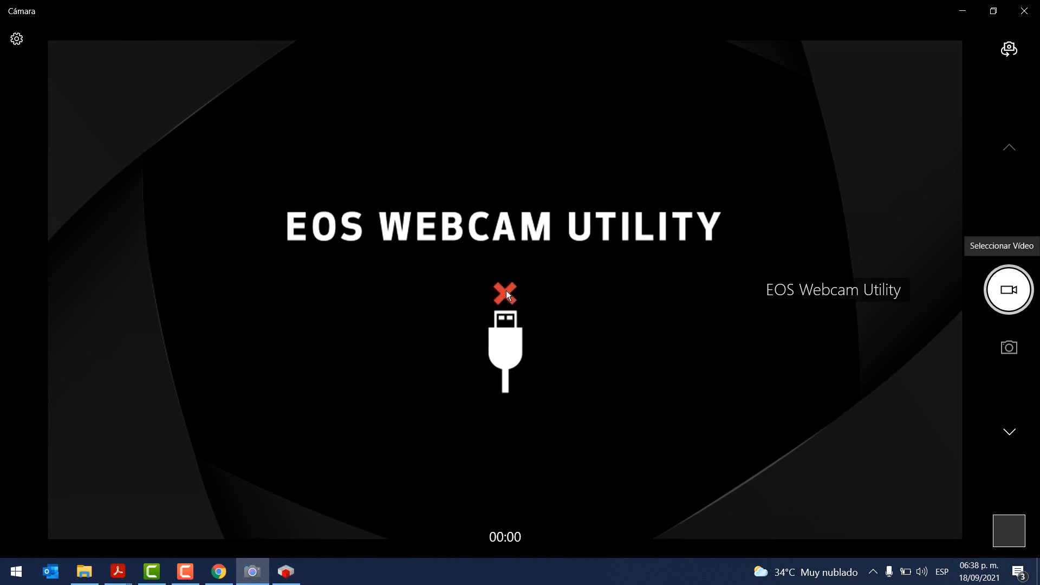
Step: Snap Camera left and CODESYS right, narrowing the device tree and Variable column to widen the mapping
key("super+Left")
left_click(671, 8)
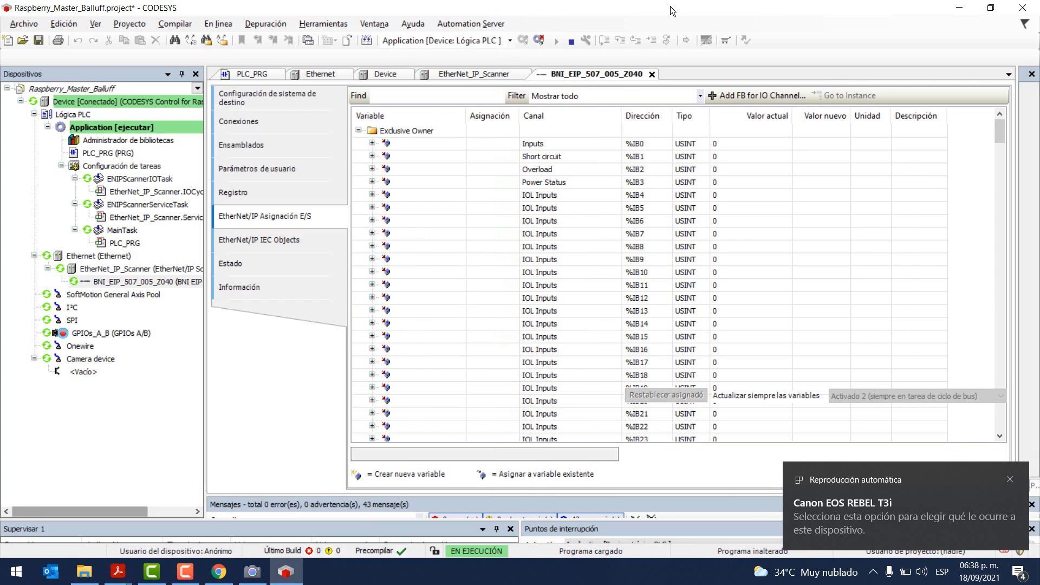
key("super+Right")
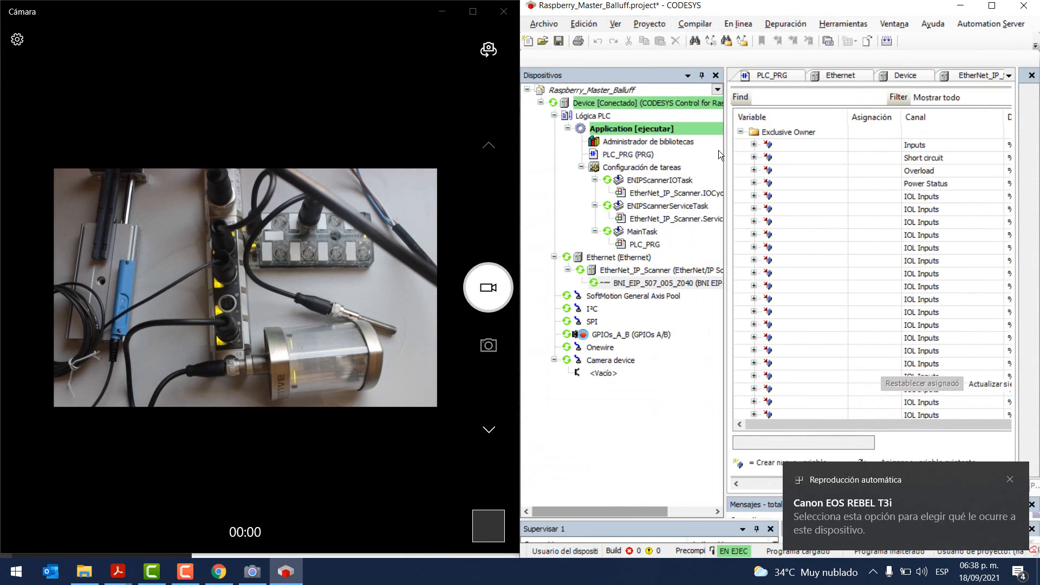
left_click_drag(722, 149, 557, 163)
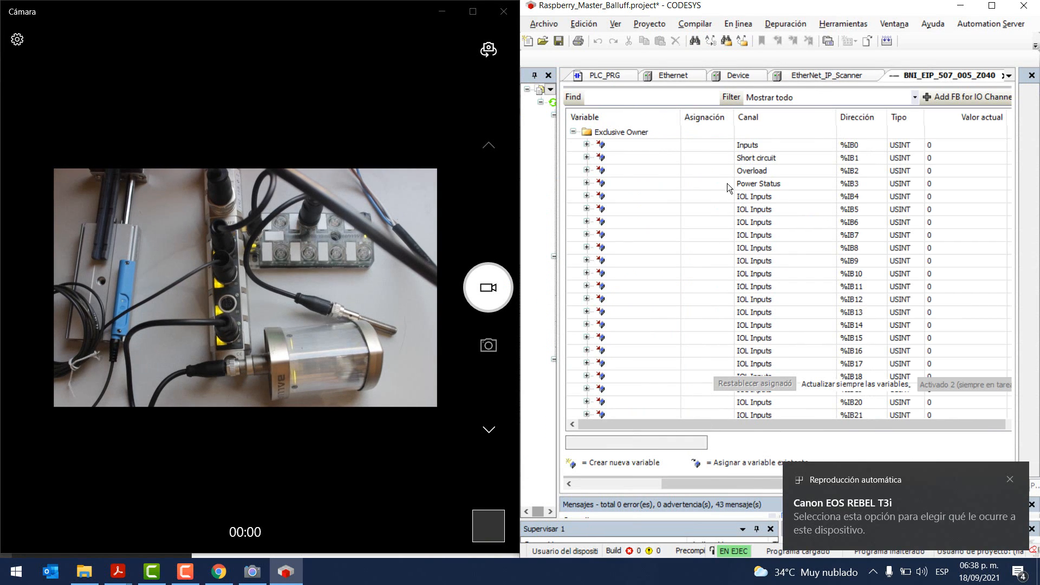
left_click_drag(681, 116, 612, 116)
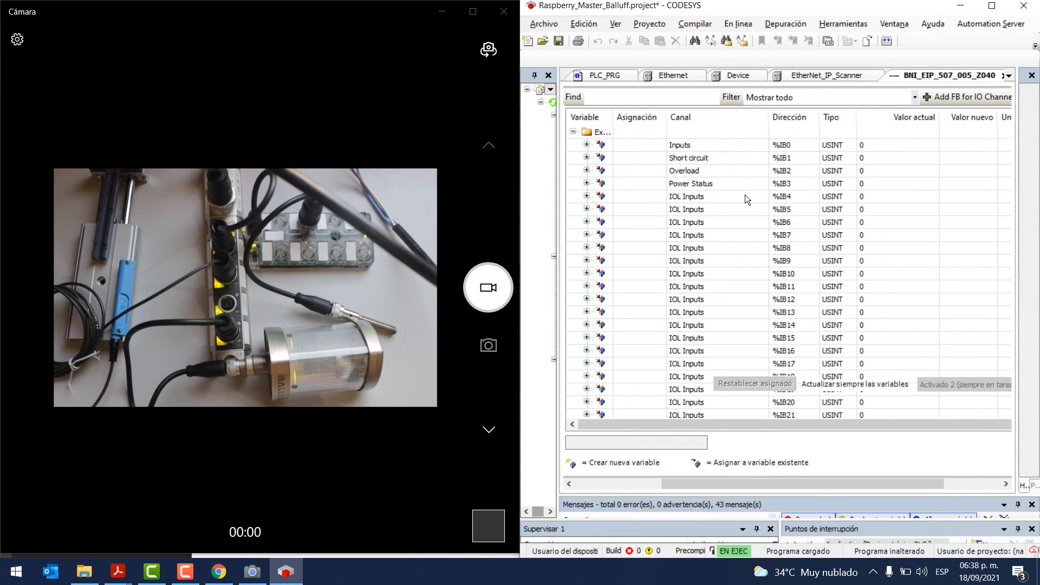
Step: Expand IOL Inputs %IB4 to view its eight bits, then collapse it again
left_click(704, 240)
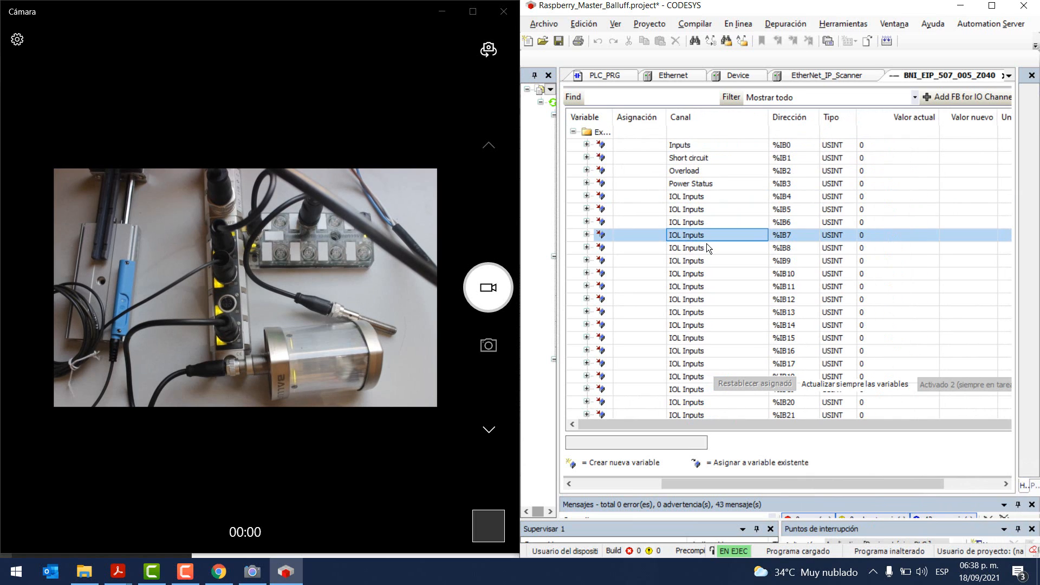
left_click(639, 197)
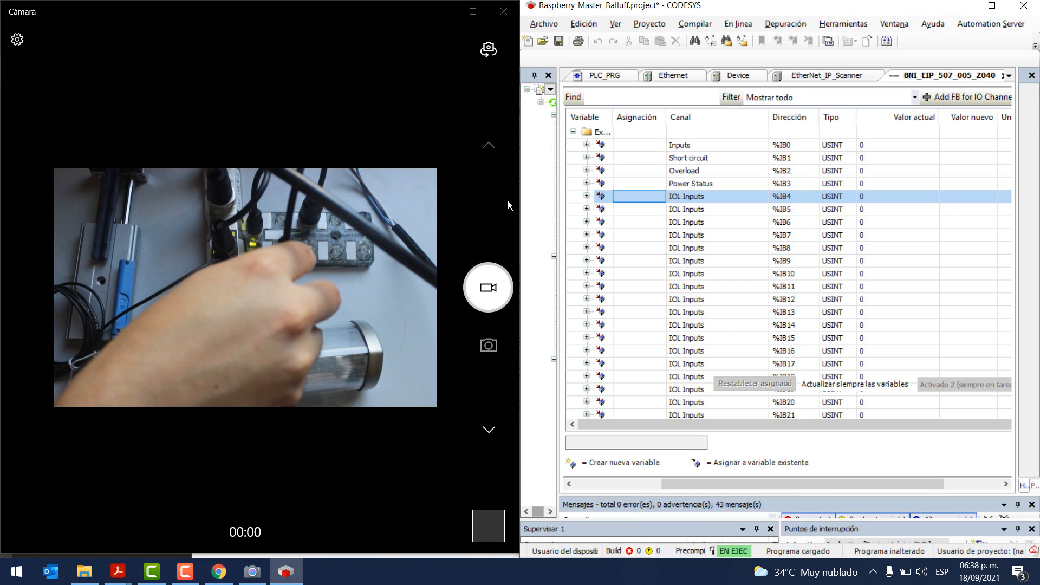
left_click(586, 196)
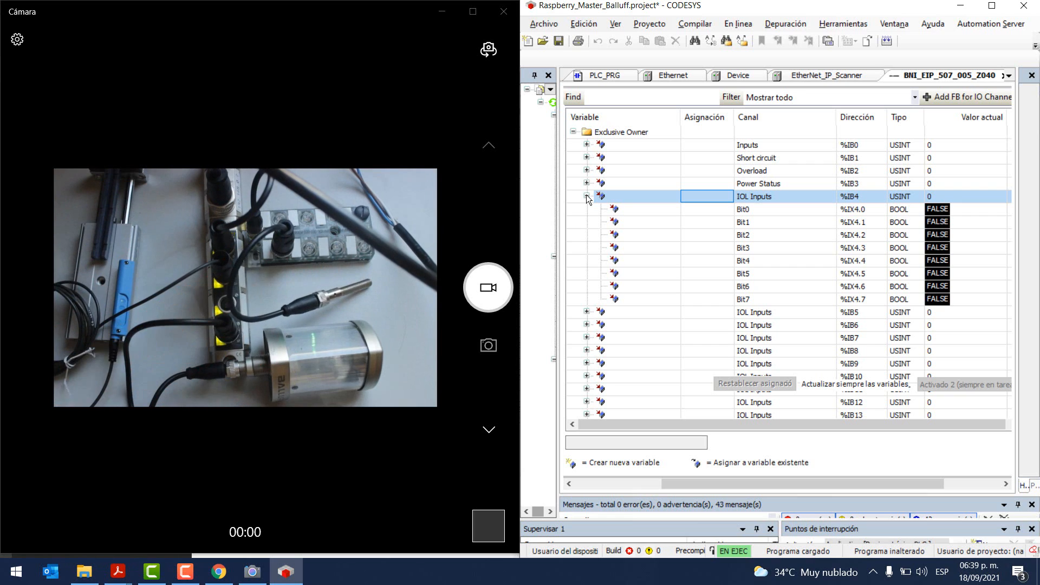
left_click(586, 196)
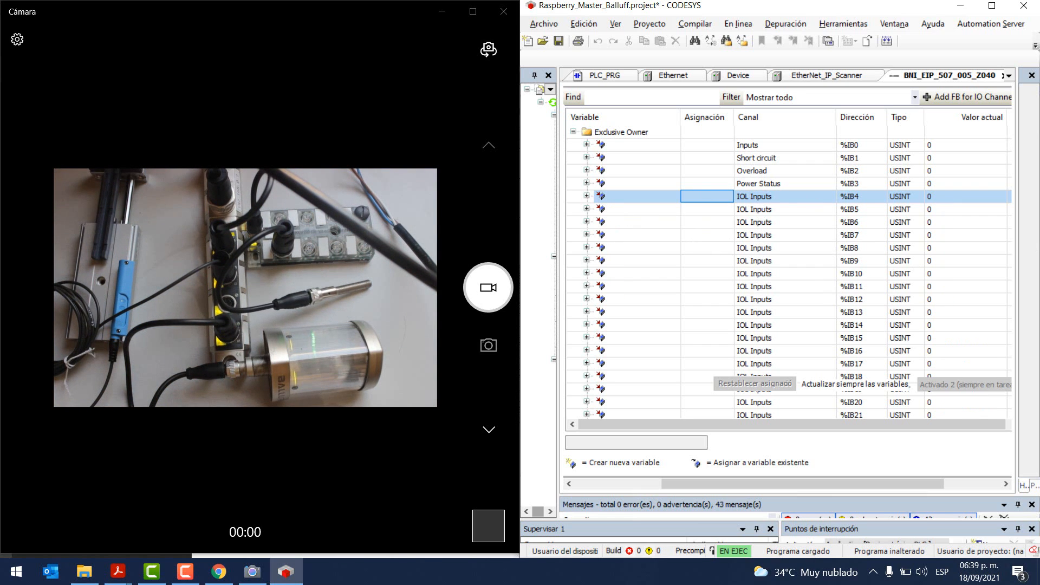
Step: Find IOL Inputs %IB54 and %IB55 in the mapping, reading live values 62 and 128
scroll(814, 298, "down", 9)
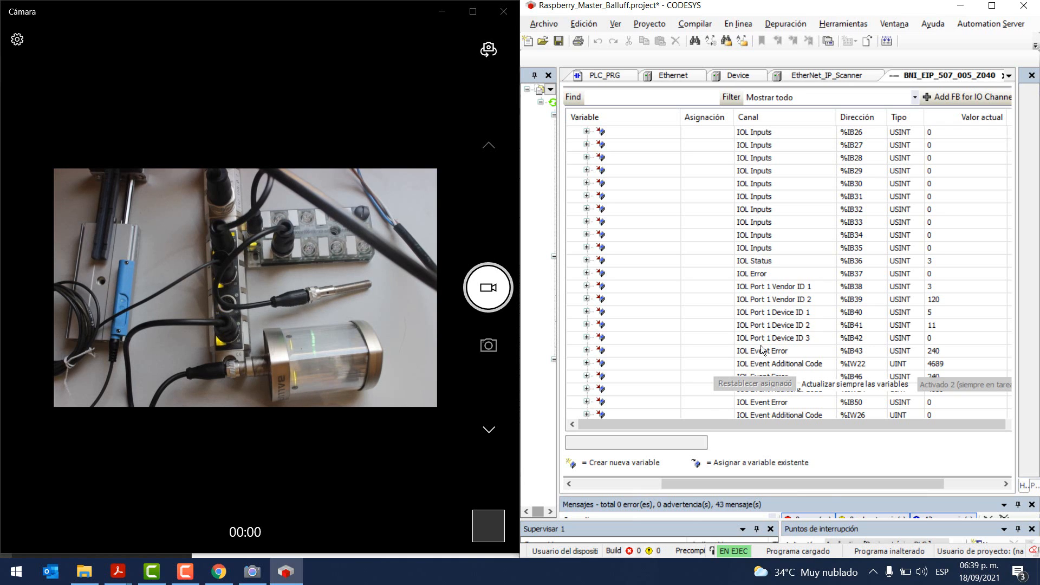
scroll(809, 266, "down", 5)
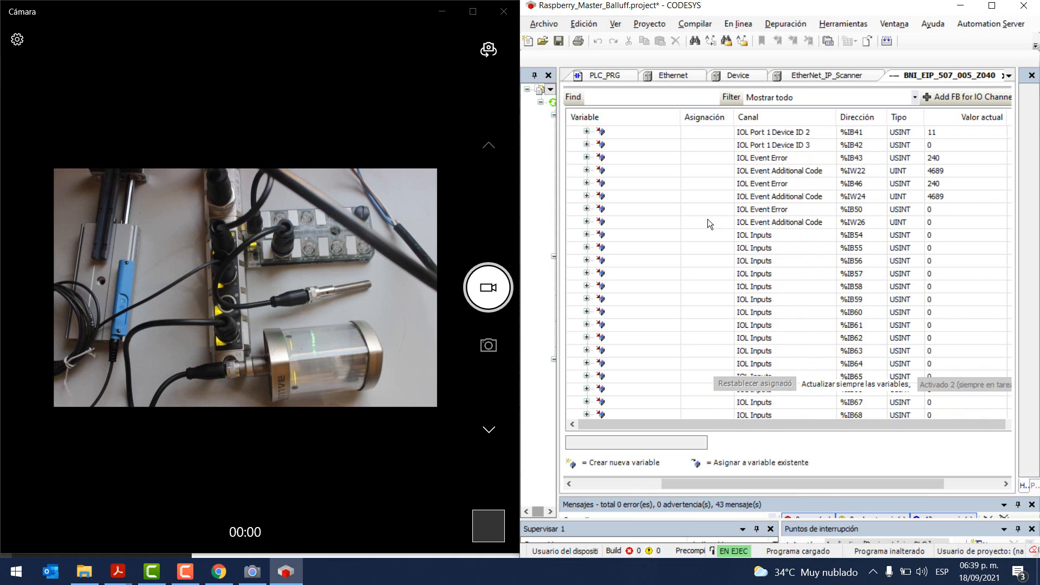
double_click(662, 240)
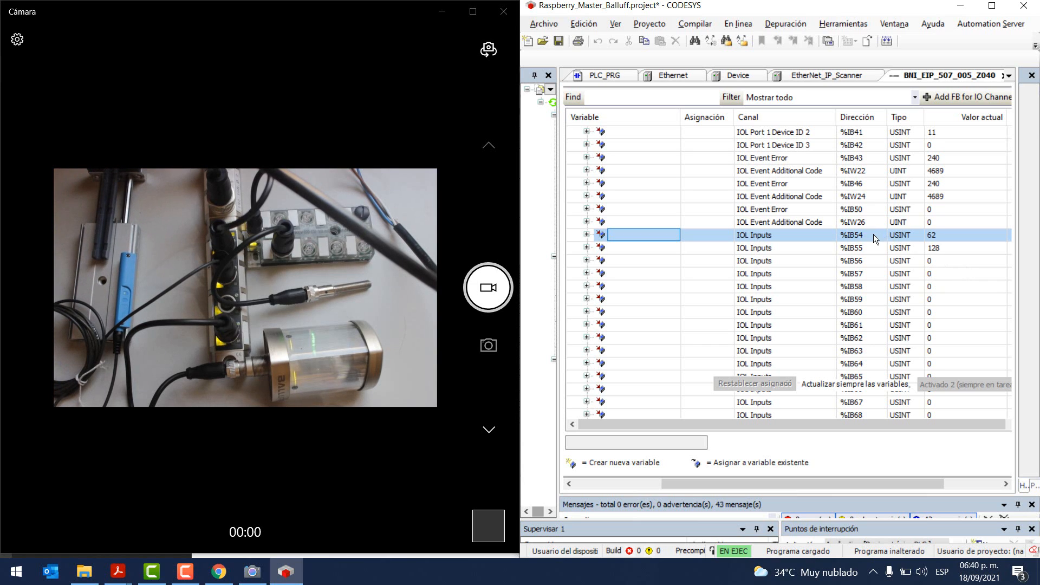
left_click(863, 246)
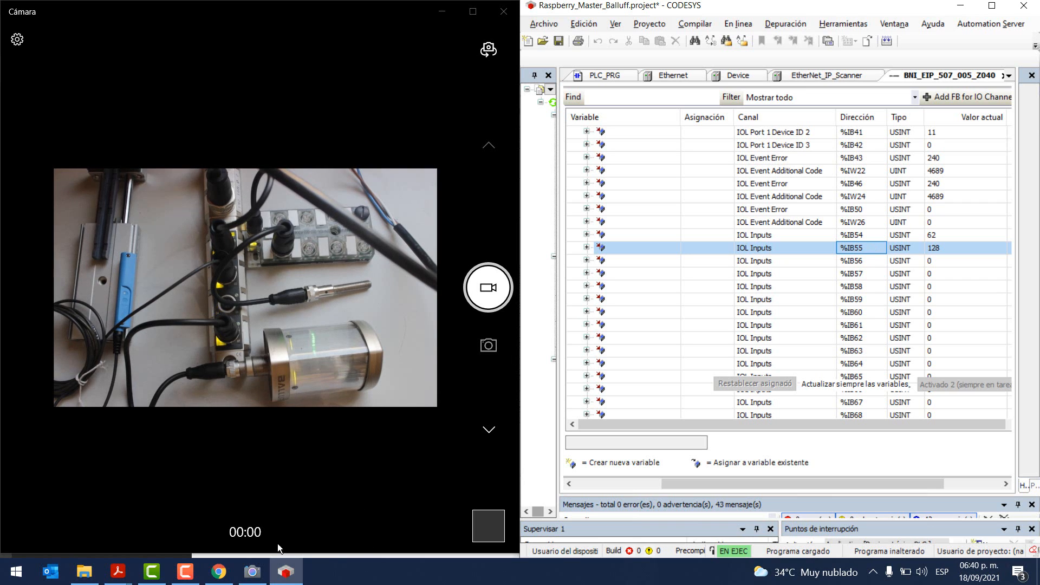
Step: Open the SICK AG sensor's properties in the Balluff web server showing inputs 3E 80, then check %IB55 = 128 in CODESYS
left_click(219, 571)
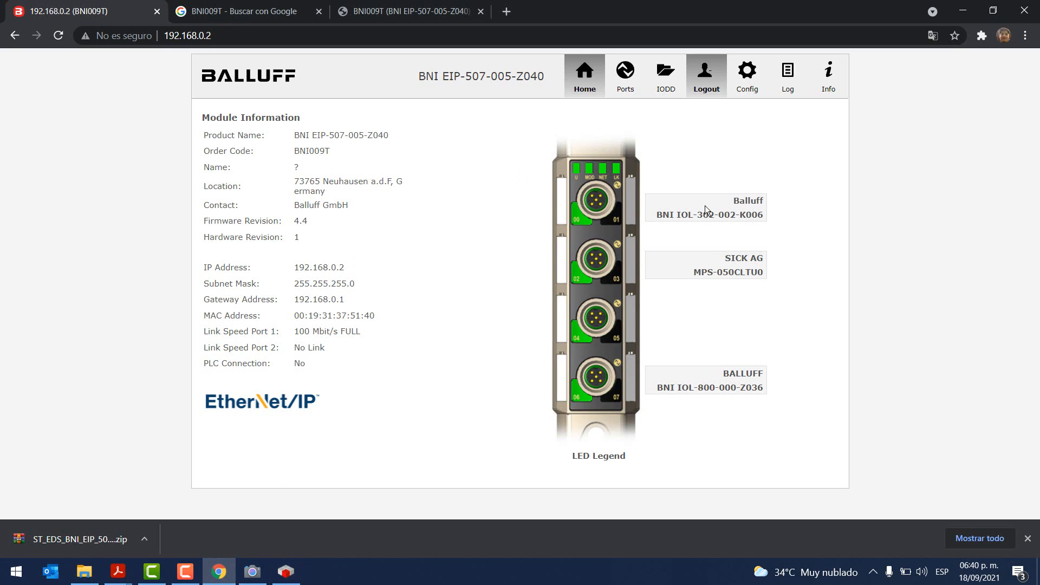
left_click(743, 259)
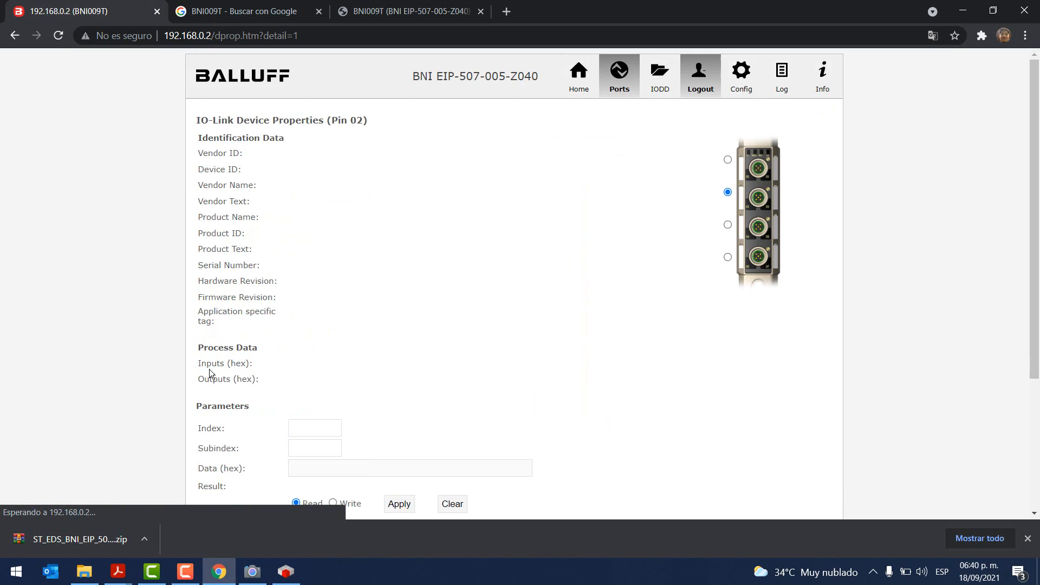
left_click_drag(198, 347, 312, 359)
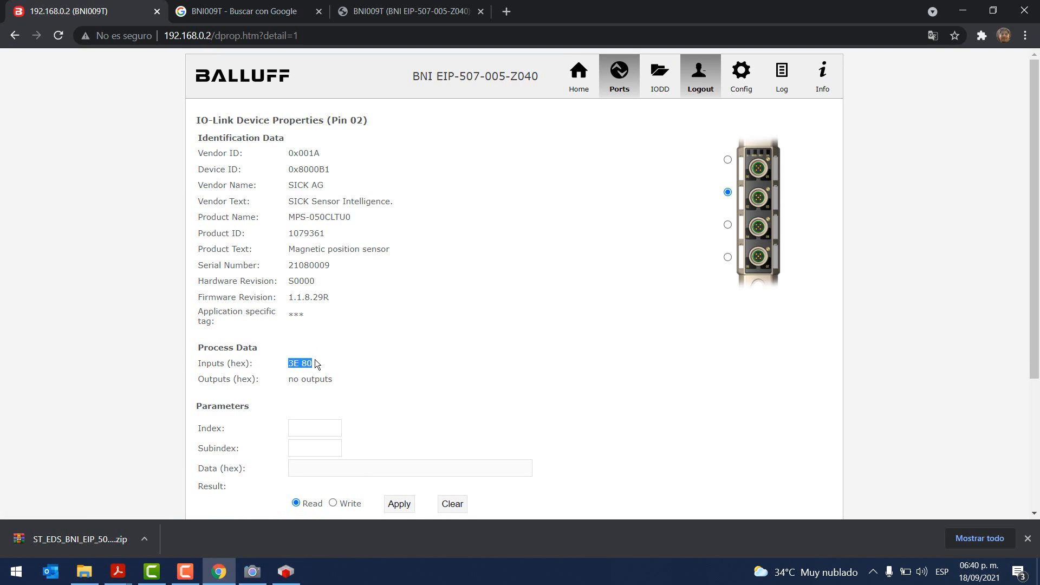
left_click(290, 366)
key("alt+Tab")
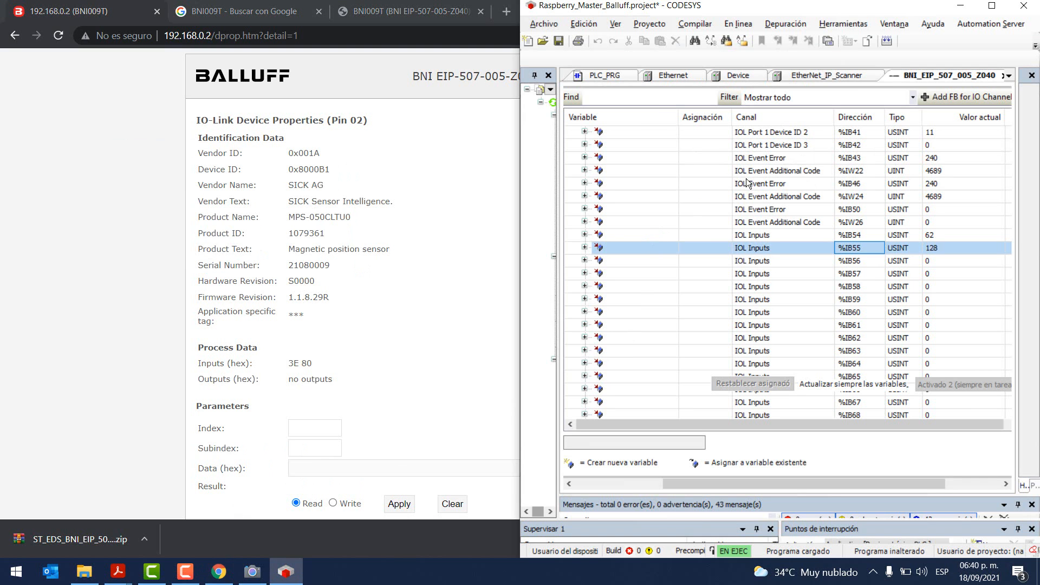
left_click(927, 247)
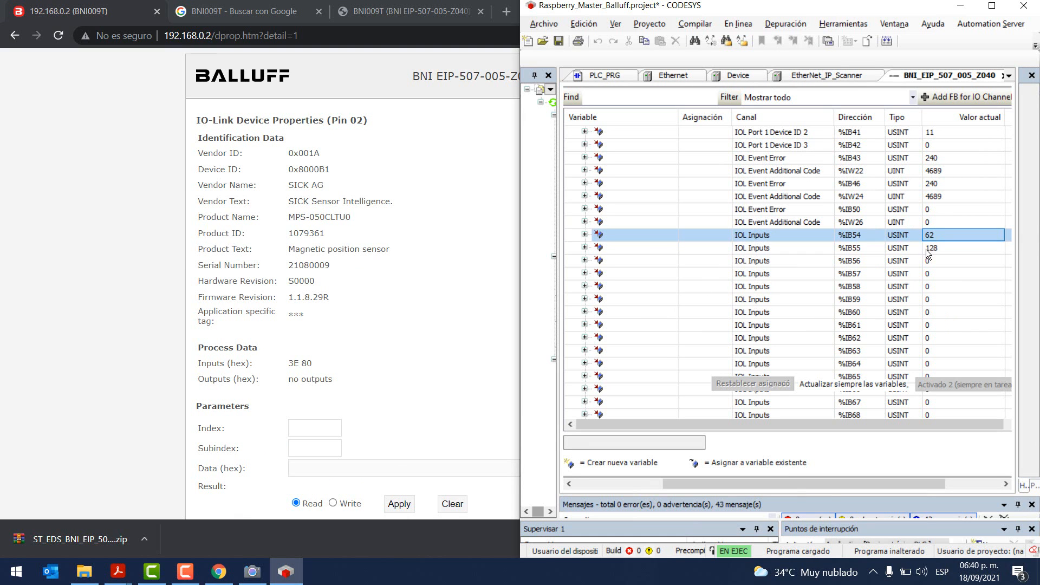
Step: Launch Calculator via 'calc' and enter decimal 62 in Programmer mode to show hex 3E
left_click(31, 575)
type("calc")
key("Return")
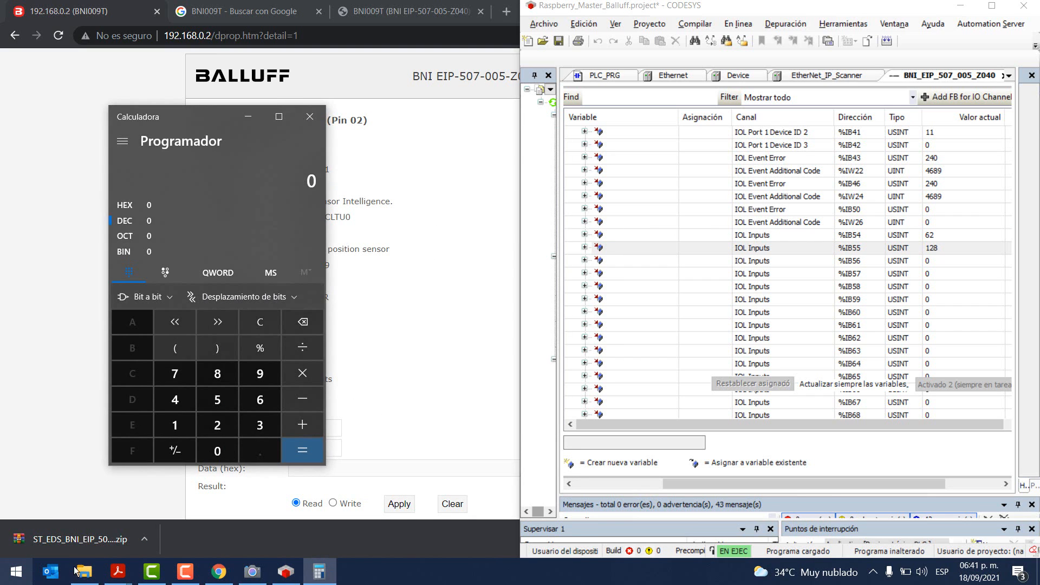
left_click(136, 205)
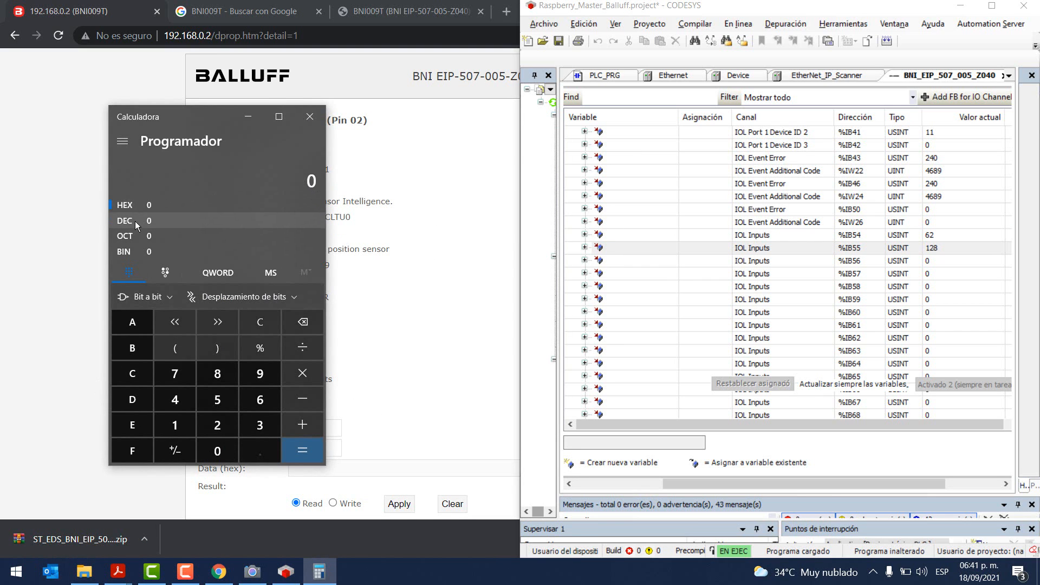
left_click(134, 220)
left_click(253, 379)
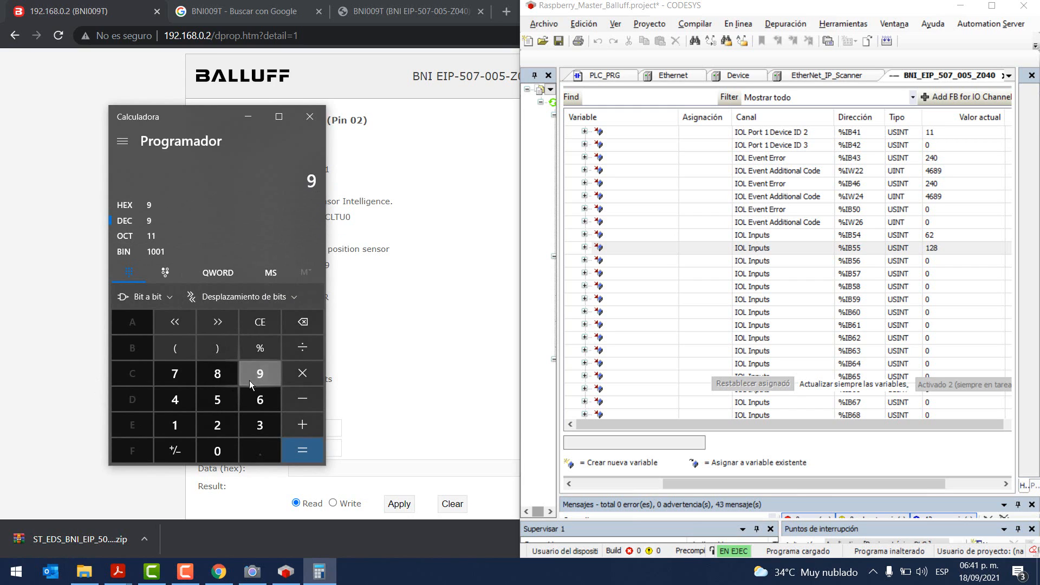
left_click(268, 331)
left_click(243, 401)
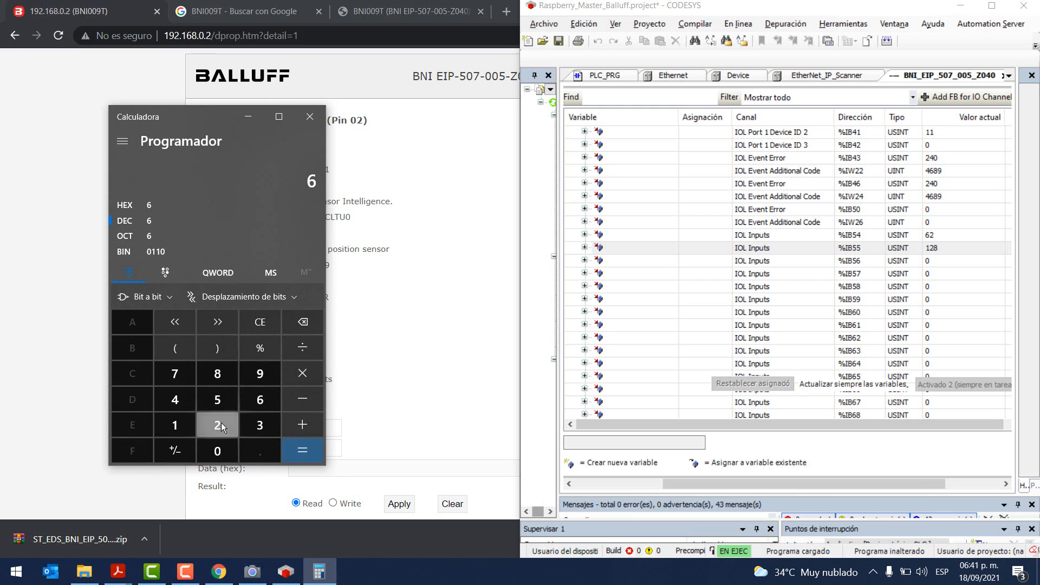
left_click(220, 423)
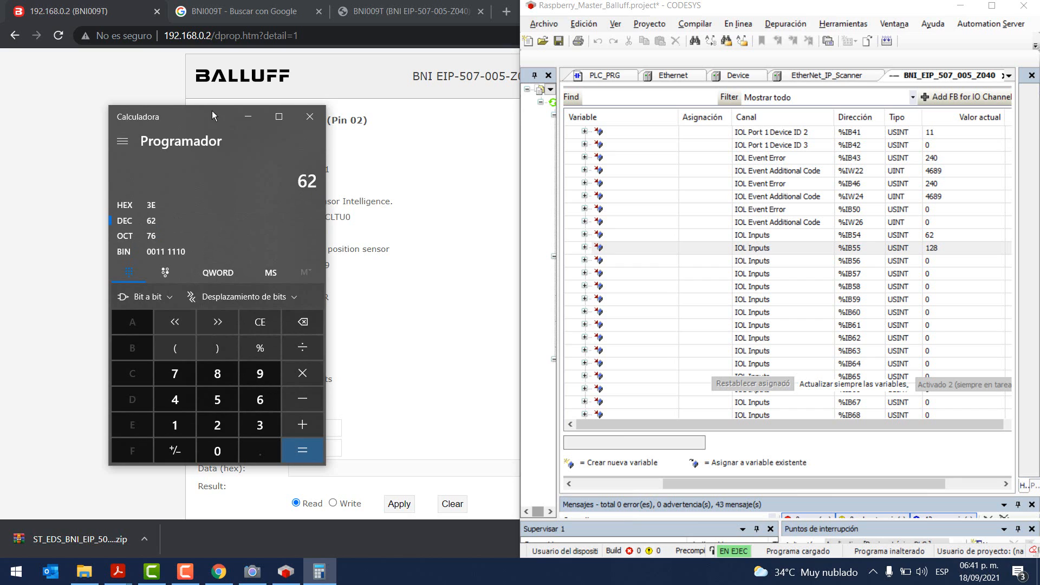
left_click_drag(212, 111, 426, 212)
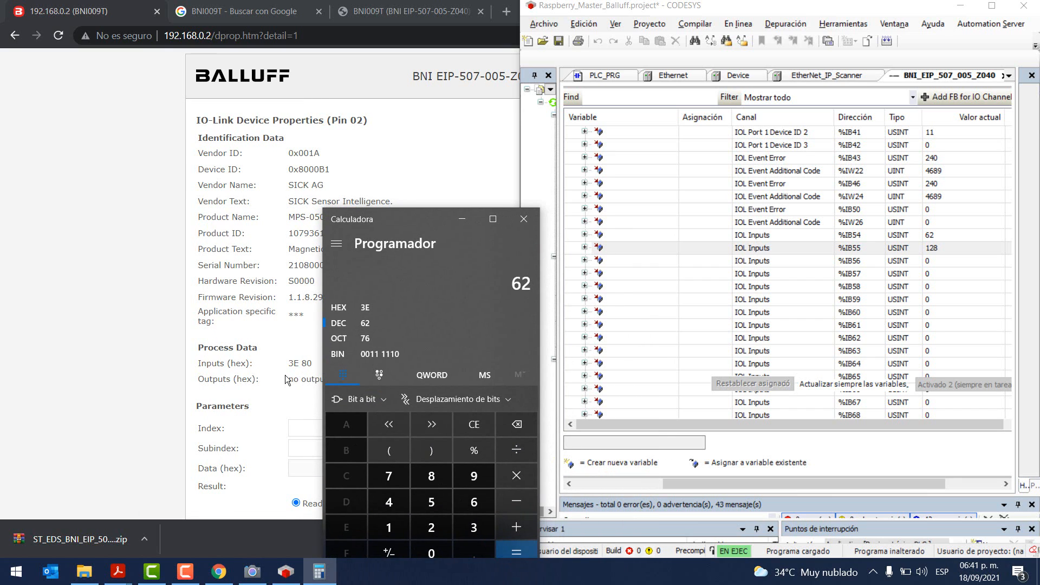
Step: Enter decimal 128 to show hex 80, compare with the web page's 3E 80, and minimize the browser
left_click(516, 424)
left_click(516, 424)
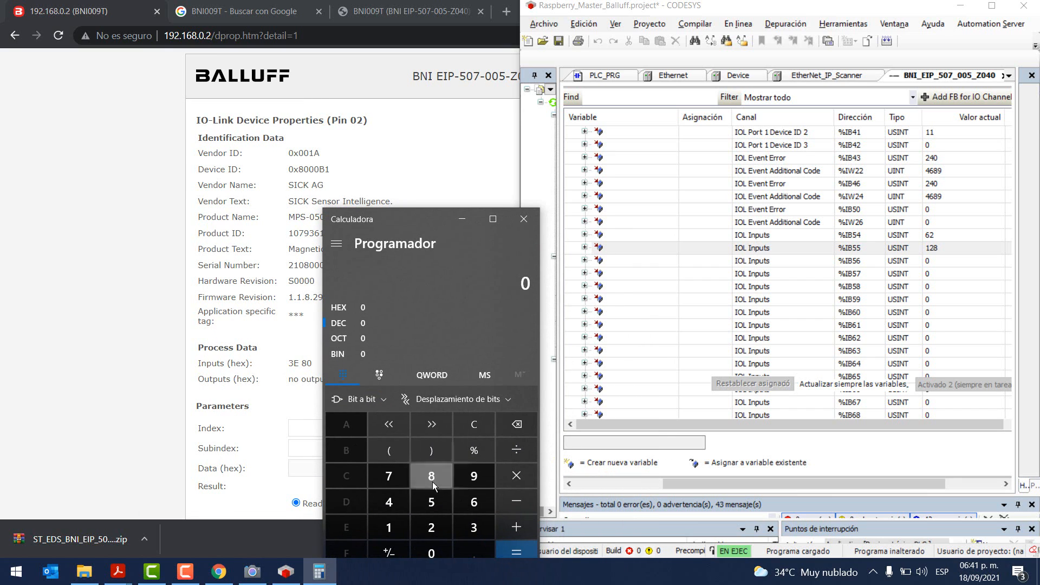
left_click(389, 527)
left_click(431, 527)
left_click(431, 477)
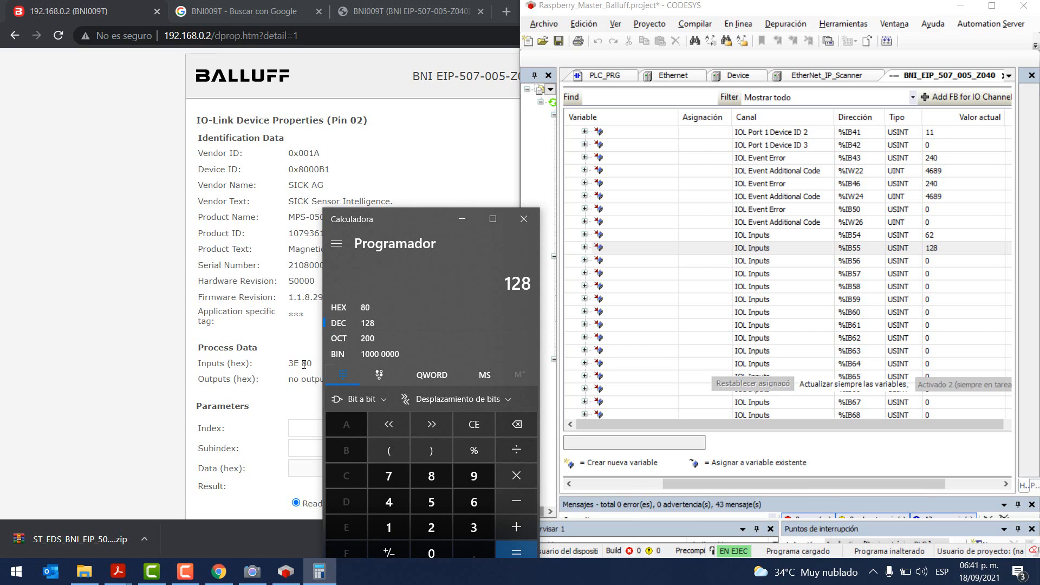
left_click_drag(289, 364, 310, 362)
left_click(298, 398)
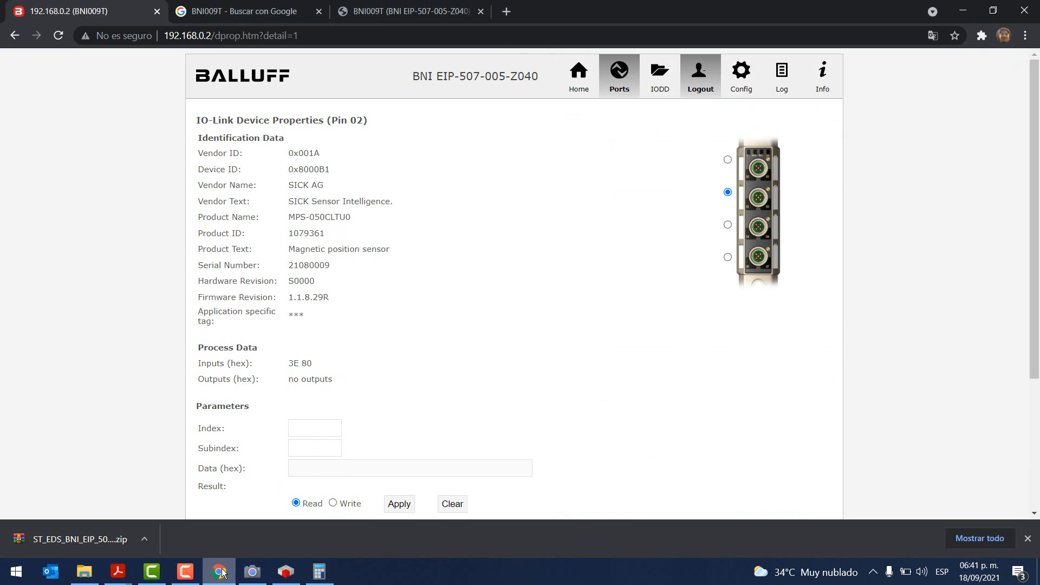
left_click(962, 11)
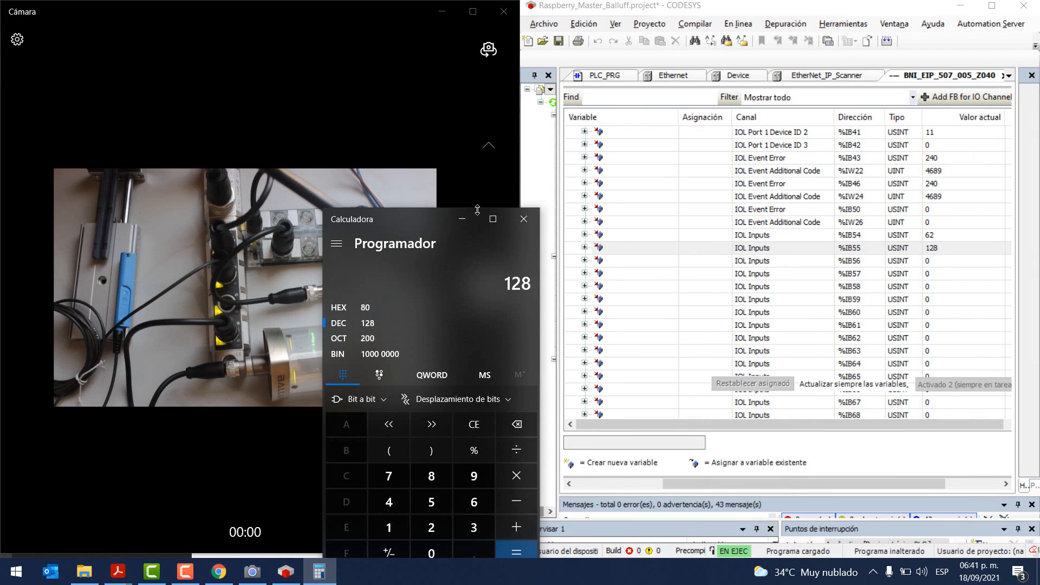
Step: Minimize Calculator and scroll the BNI I/O mapping back up to %IB0
left_click(462, 219)
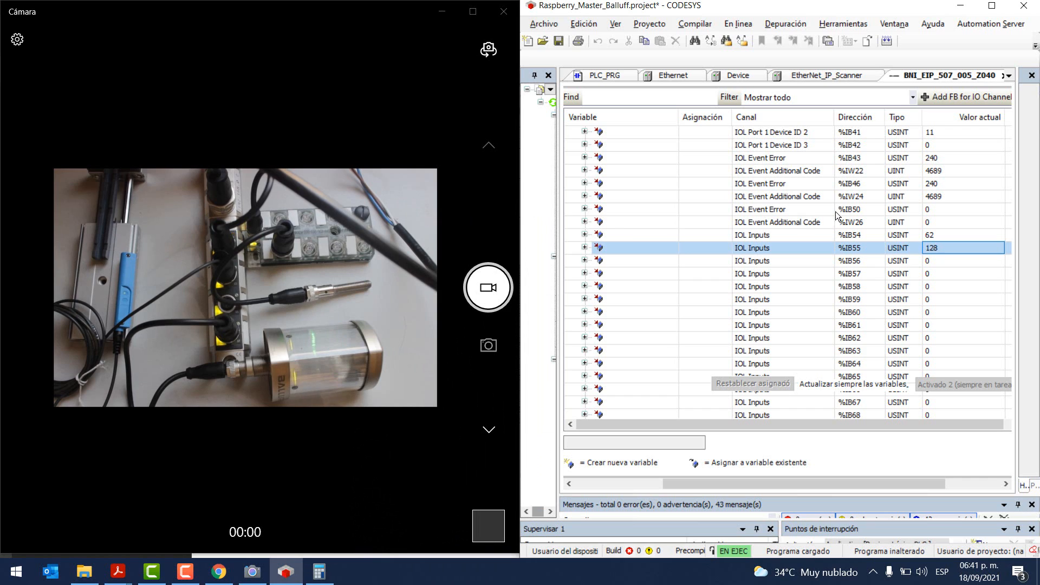
scroll(667, 222, "up", 10)
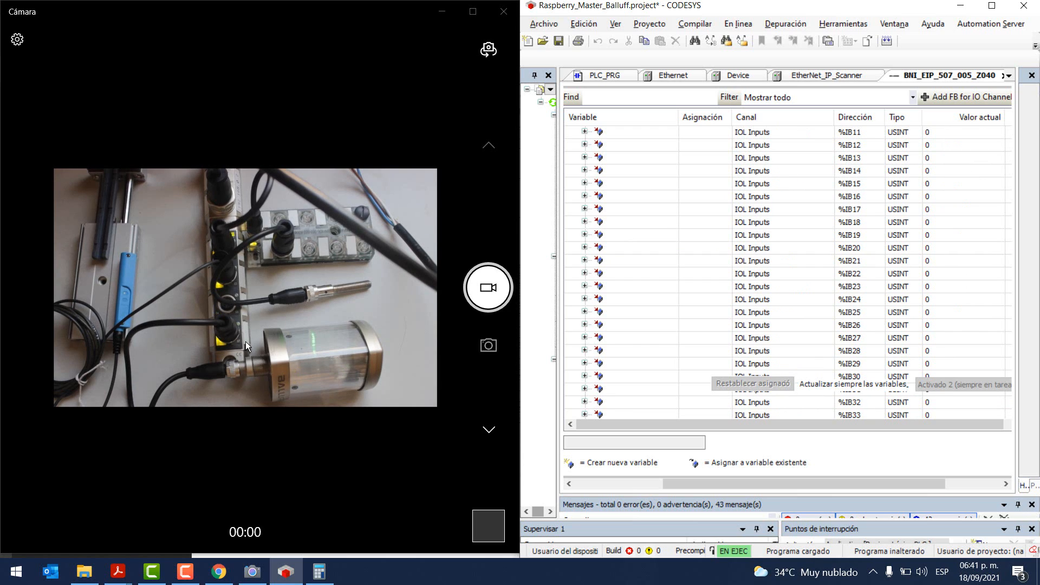
scroll(675, 171, "up", 4)
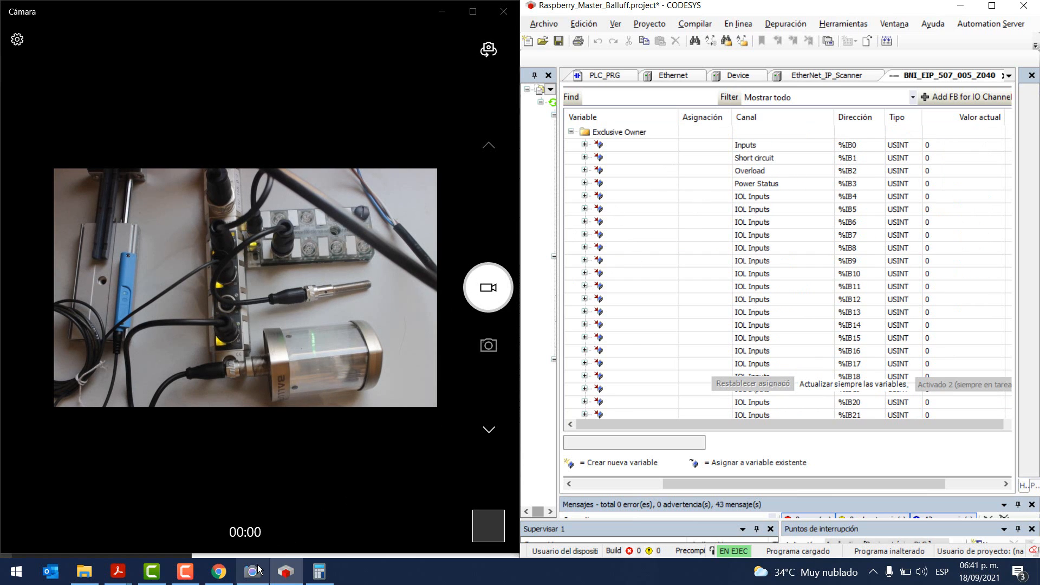
Step: In the smart light manual, highlight background colour codes 000 = Off through 111 = White, then minimize it
mouse_move(118, 571)
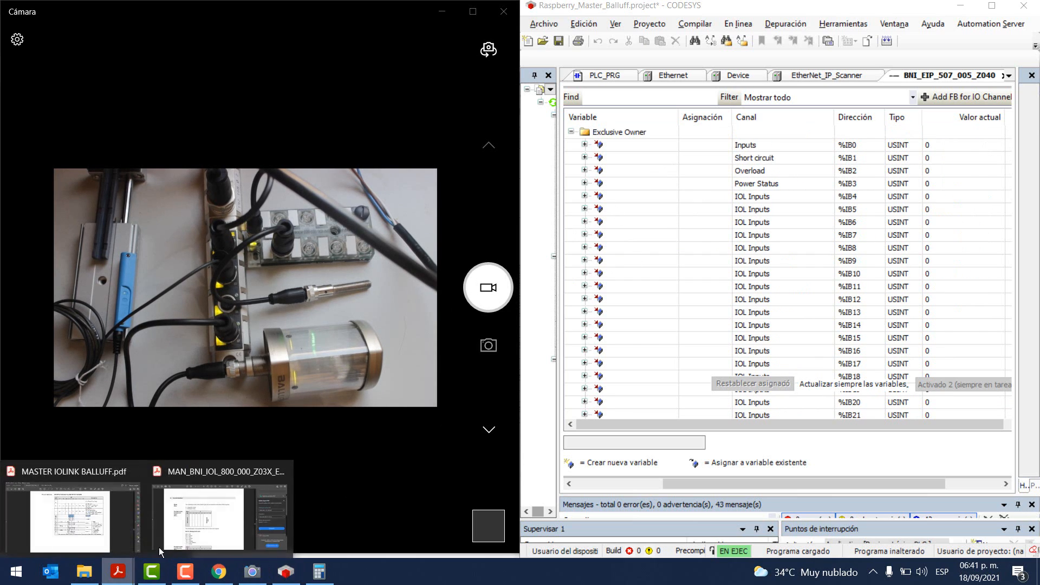
left_click(230, 511)
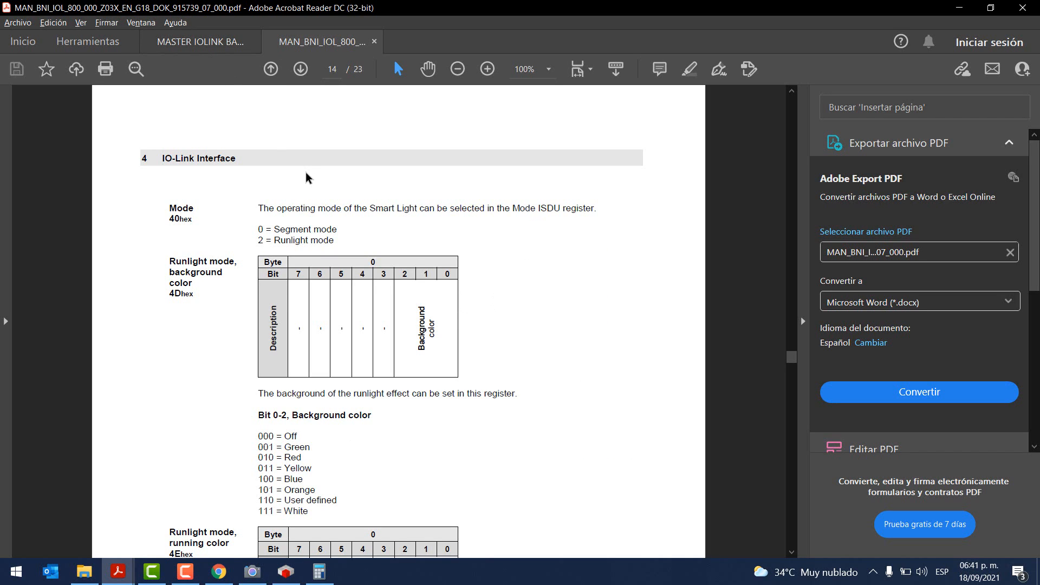
scroll(304, 174, "down", 2)
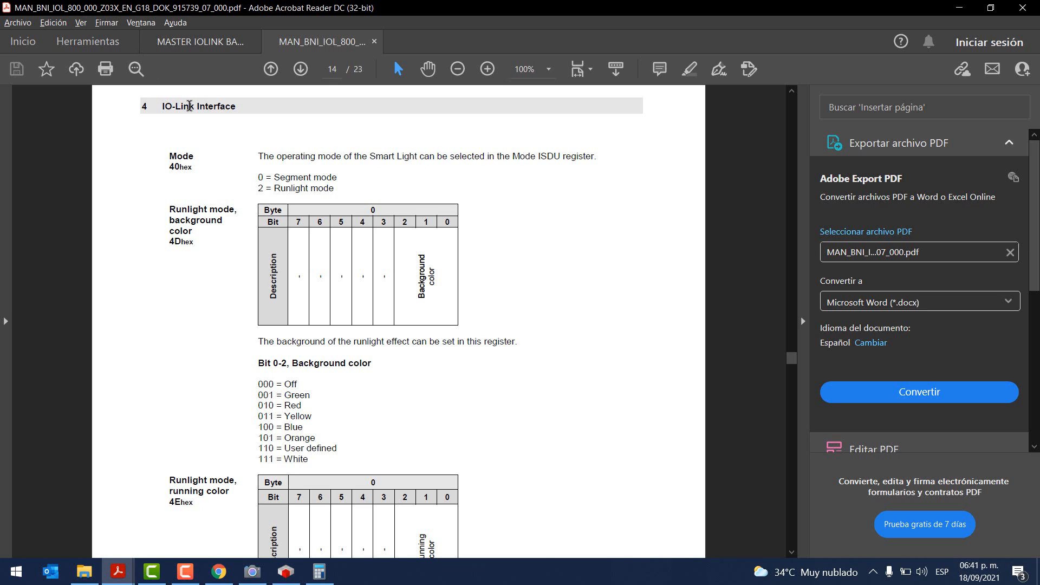
scroll(394, 219, "up", 15)
scroll(394, 215, "down", 9)
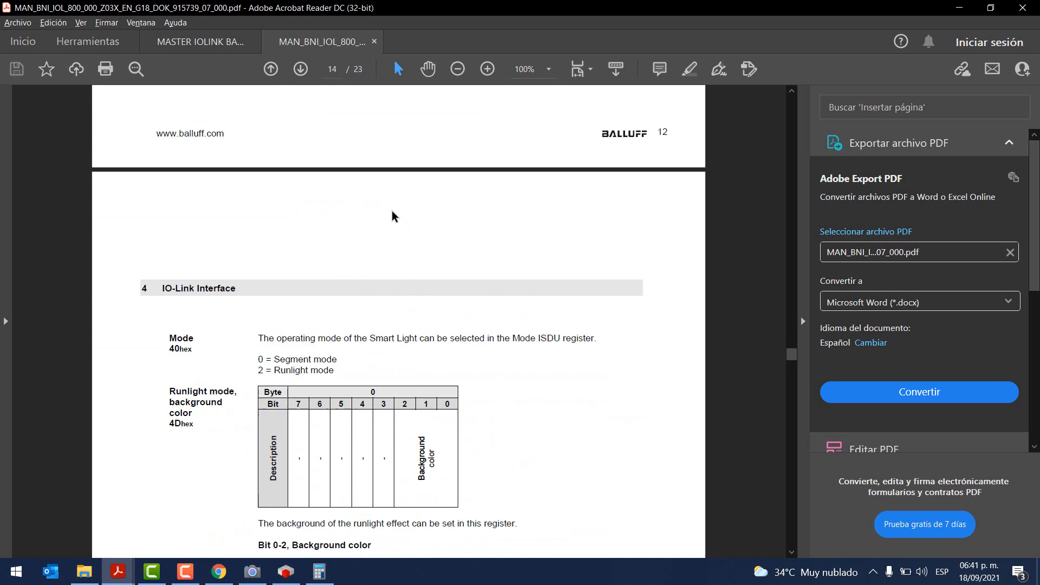
scroll(393, 216, "down", 16)
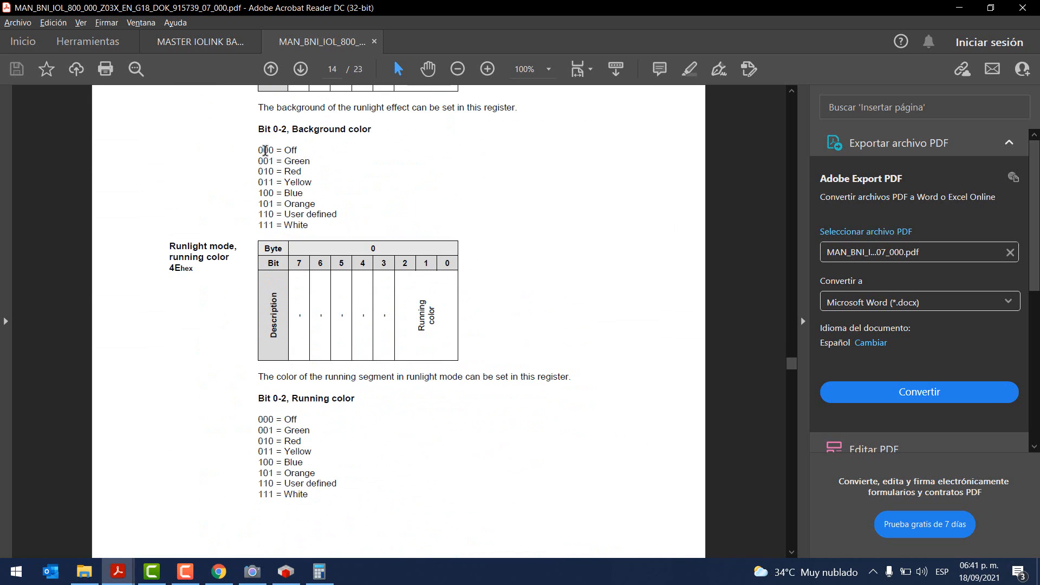
scroll(274, 186, "up", 3)
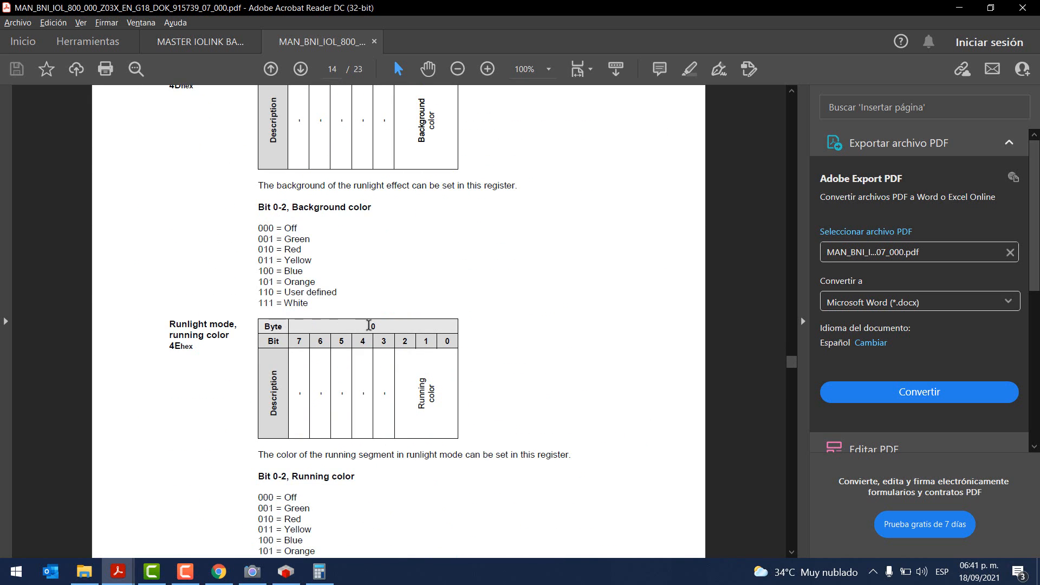
scroll(395, 322, "up", 3)
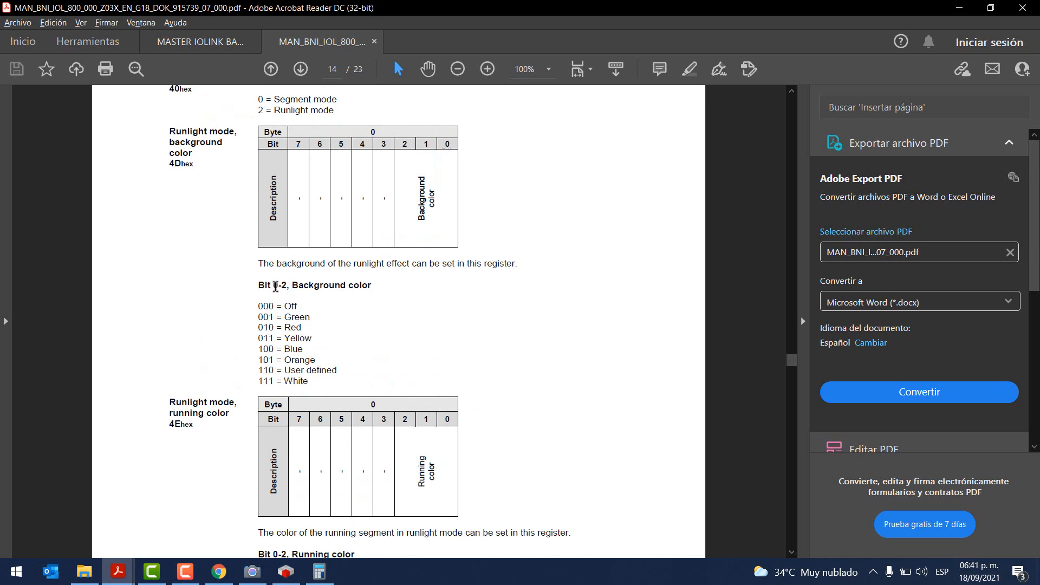
left_click_drag(260, 306, 310, 381)
left_click(326, 372)
left_click(958, 11)
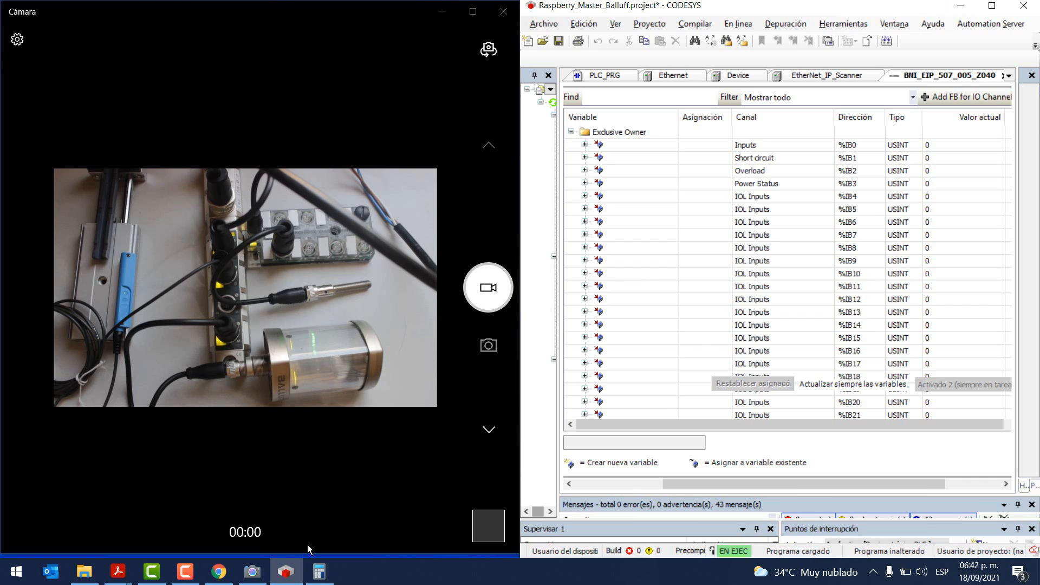
Step: Show section 7.2 Process Data Outputs in the MASTER IOLINK BALLUFF manual, highlighting its heading and output byte rows
mouse_move(227, 579)
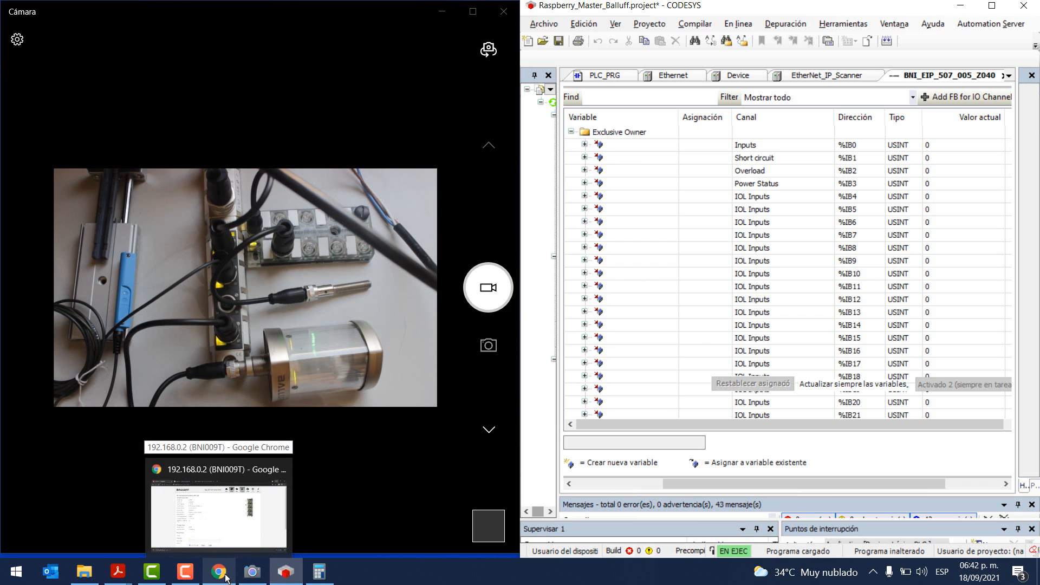
mouse_move(118, 571)
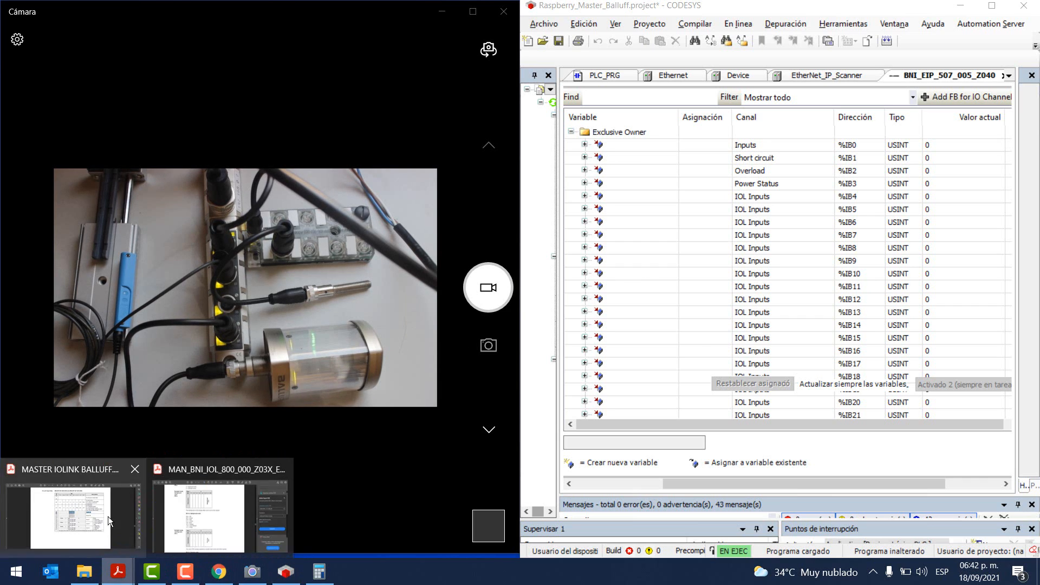
left_click(76, 515)
scroll(287, 421, "down", 15)
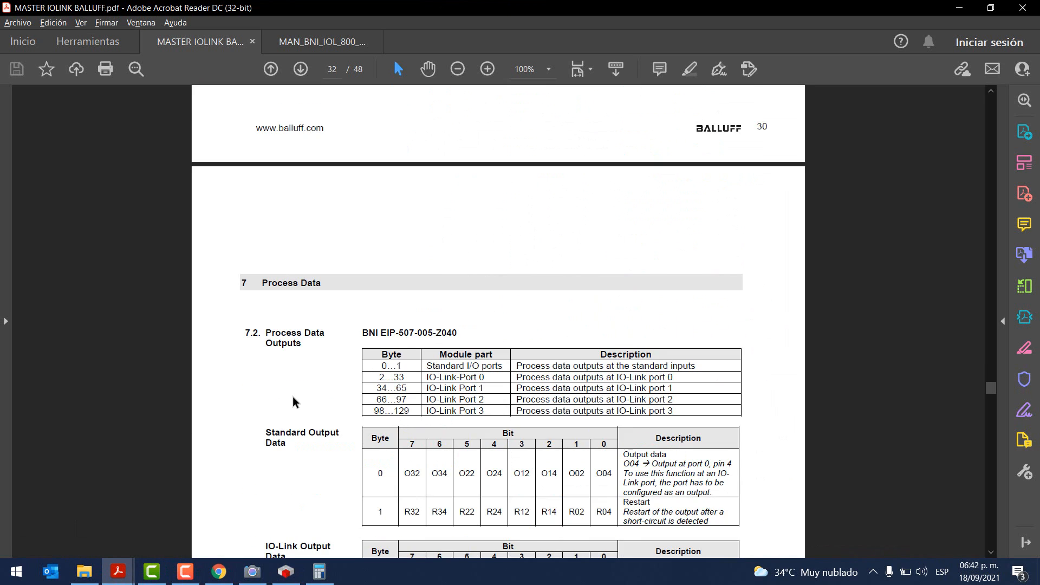
left_click_drag(266, 229, 310, 243)
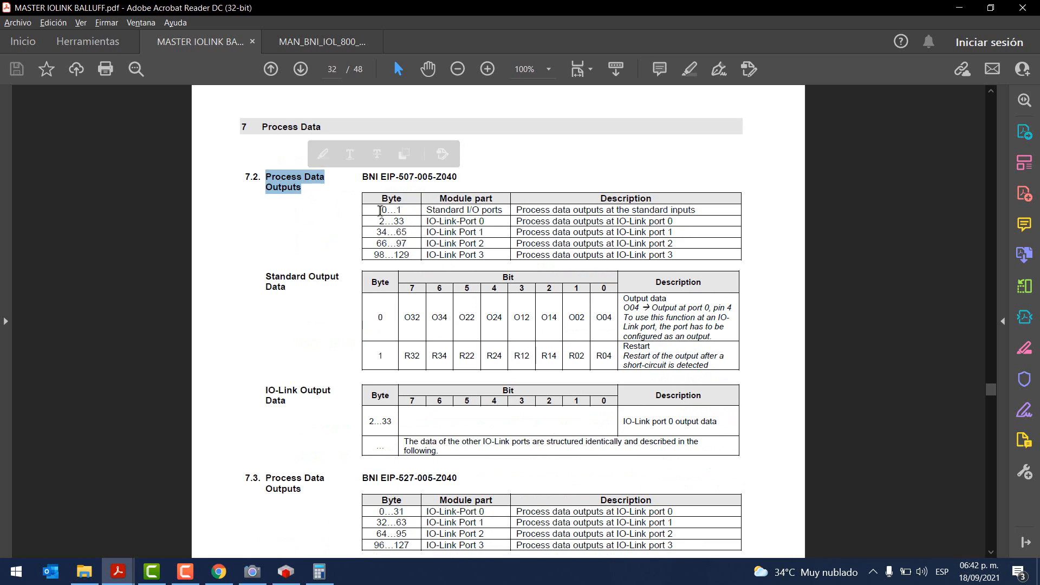
left_click_drag(379, 211, 416, 216)
left_click(445, 209)
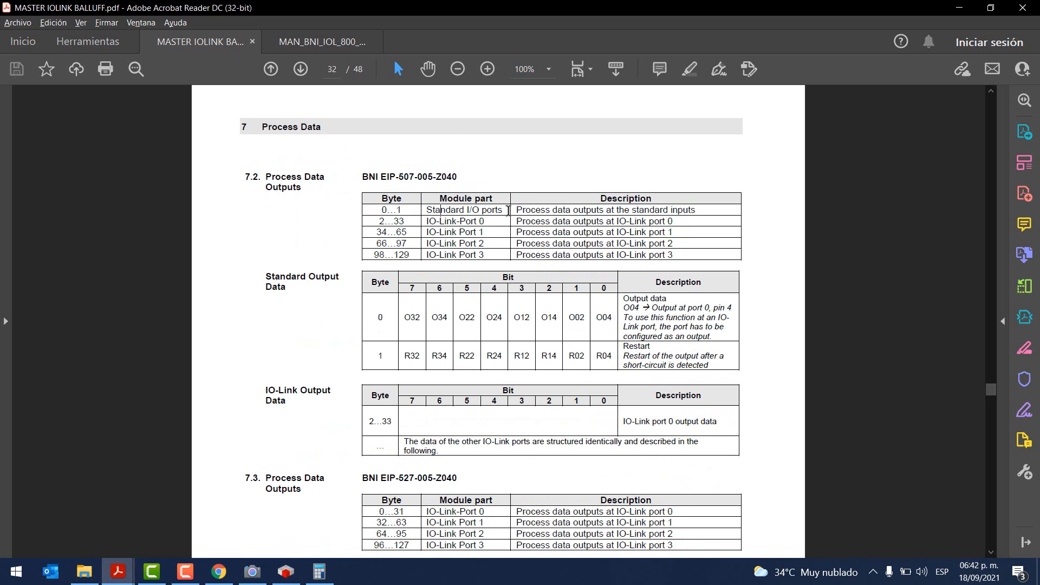
scroll(656, 303, "down", 2)
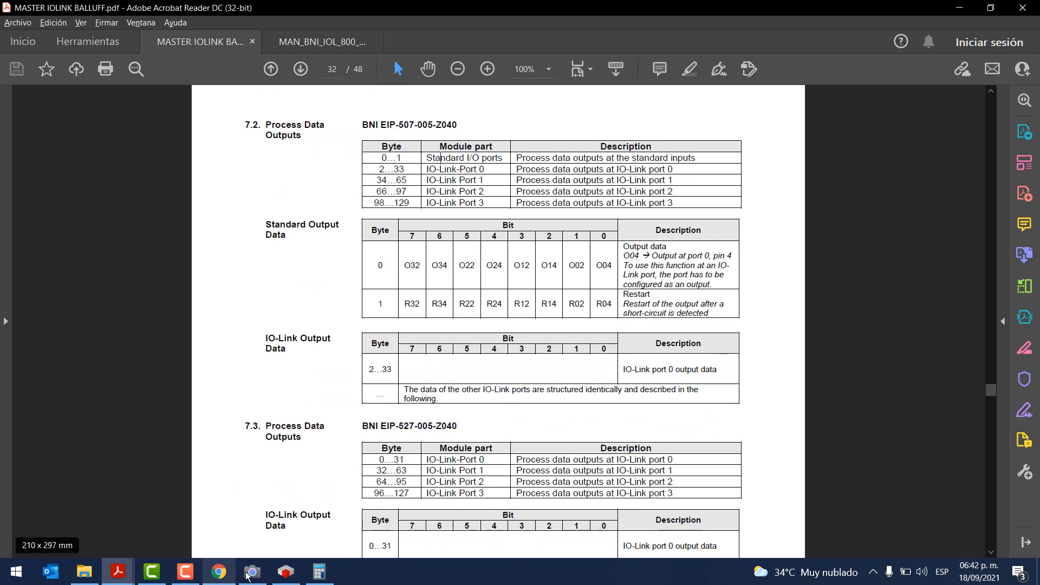
left_click(286, 571)
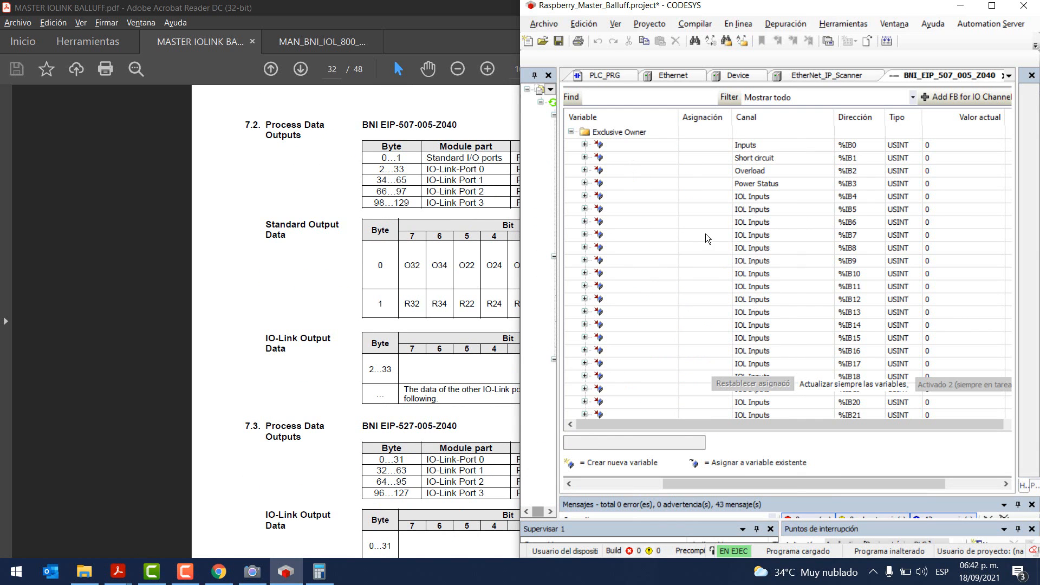
Step: Locate the Outputs byte %QB0 in the BNI mapping and compare it with the manual's output data table
left_click(856, 206)
scroll(857, 232, "down", 15)
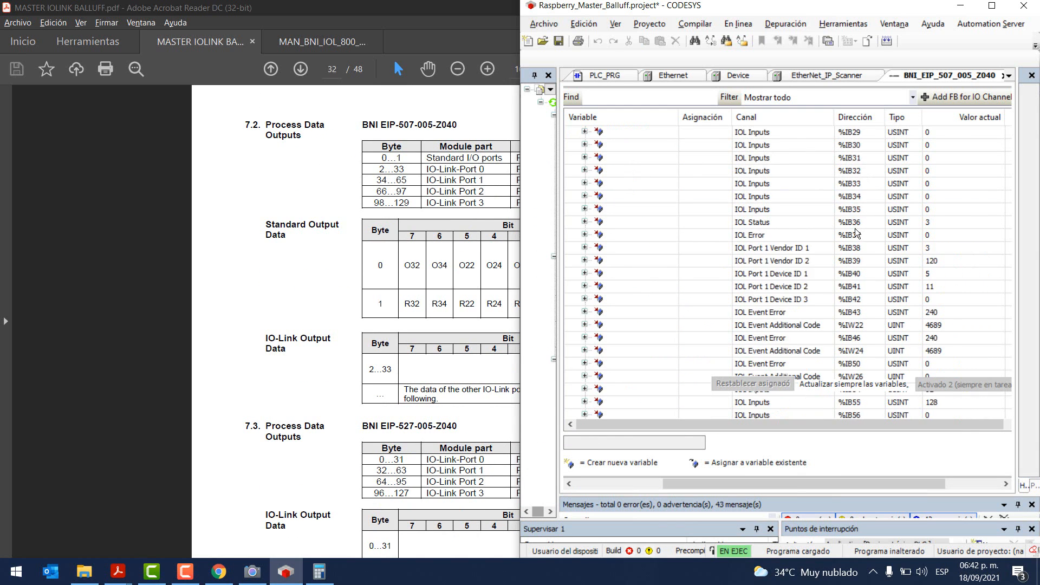
scroll(856, 233, "down", 20)
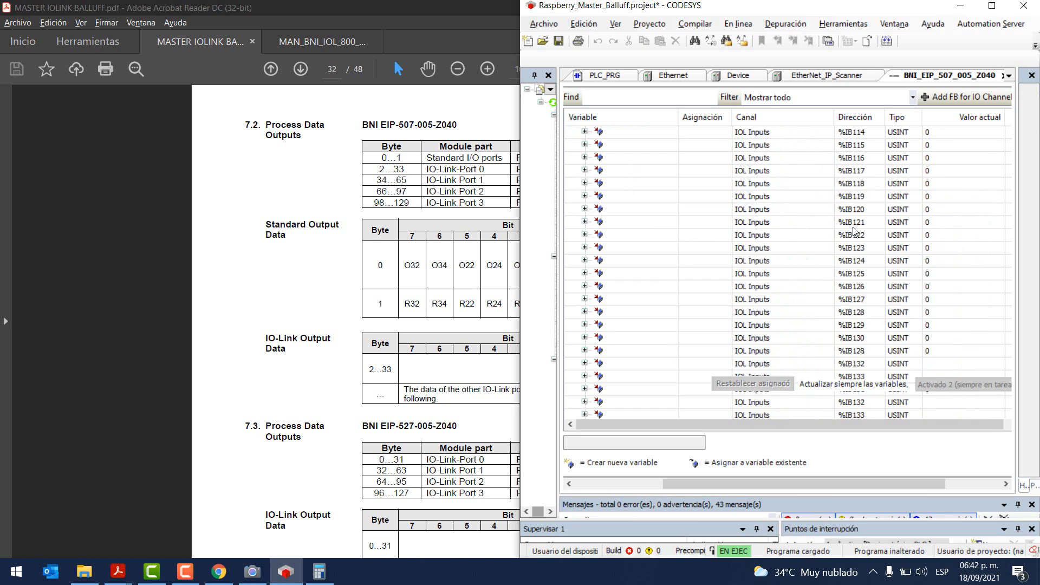
scroll(854, 231, "down", 20)
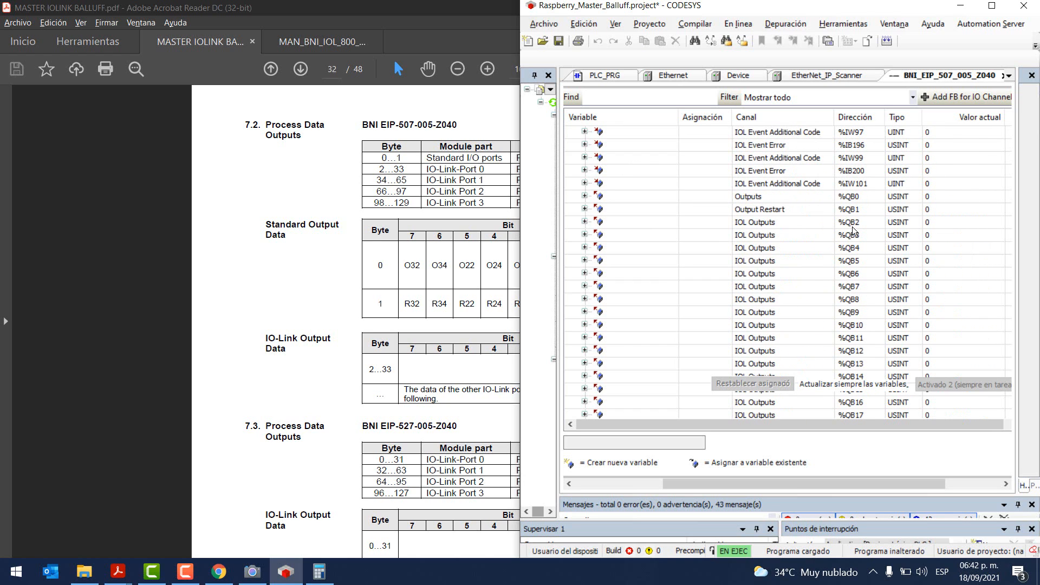
left_click(744, 198)
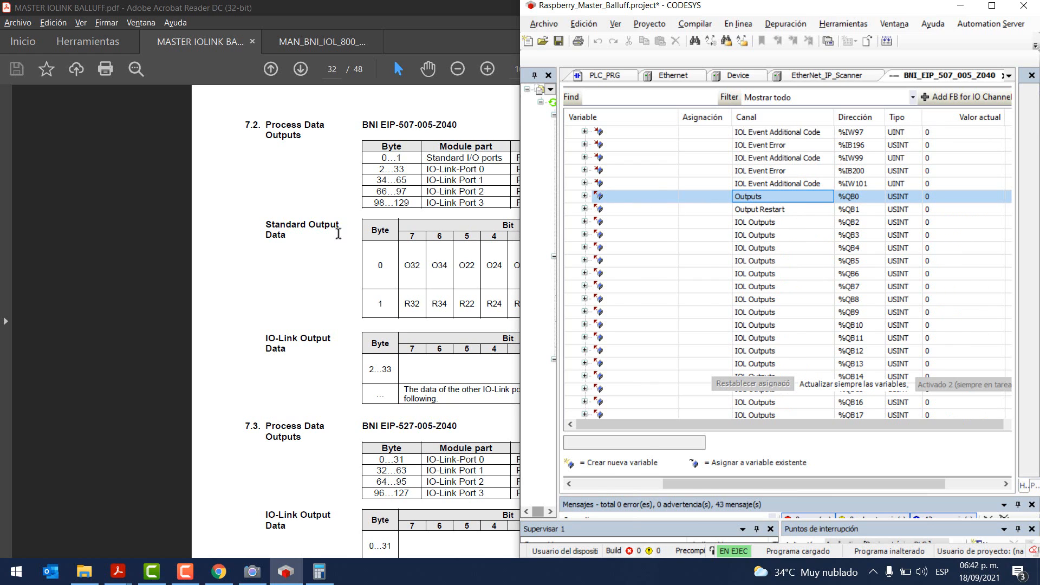
left_click(309, 279)
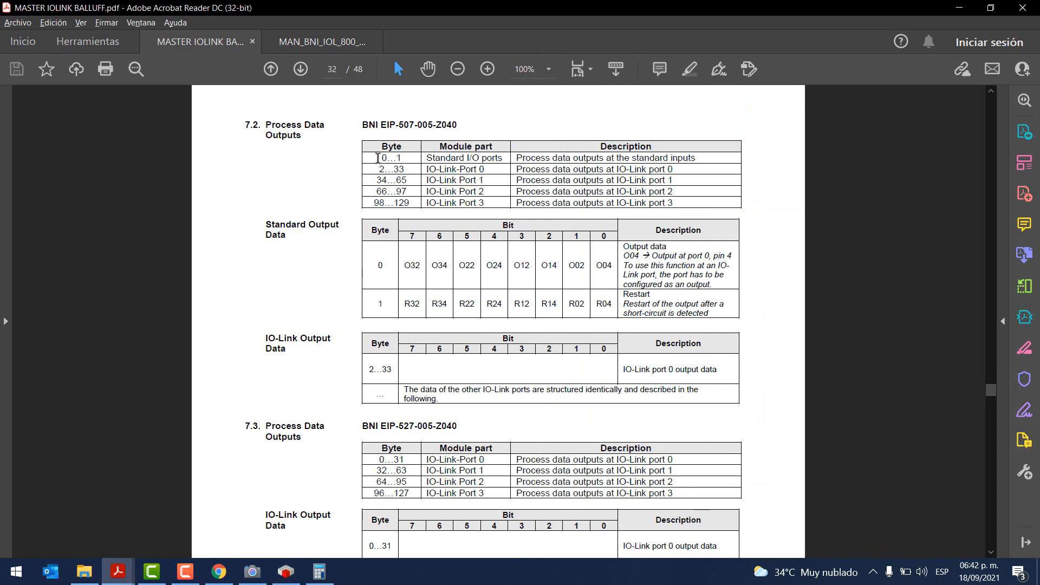
left_click_drag(380, 157, 388, 158)
left_click_drag(667, 247, 624, 247)
key("alt+Tab")
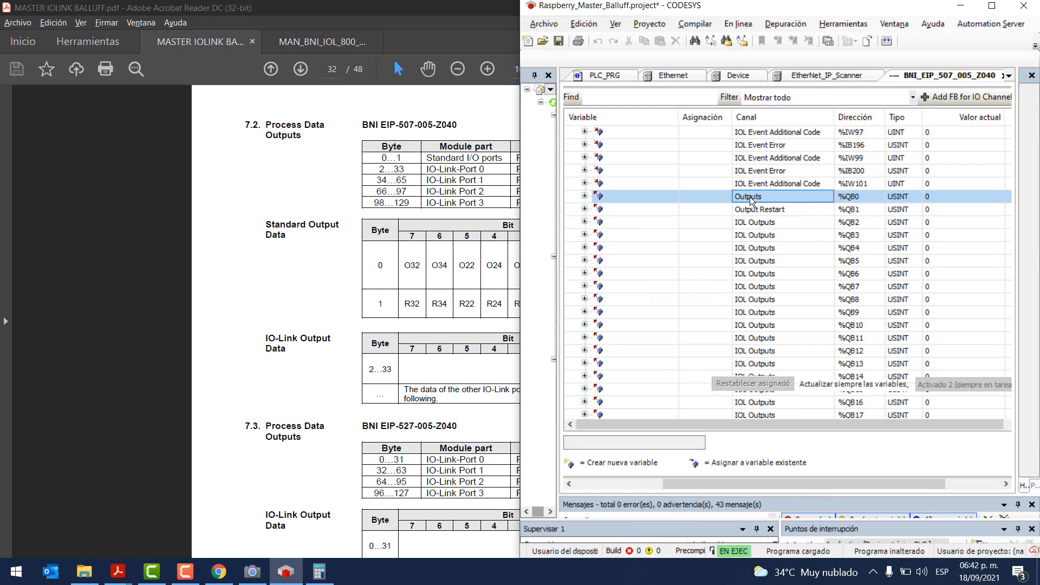
Step: Check Output Restart %QB1 against the manual's Restart description for output byte 1
left_click(762, 213)
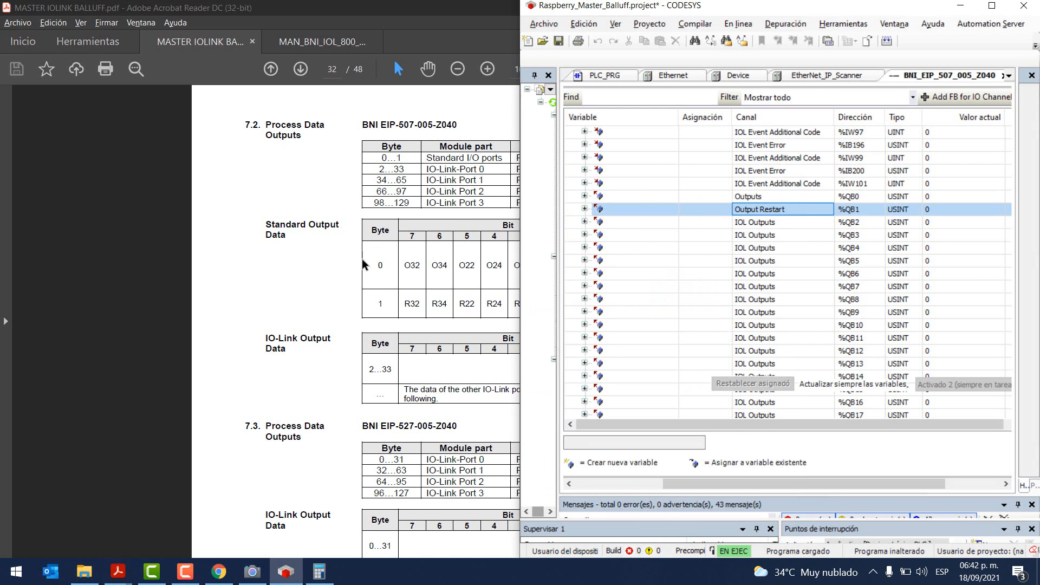
left_click(340, 272)
left_click_drag(653, 295, 627, 297)
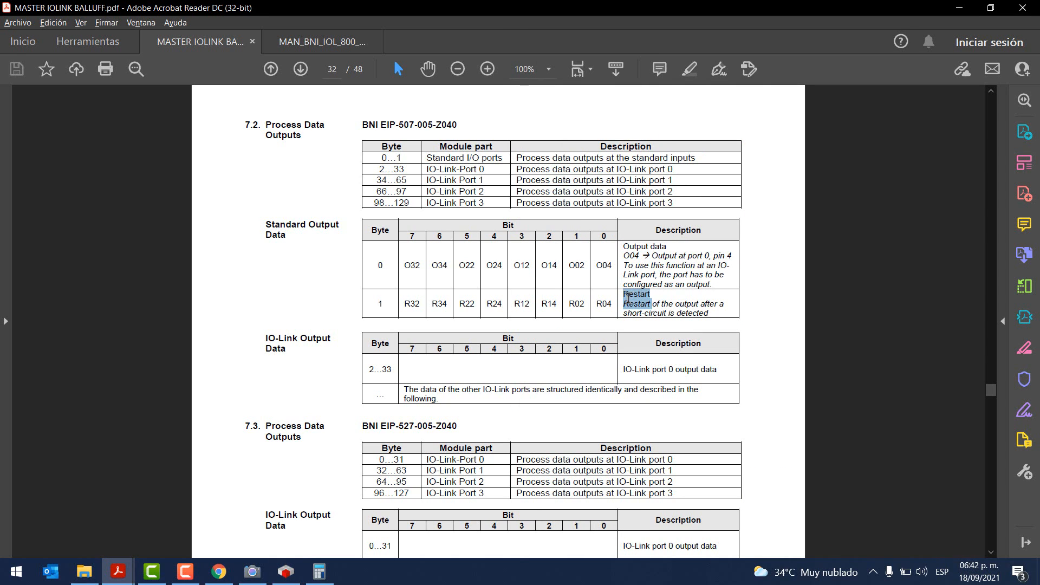
key("alt+Tab")
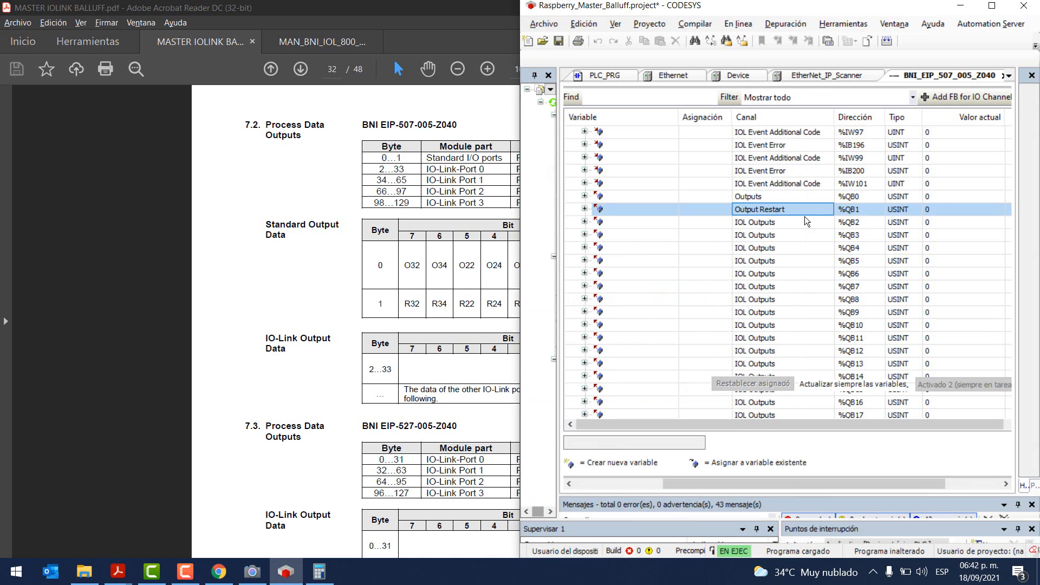
left_click(750, 200)
left_click(752, 213)
left_click(764, 199)
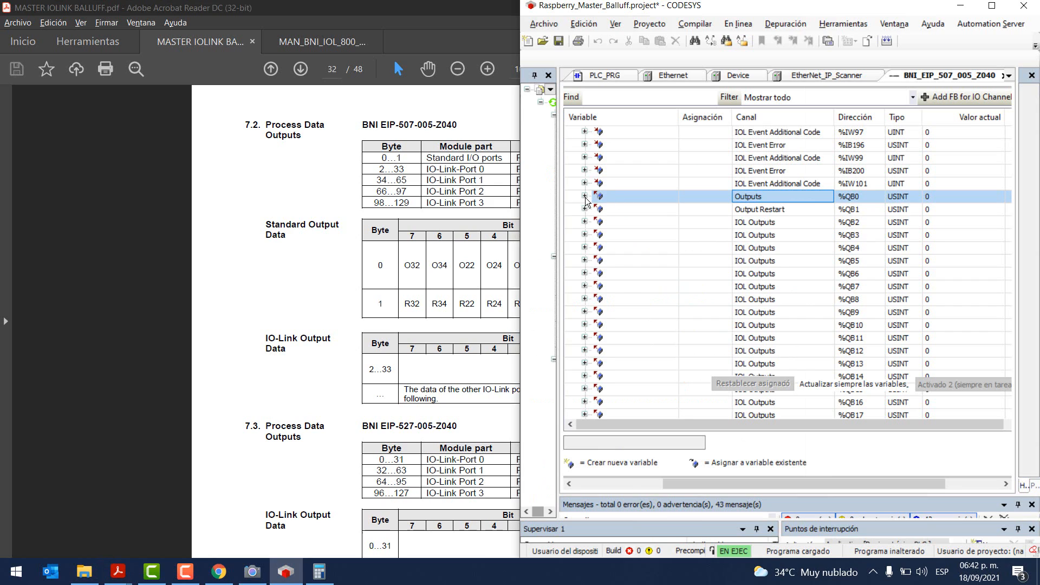
Step: Force Bit1, Bit3, Bit5 and Bit7 of Outputs %QB0 to TRUE so the byte reads 170
left_click(584, 196)
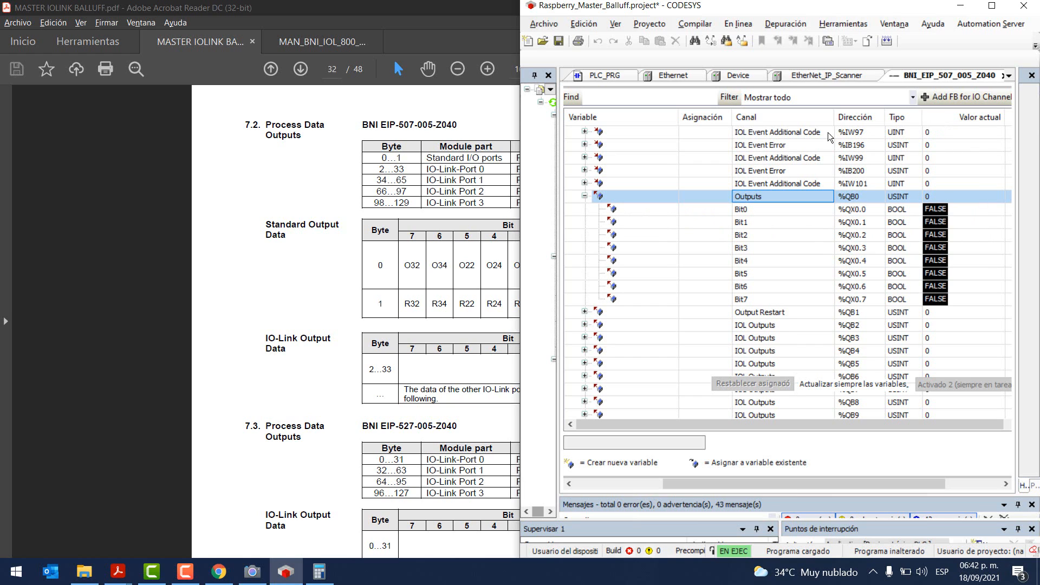
left_click_drag(679, 118, 627, 118)
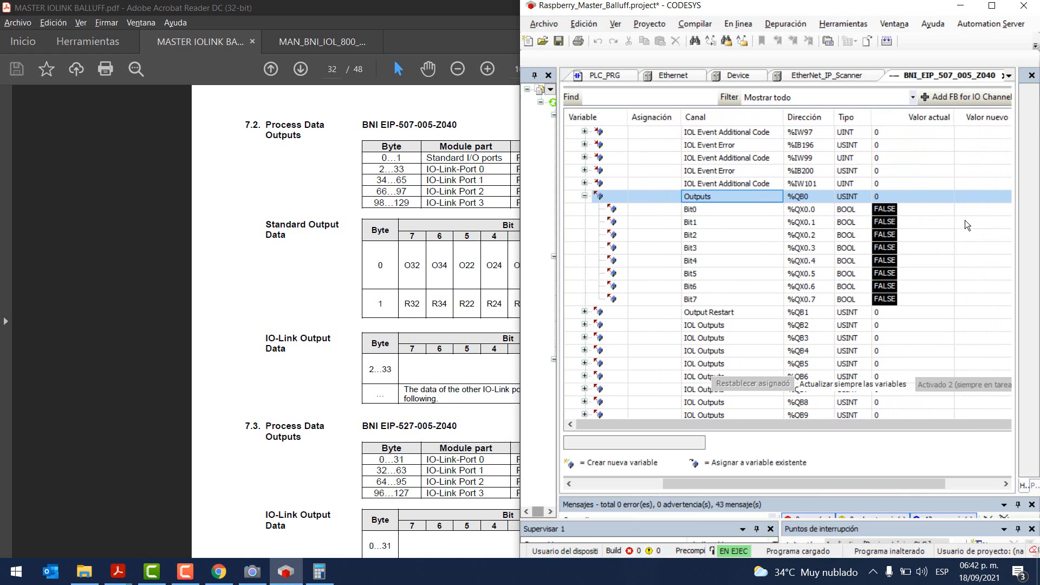
left_click(252, 571)
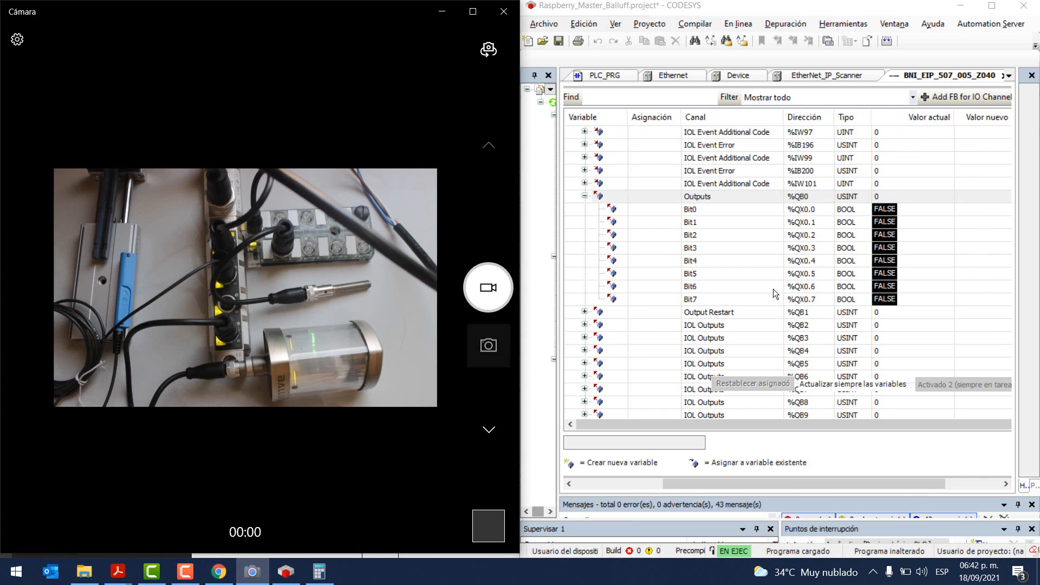
double_click(970, 222)
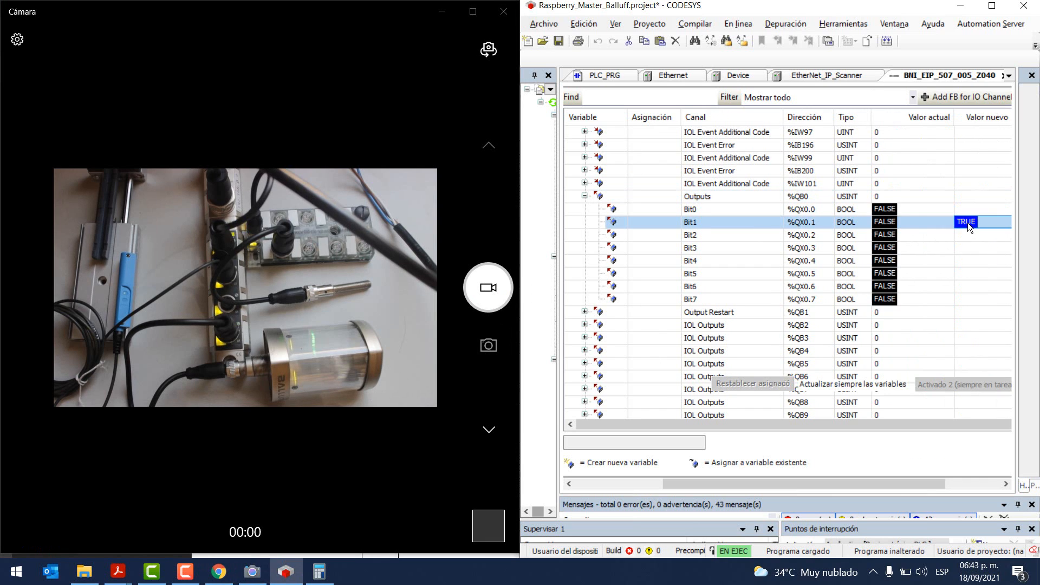
double_click(961, 247)
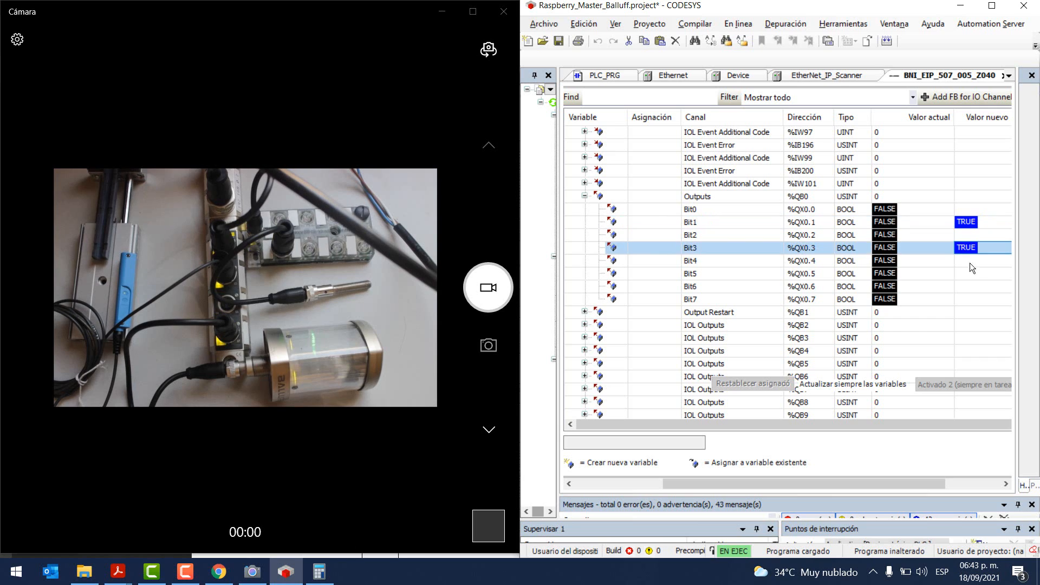
double_click(967, 274)
double_click(964, 299)
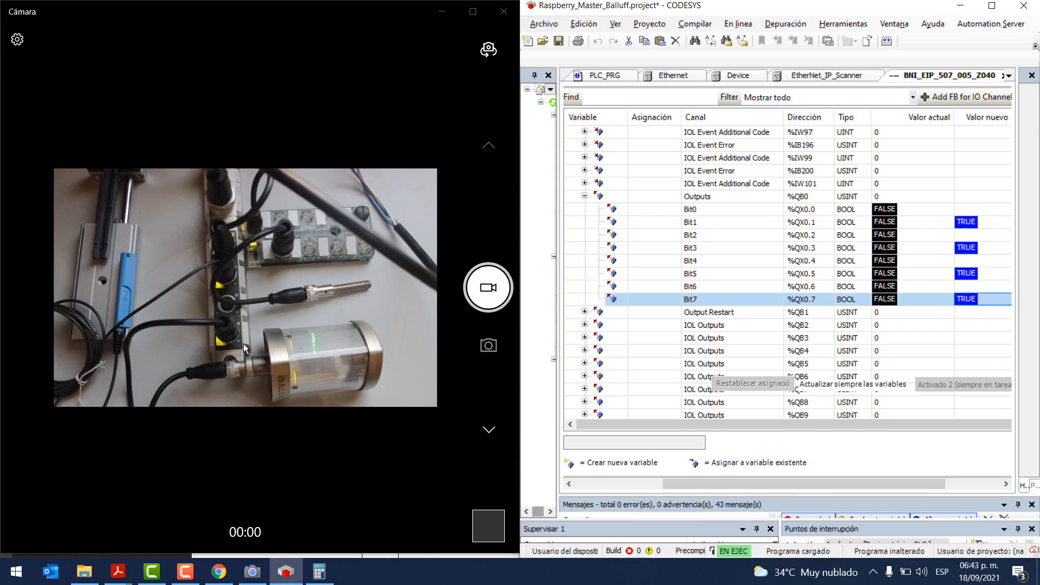
key("ctrl+F7")
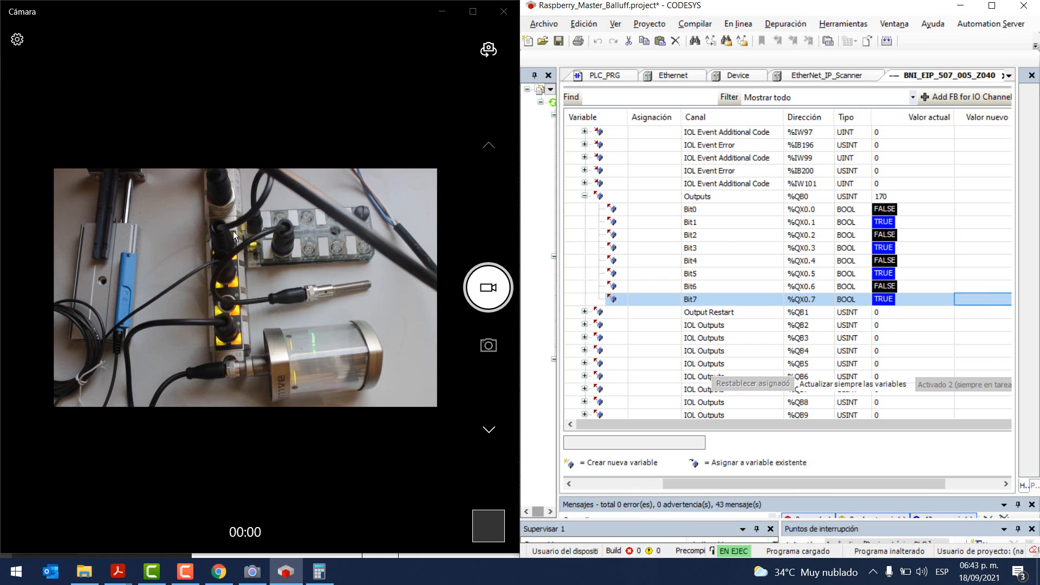
left_click(218, 572)
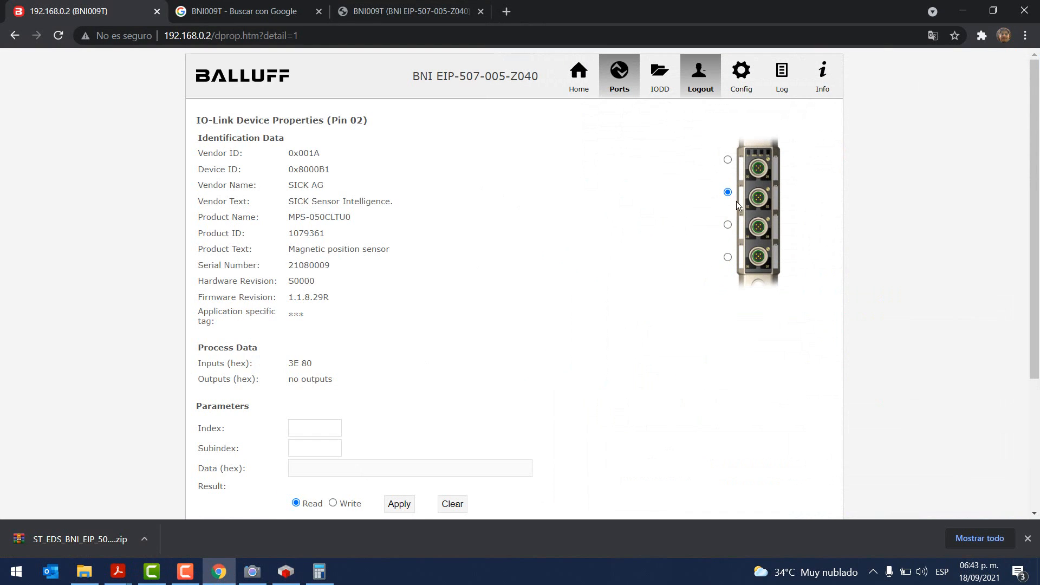
Step: Return the Balluff web page to its Home overview and minimize Chrome
left_click(589, 69)
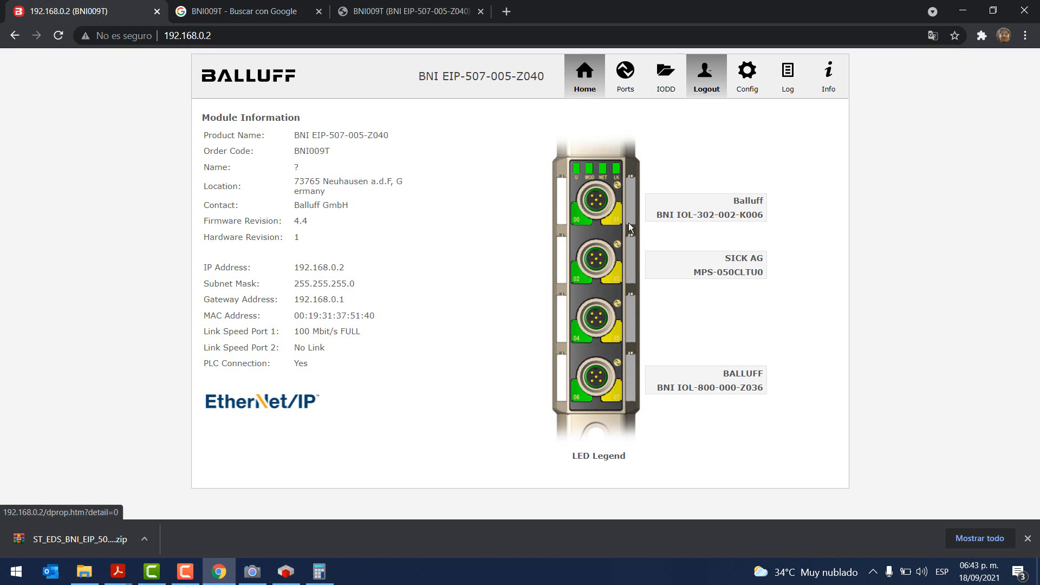
left_click(962, 10)
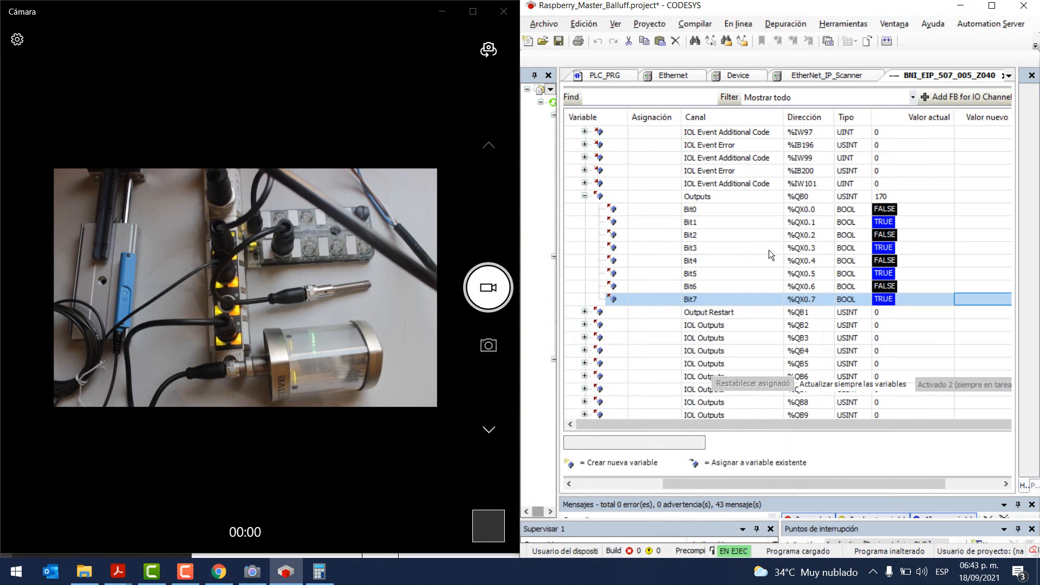
Step: Collapse Outputs %QB0 and bring up the MASTER IOLINK BALLUFF manual in Acrobat
left_click(587, 196)
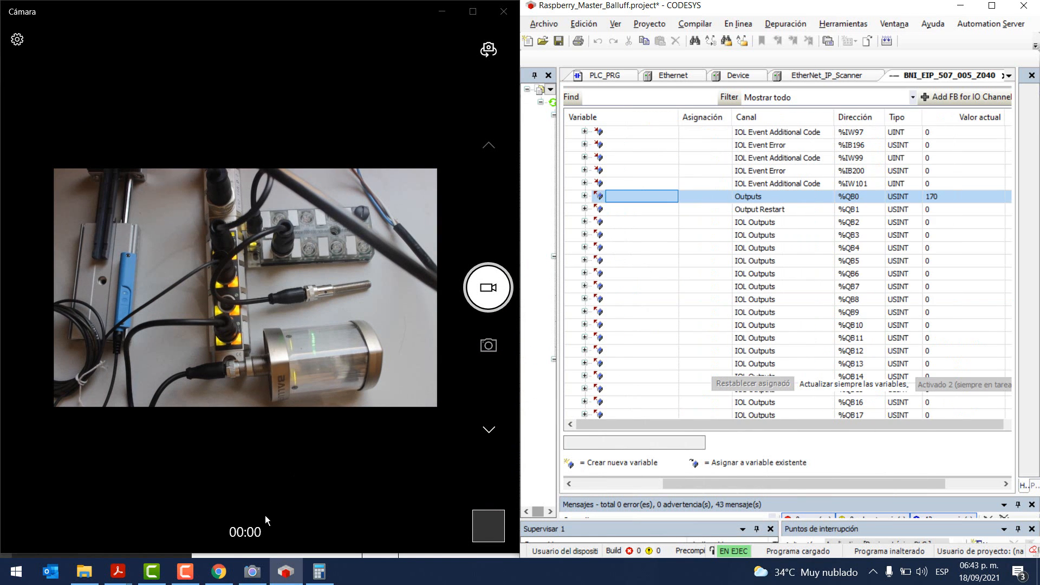
left_click(117, 571)
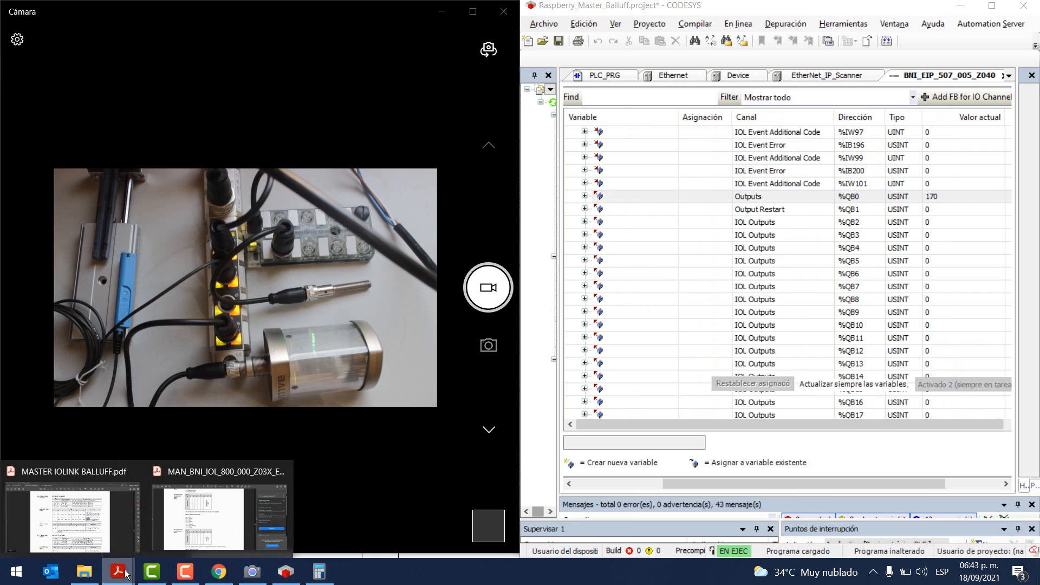
left_click(206, 518)
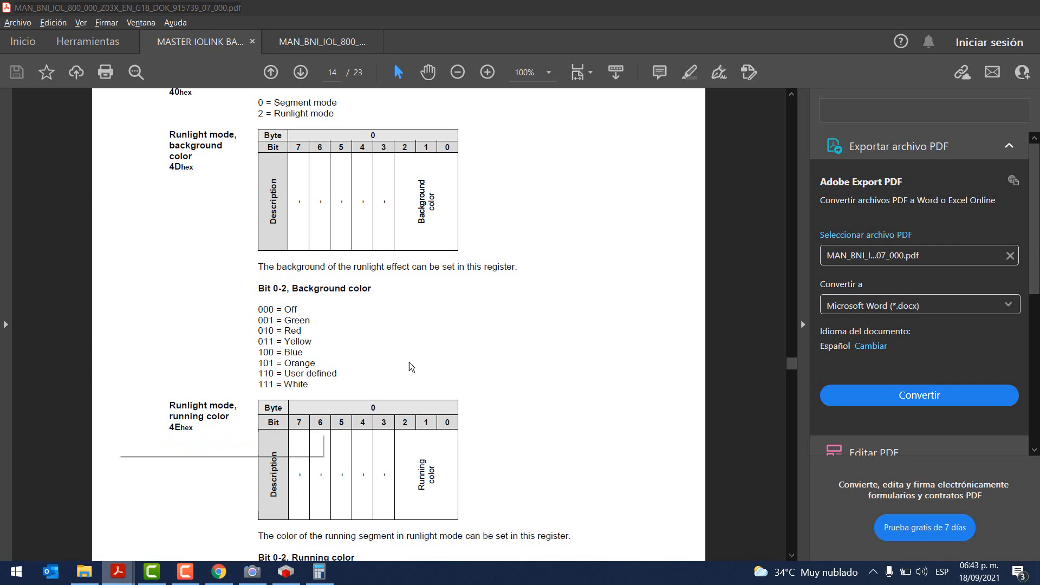
left_click(207, 41)
Step: Find the IO-Link output byte ranges per port, noting port 3 uses bytes 98…129
scroll(504, 346, "down", 2)
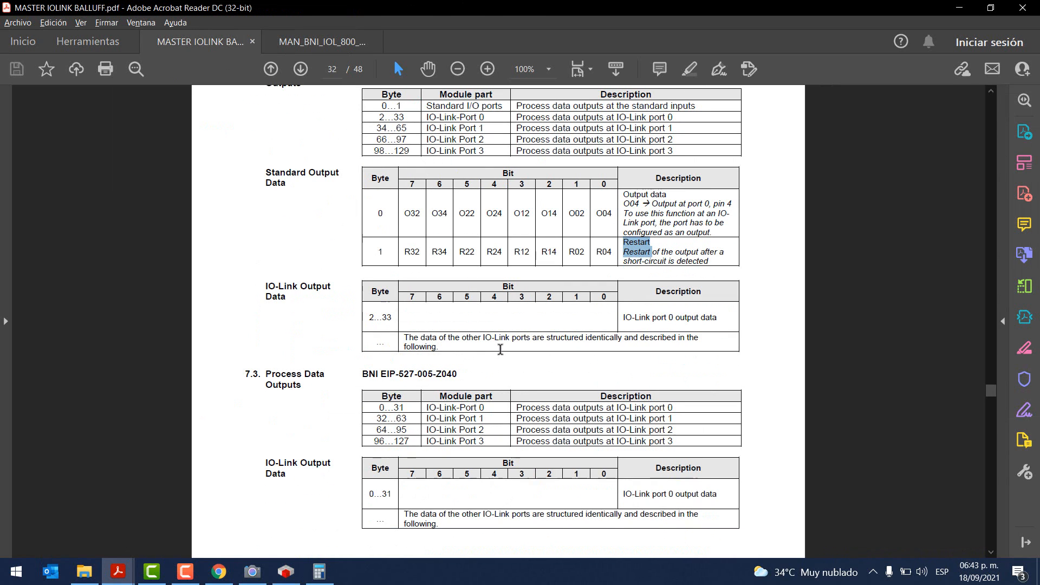
left_click_drag(263, 284, 297, 296)
scroll(297, 295, "up", 2)
left_click(382, 172)
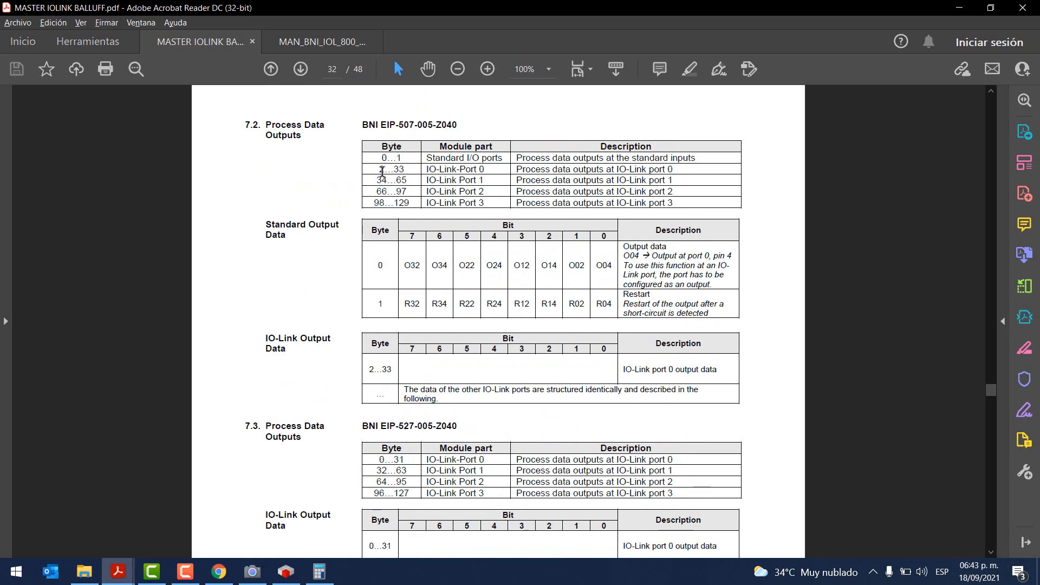
left_click_drag(382, 172, 406, 169)
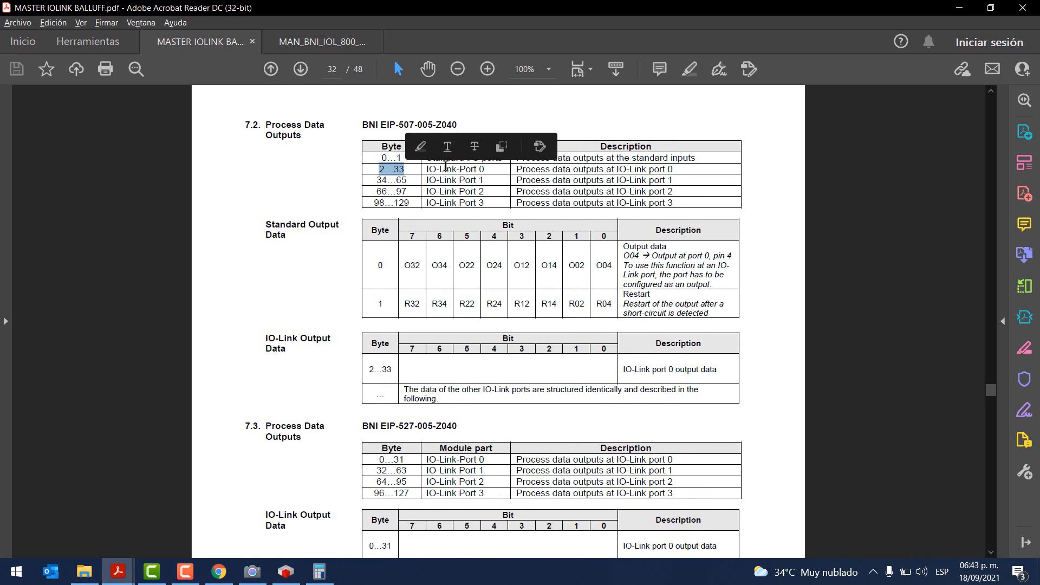
left_click_drag(488, 178, 438, 184)
left_click(485, 181)
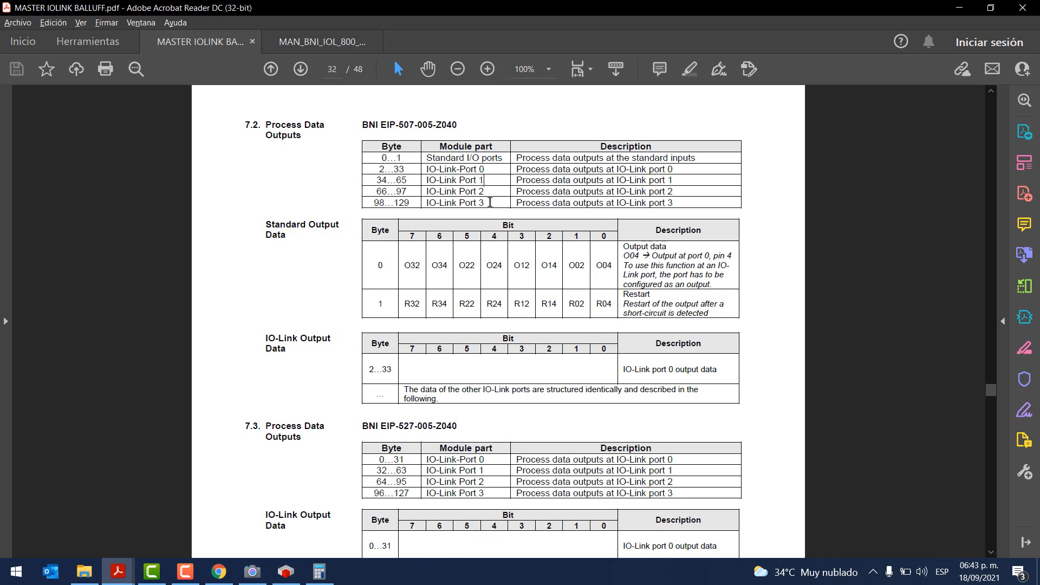
left_click_drag(373, 203, 410, 204)
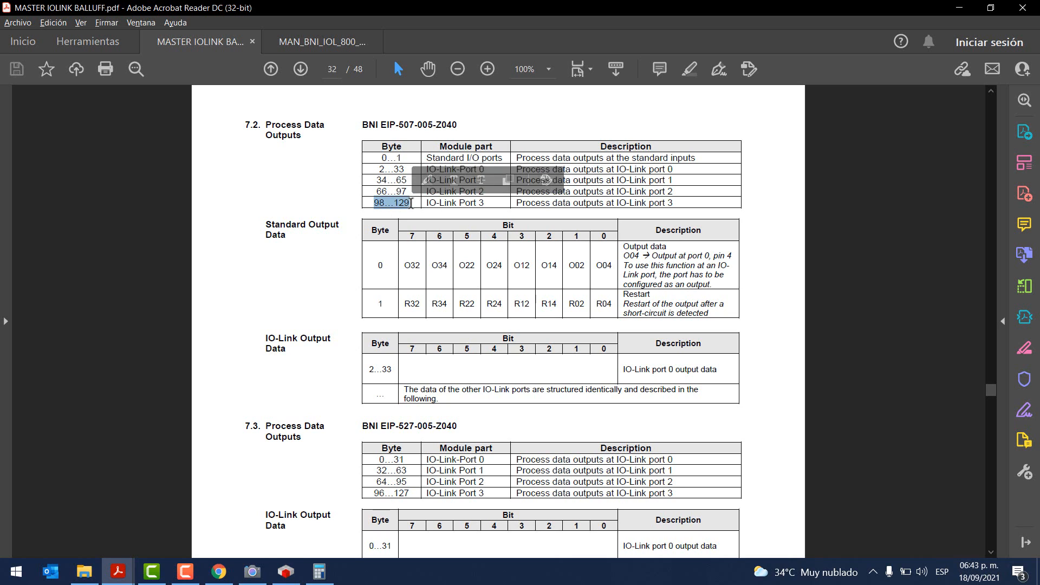
left_click(372, 202)
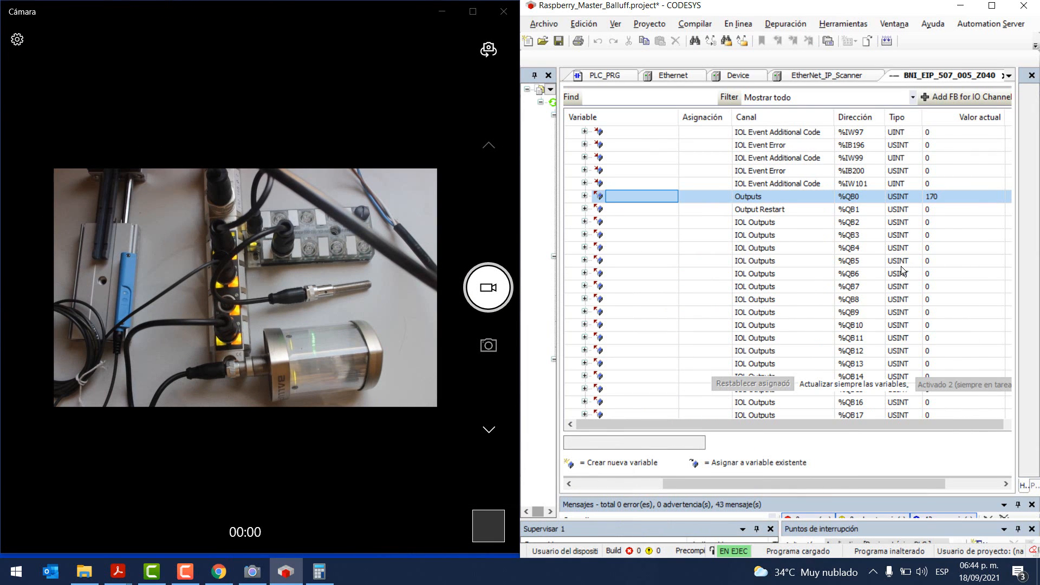
Step: Expand port 3's byte %QB98 and prepare TRUE for Bit0 (%QX98.0), with the camera alongside
scroll(901, 265, "down", 20)
scroll(901, 266, "down", 9)
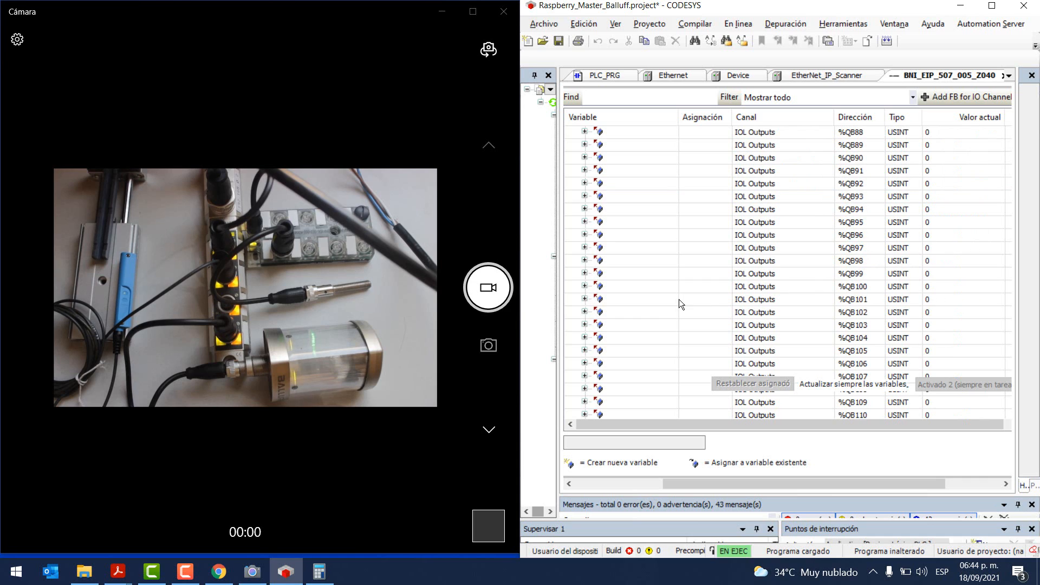
key("alt+Tab")
key("alt+Tab")
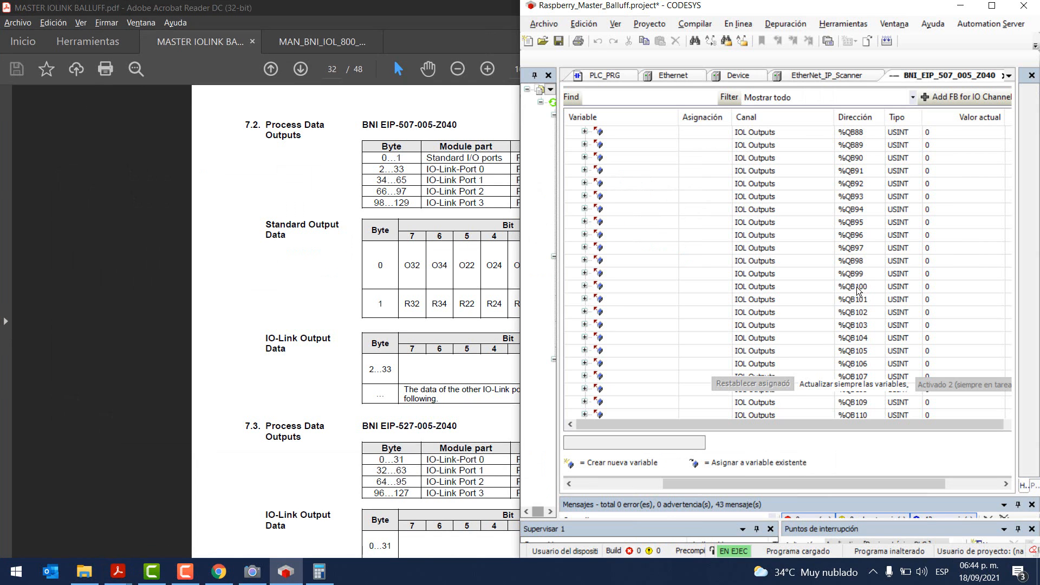
left_click(858, 262)
left_click(584, 260)
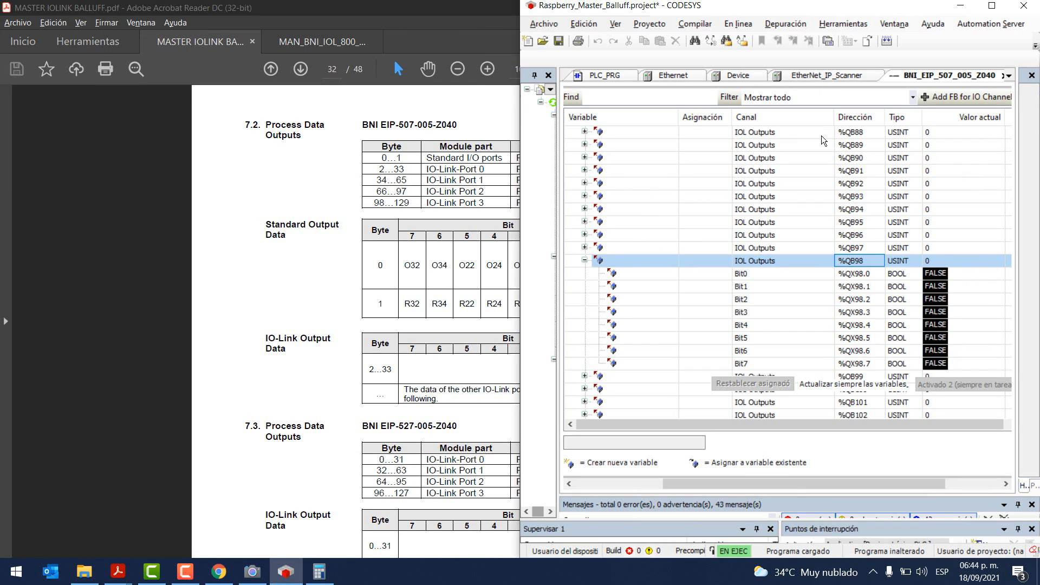
left_click_drag(677, 110, 623, 109)
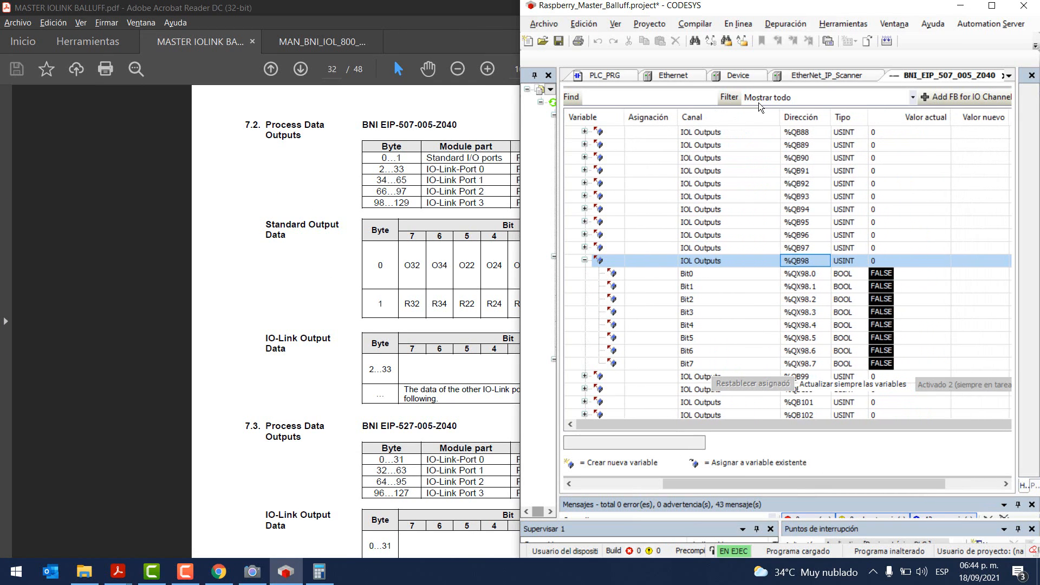
left_click_drag(779, 110, 735, 111)
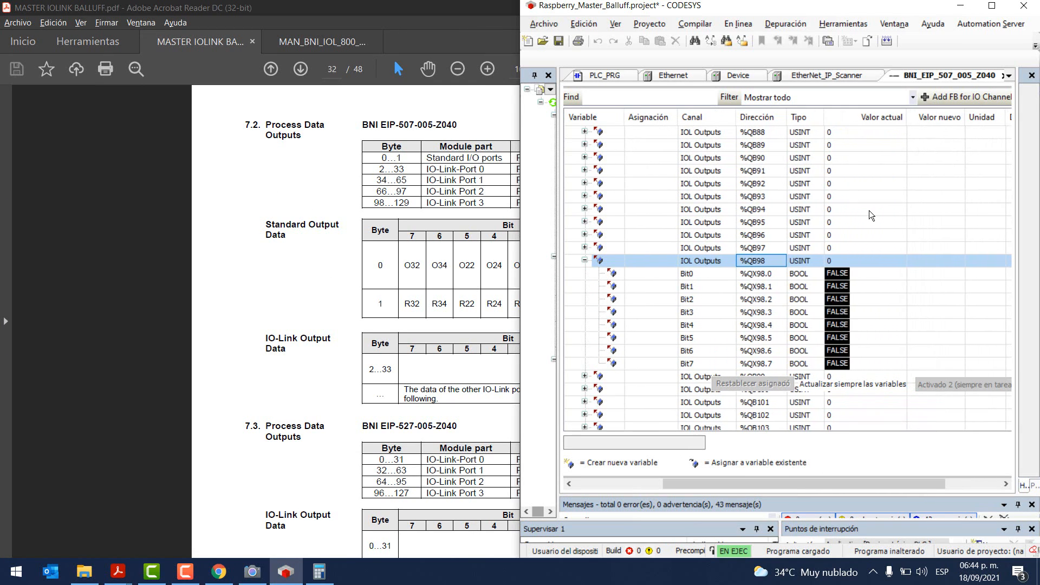
double_click(924, 275)
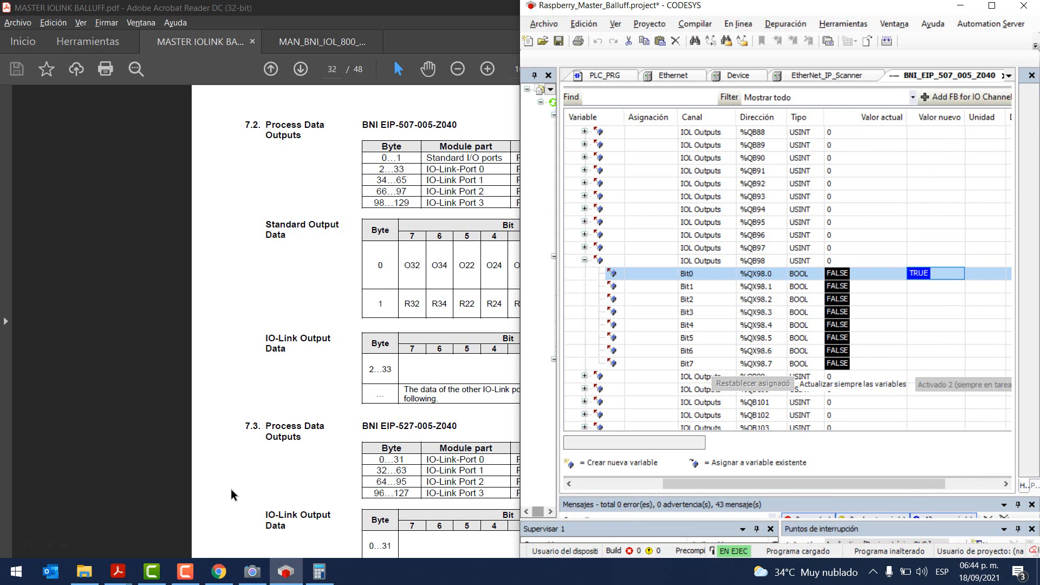
left_click(253, 571)
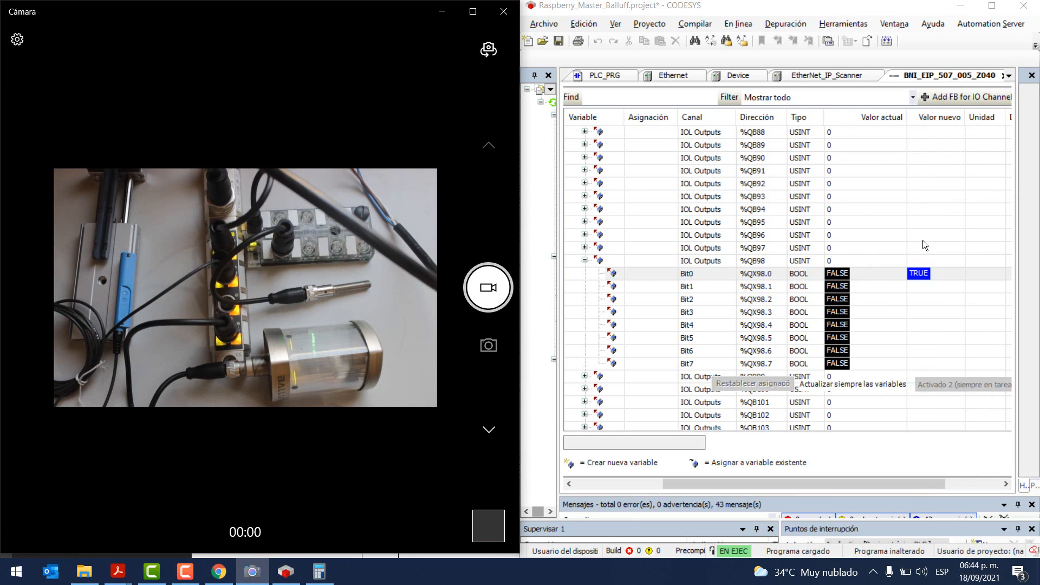
Step: Write Bit0 of %QB98 TRUE to light the stack green, then reset it to FALSE
key("F7")
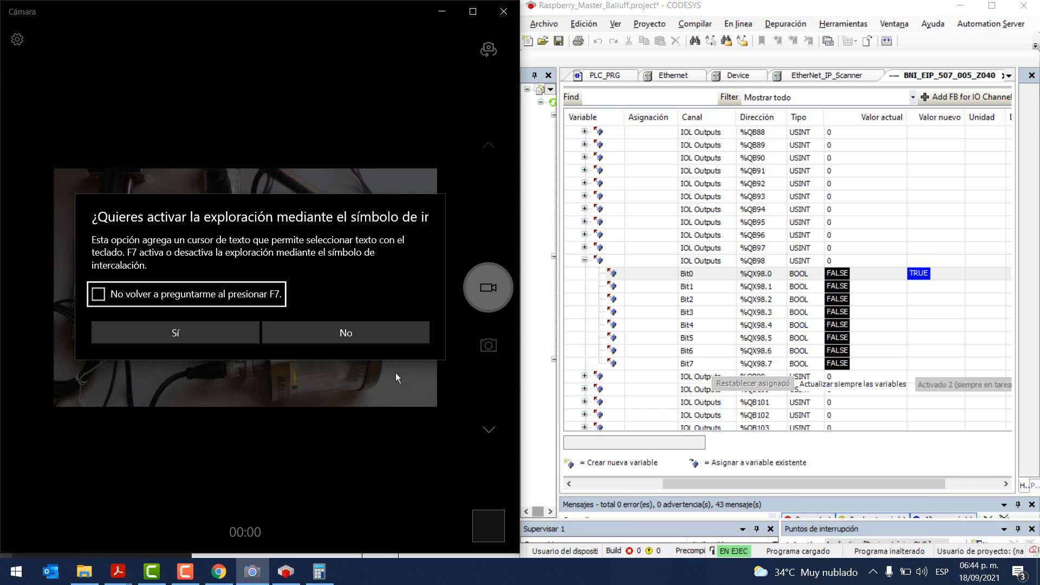
key("Escape")
left_click(967, 273)
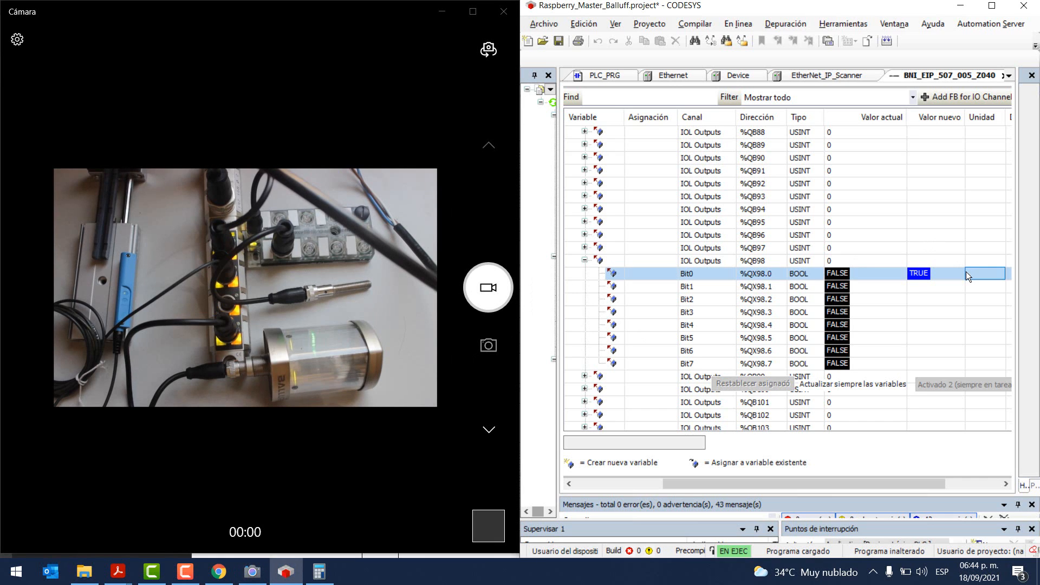
key("ctrl+F7")
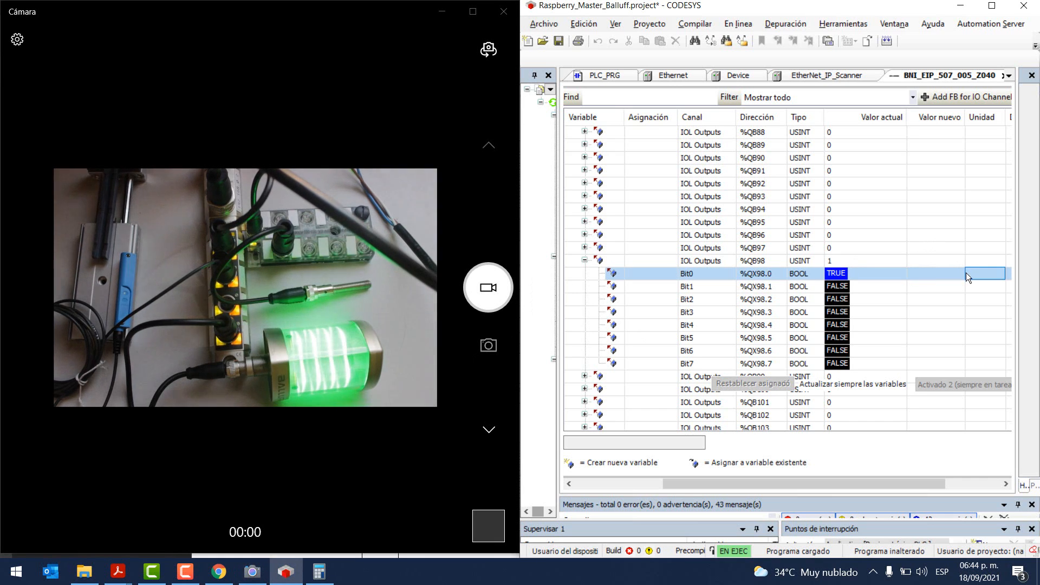
double_click(925, 273)
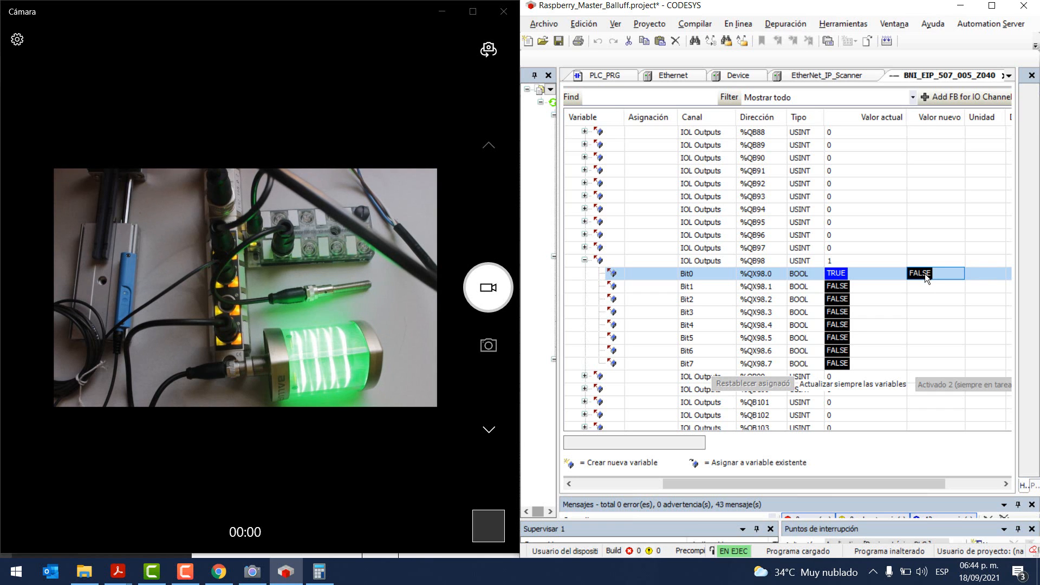
key("ctrl+F7")
Step: Write Bit1 TRUE for red, reset it, then write Bit2 TRUE for blue
double_click(924, 284)
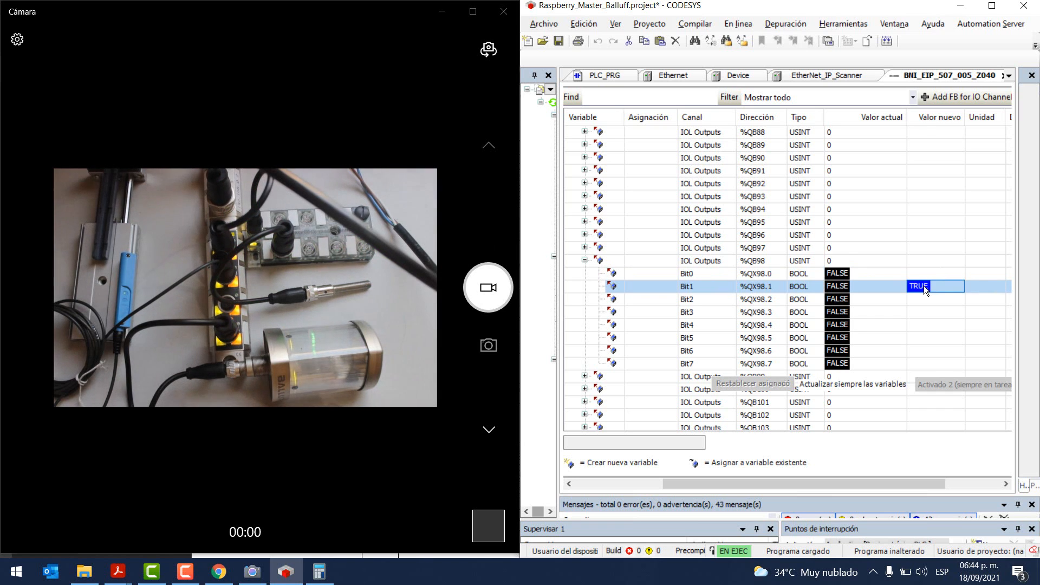
key("ctrl+F7")
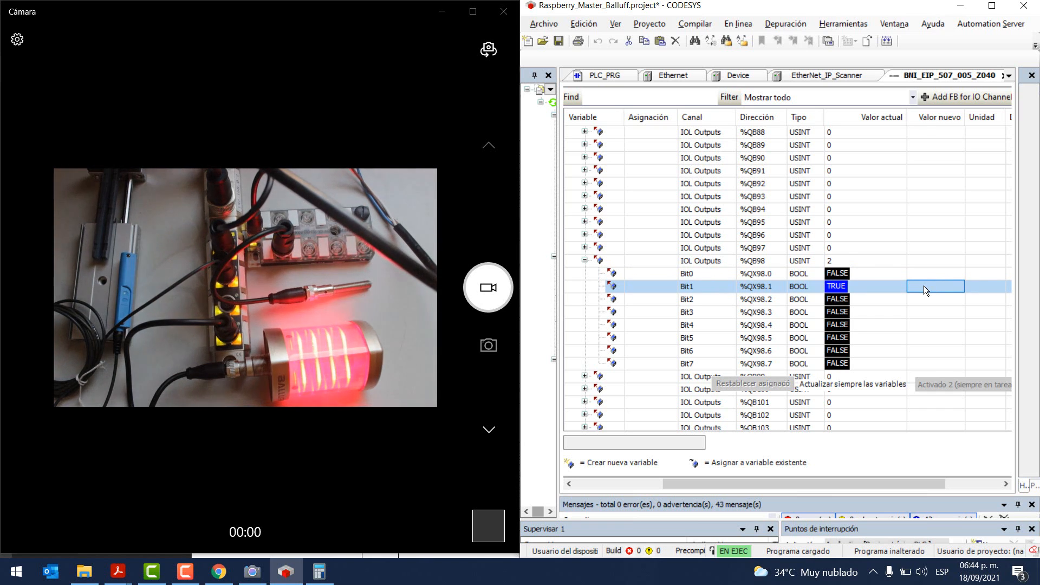
key("ctrl+F7")
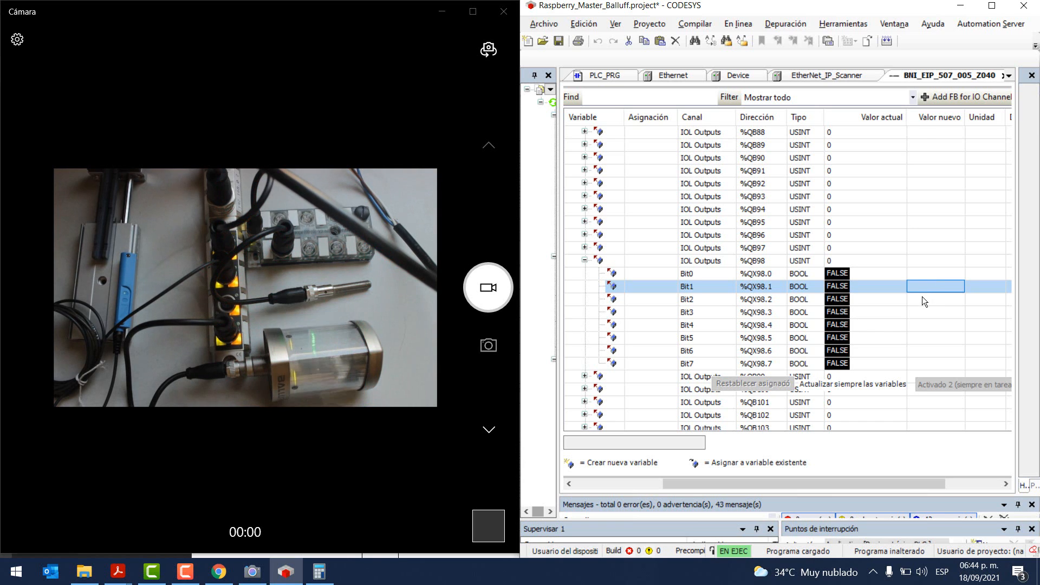
double_click(921, 299)
key("ctrl+F7")
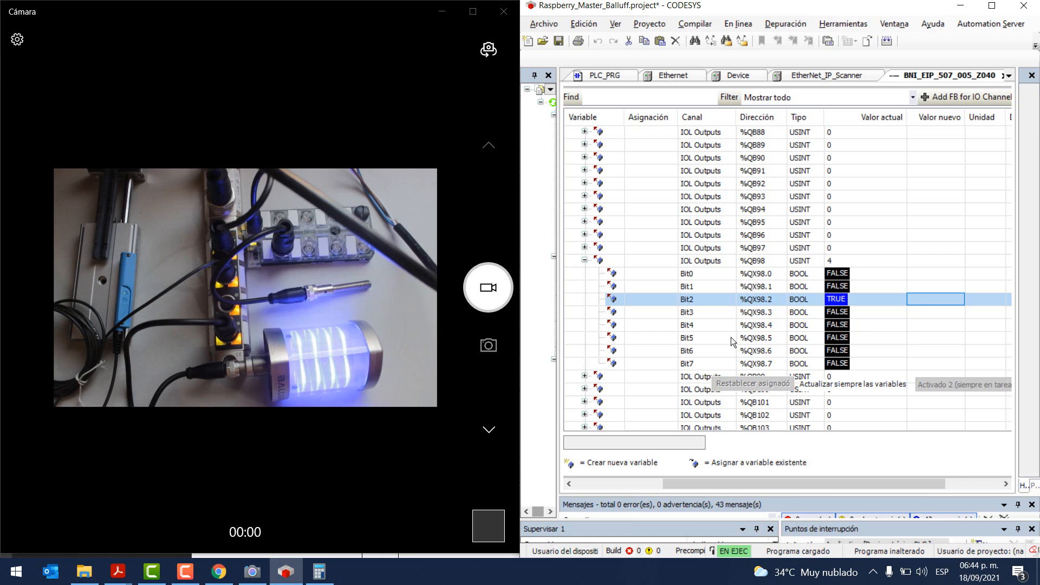
Step: Consult the BNI IO-Link manual's colour codes, then hide it again
left_click(136, 567)
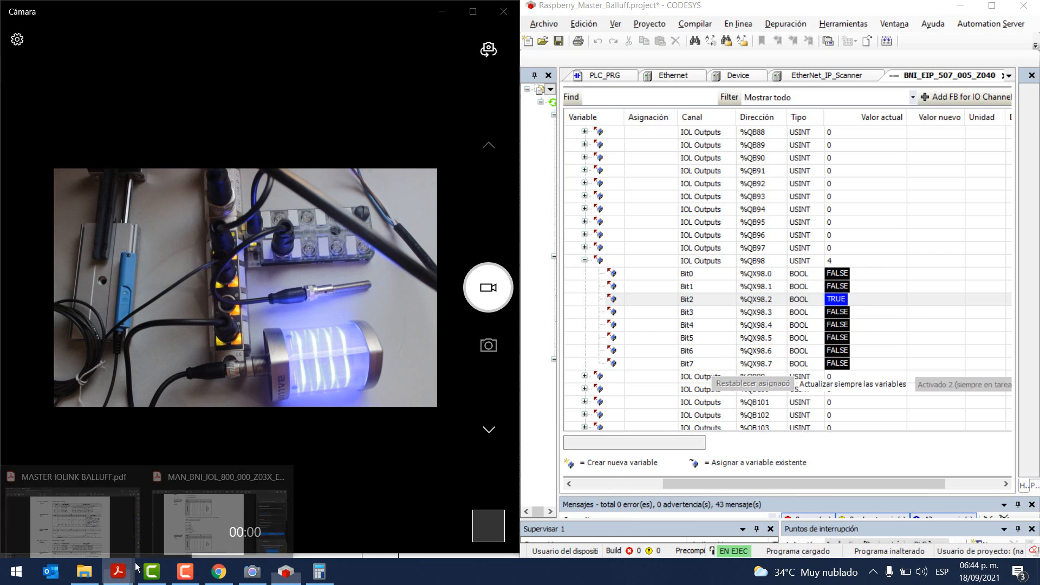
left_click(167, 528)
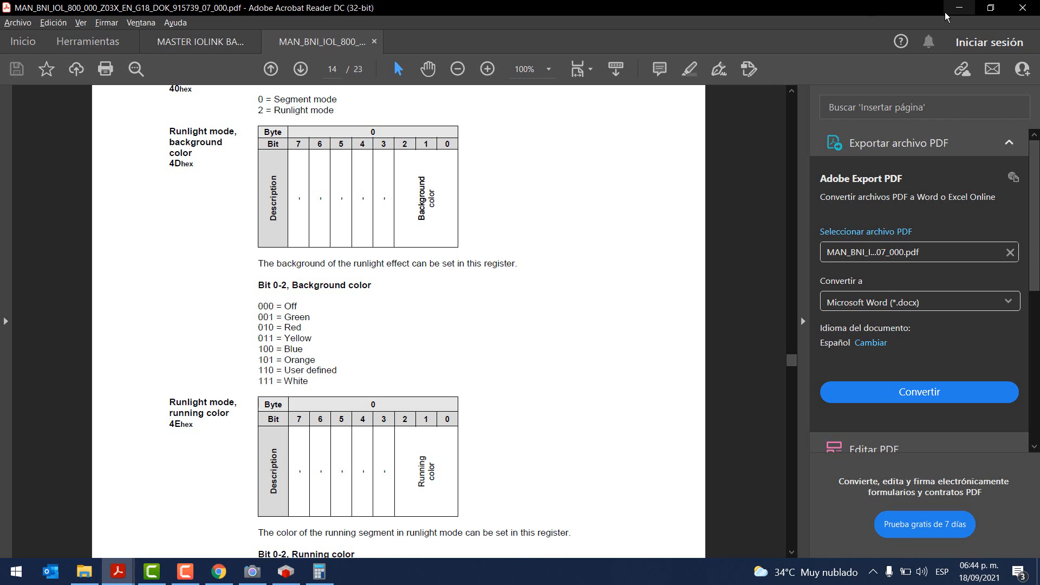
left_click(959, 7)
Step: Write Bit0 through Bit3 of %QB98 TRUE, passing orange and pink, so it reads 15
double_click(921, 274)
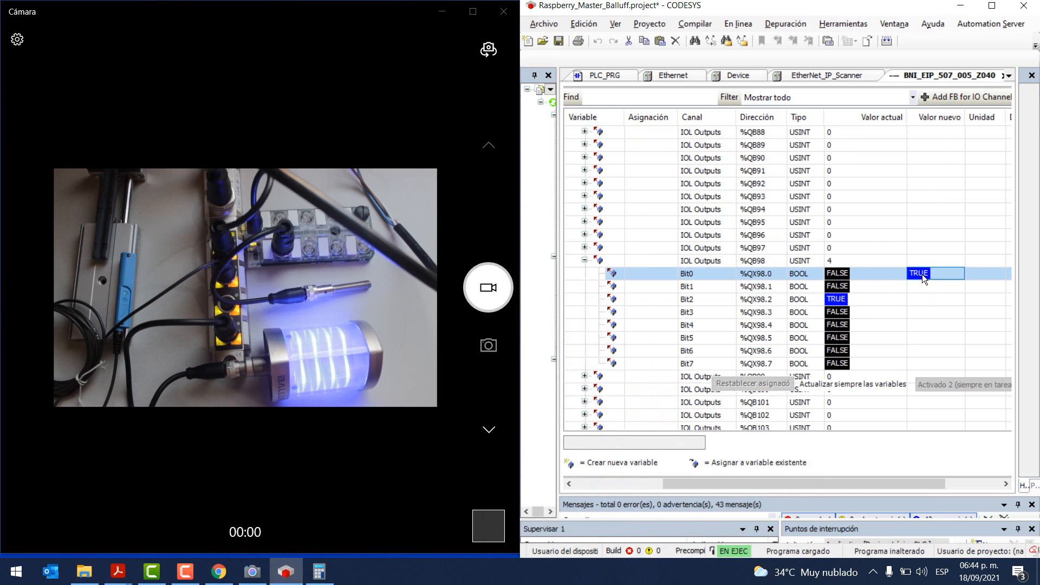
key("ctrl+F7")
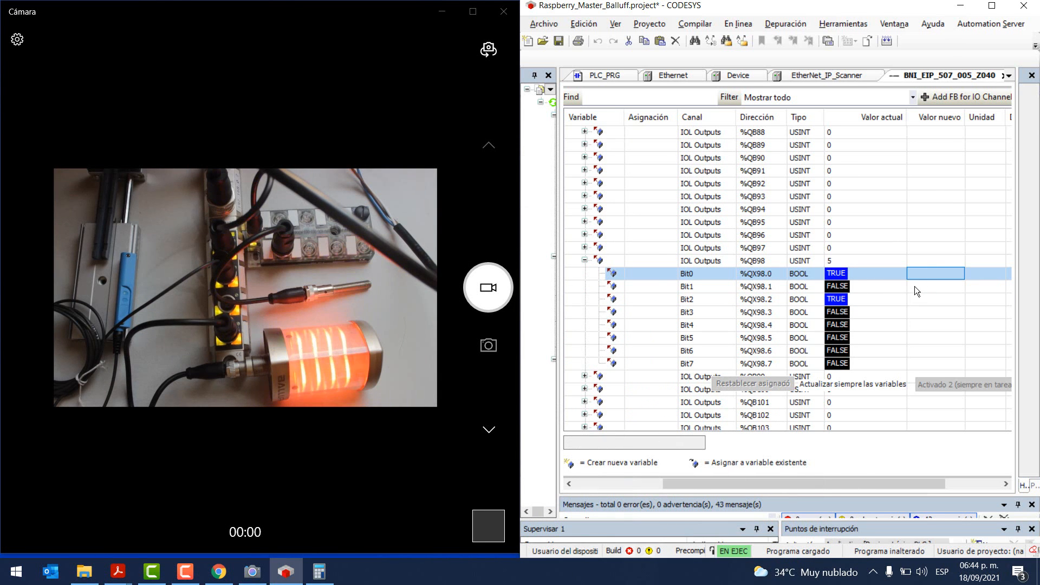
double_click(922, 286)
key("ctrl+F7")
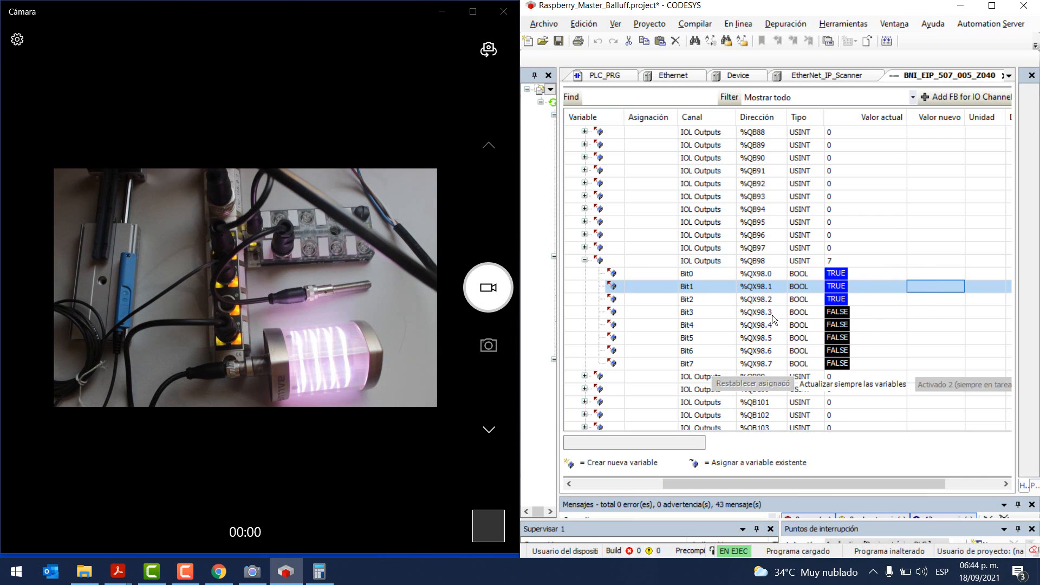
double_click(924, 300)
double_click(915, 312)
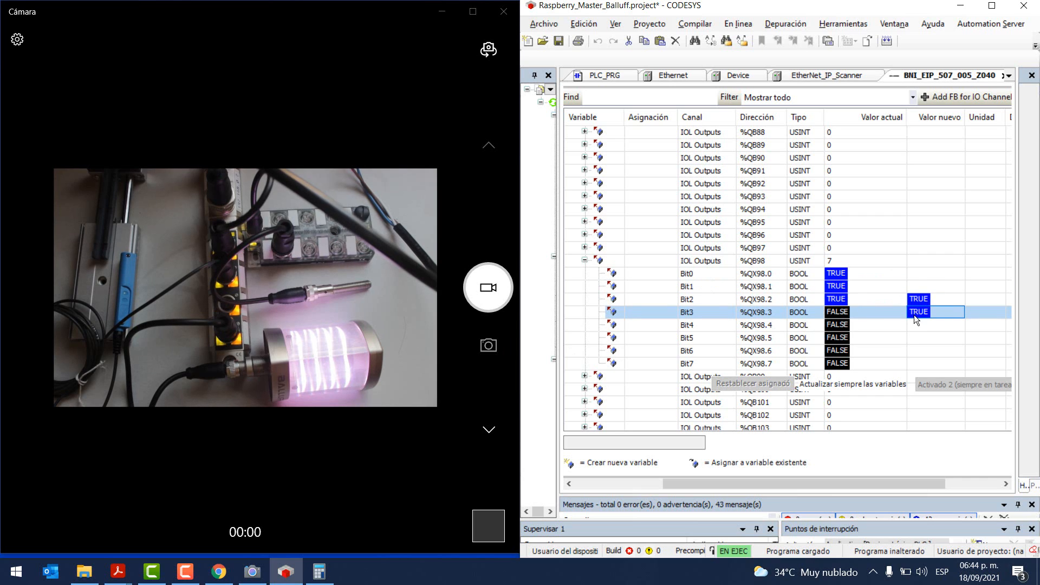
key("ctrl+F7")
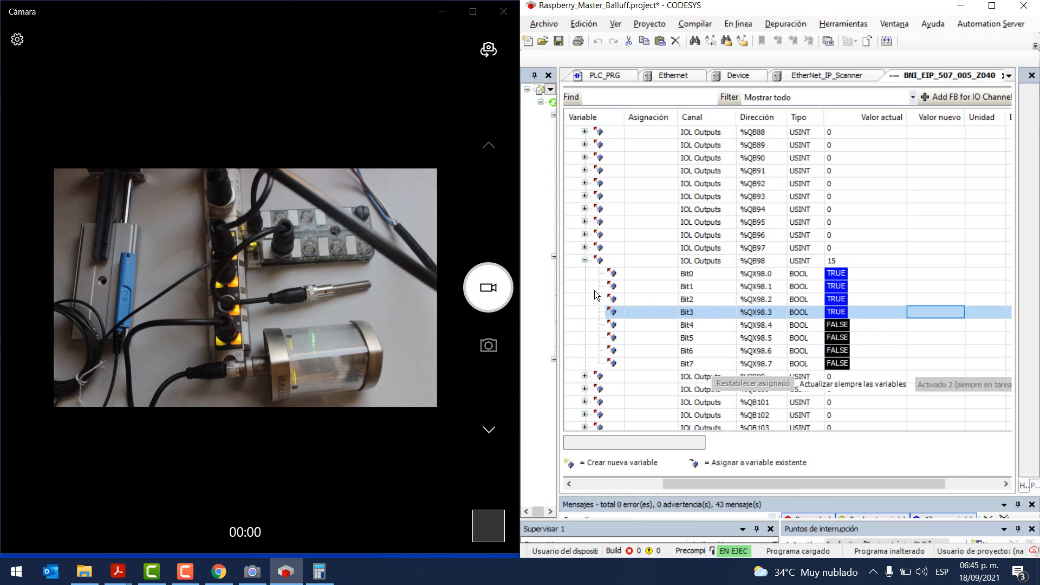
Step: Collapse %QB98 and expand Outputs %QB0 to view its bits
left_click(584, 260)
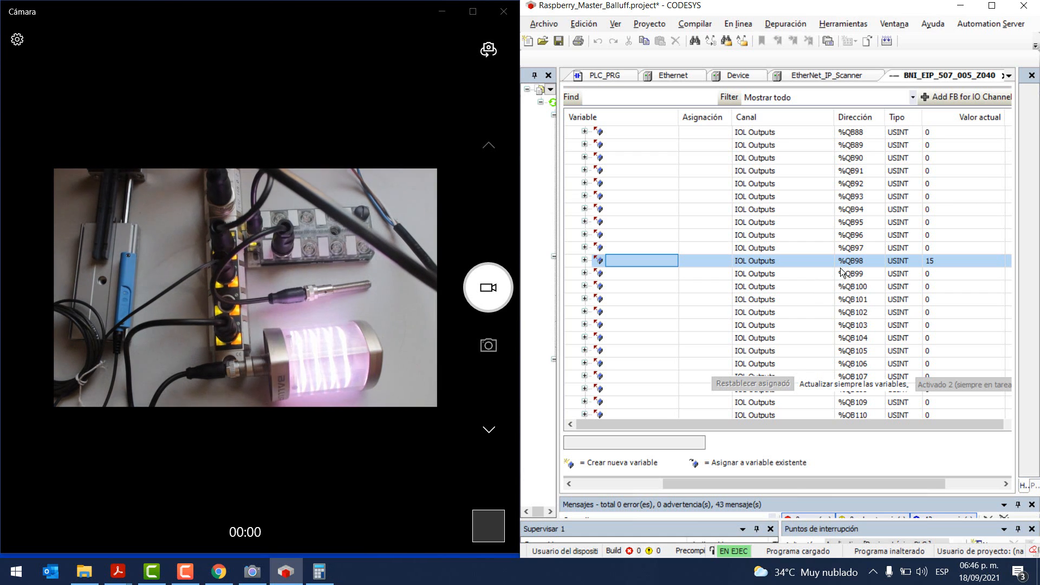
scroll(840, 268, "up", 20)
scroll(817, 265, "up", 20)
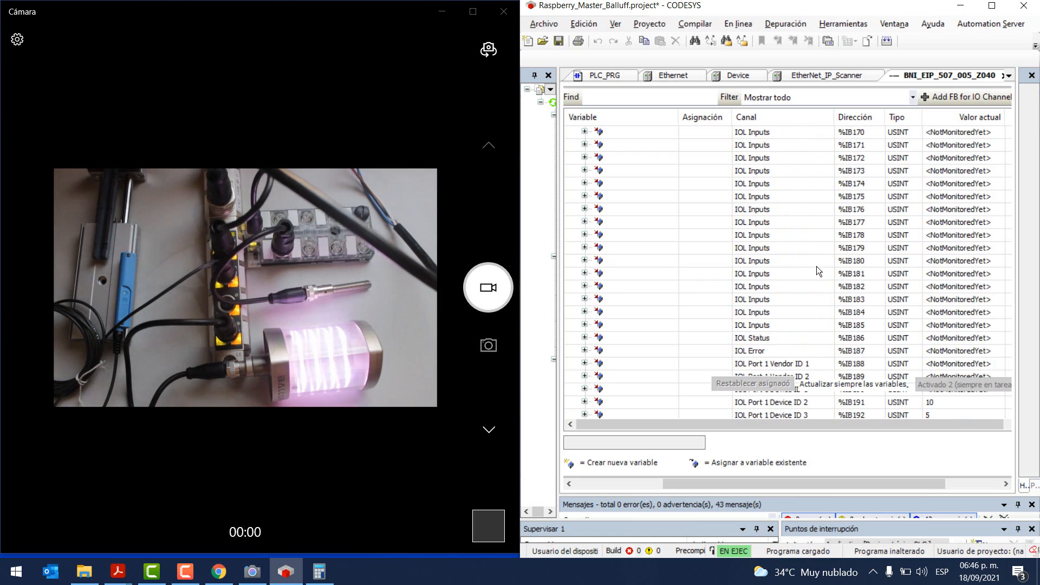
scroll(816, 266, "up", 6)
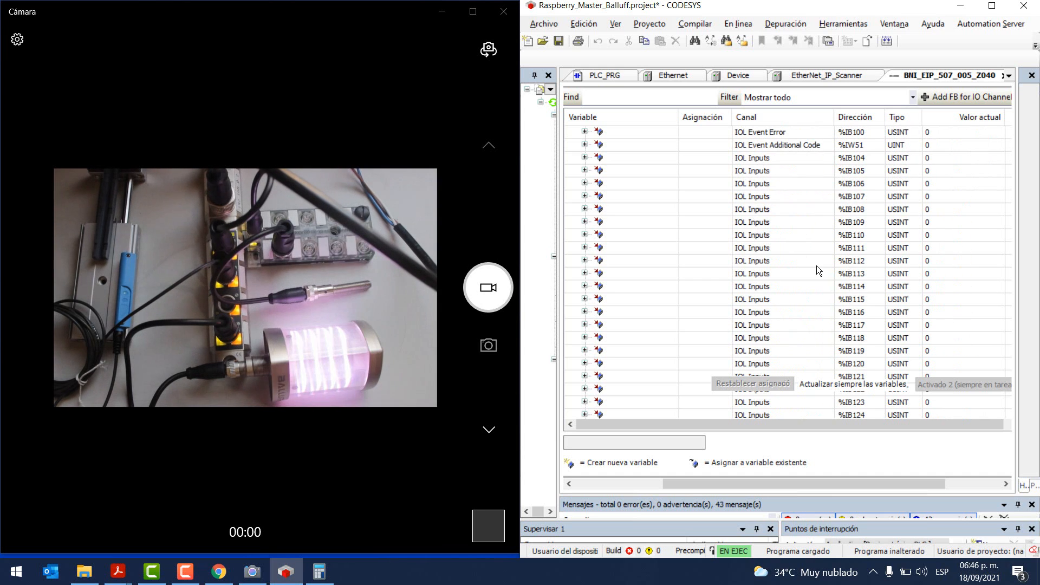
scroll(828, 265, "down", 20)
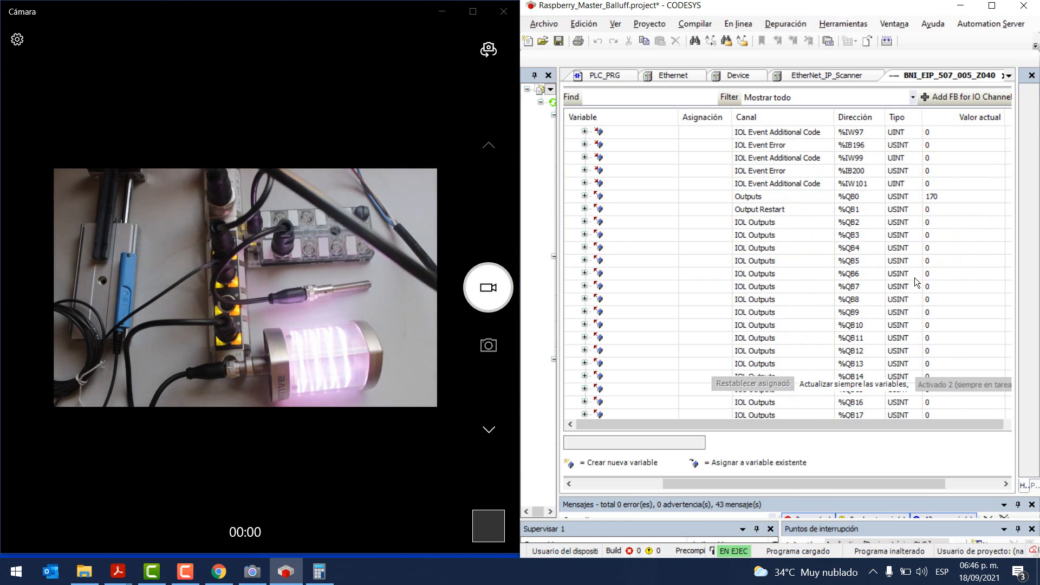
left_click(585, 196)
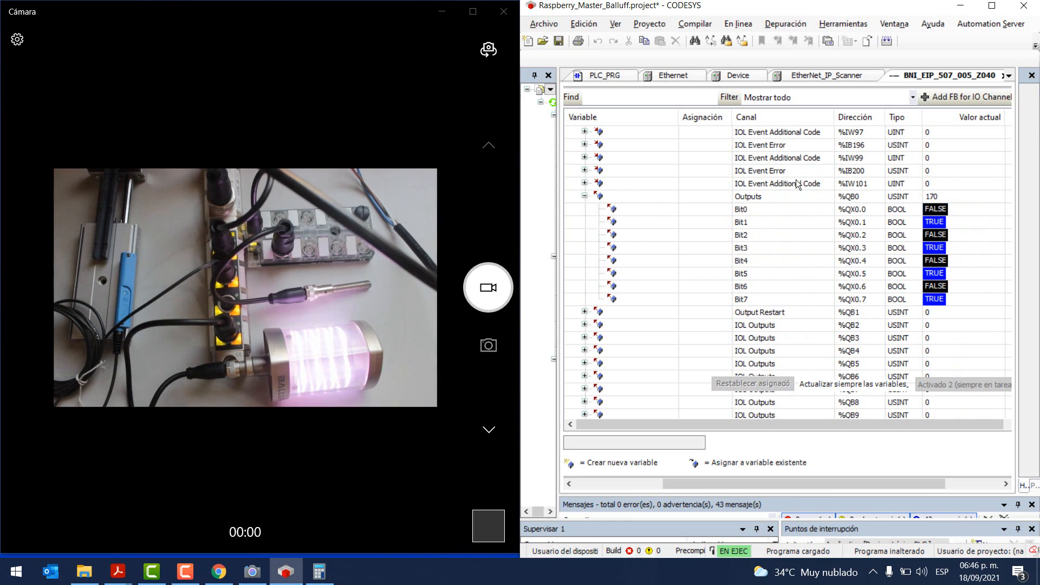
Step: Expand Output Restart %QB1 and IOL Outputs %QB2, then maximize the camera view
left_click(585, 311)
scroll(980, 247, "down", 2)
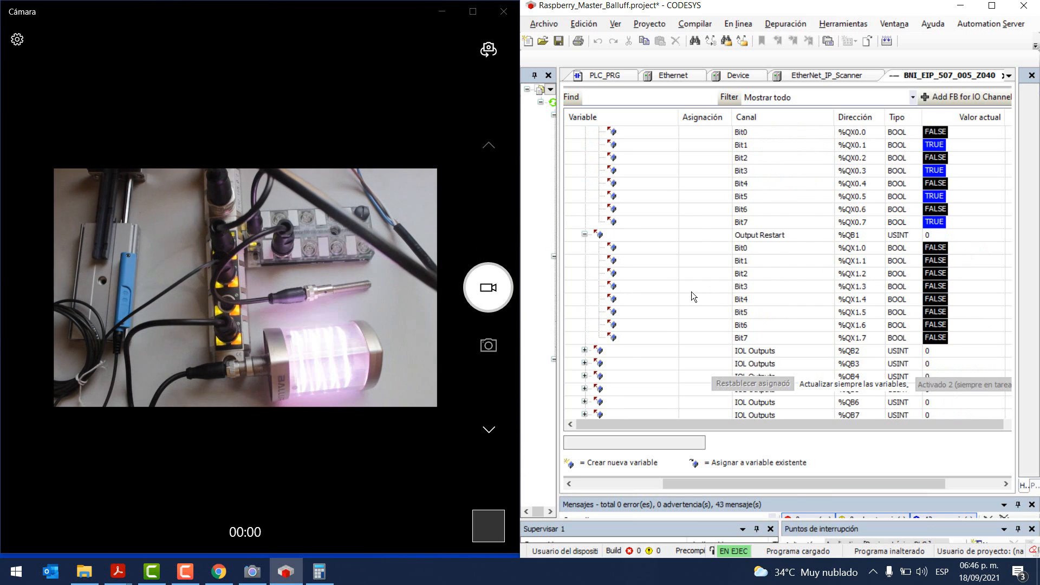
left_click(584, 351)
scroll(944, 242, "down", 3)
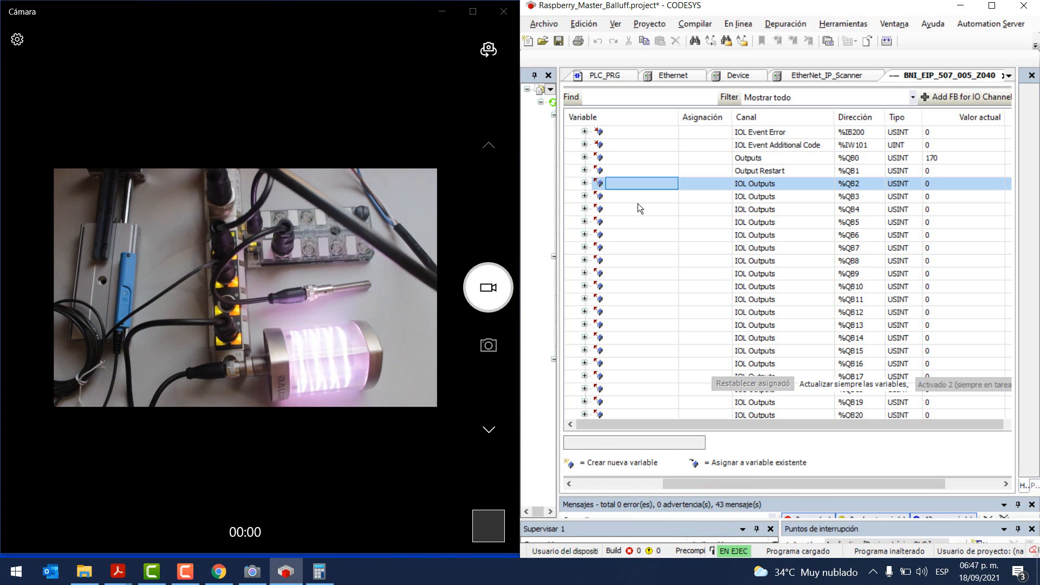
left_click(472, 12)
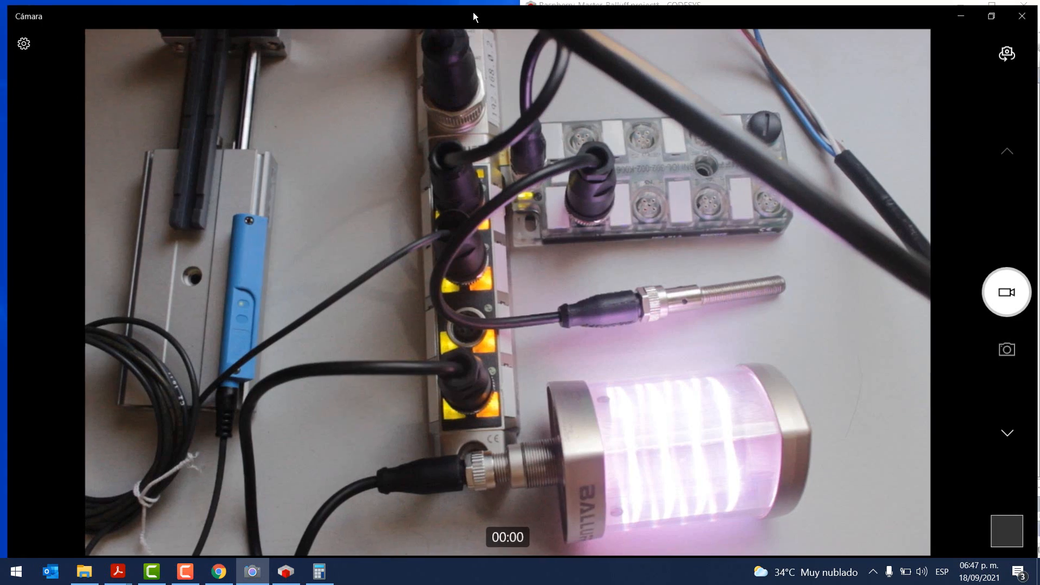